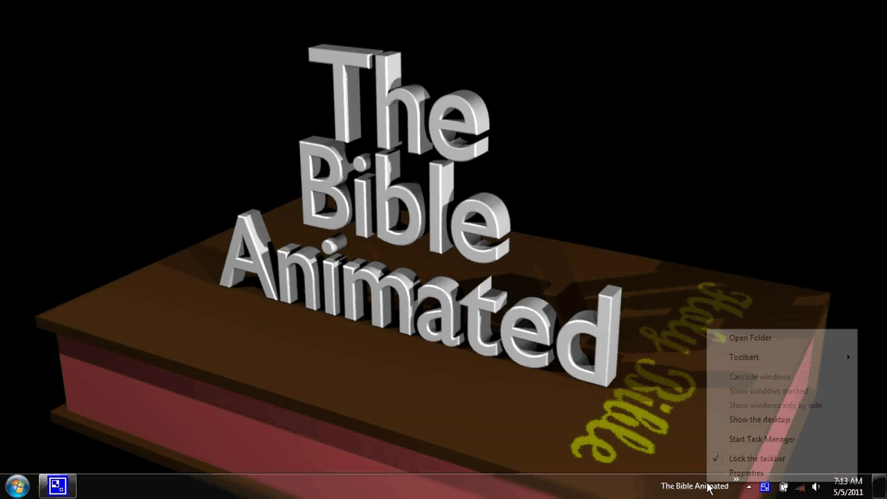
# Browse to The Bible Animated › CwCa › Test video and bring up options for 04d test0000-0532.avi
pyautogui.click(735, 337)
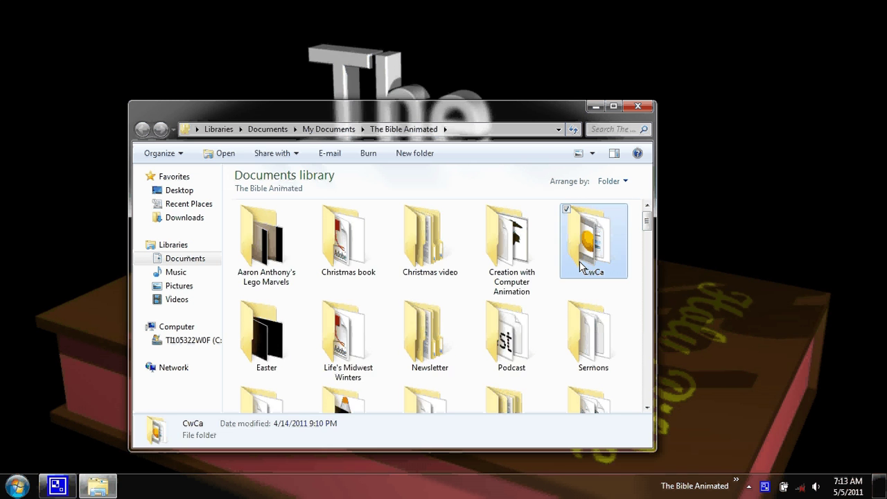
pyautogui.doubleClick(584, 259)
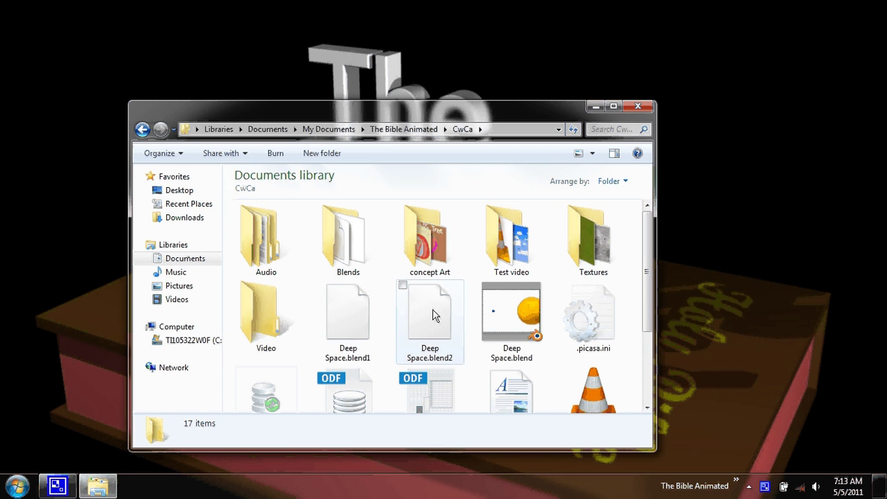
pyautogui.doubleClick(511, 239)
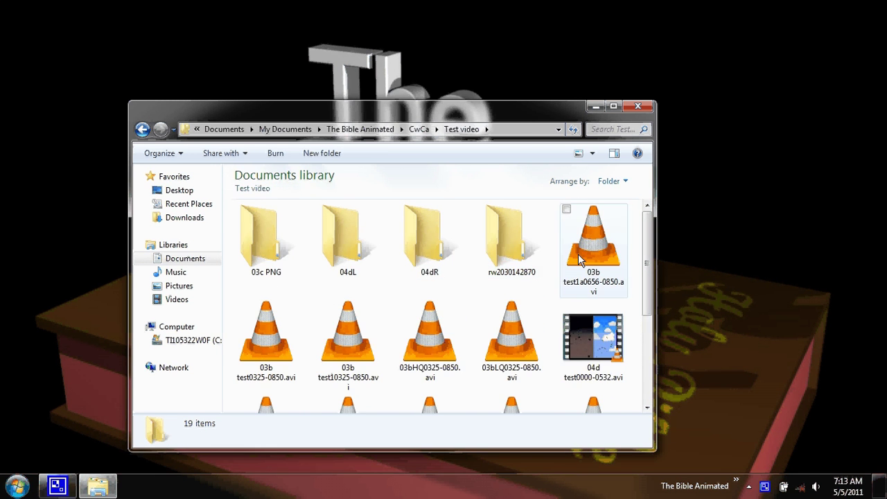
pyautogui.scroll(-2, 402, 319)
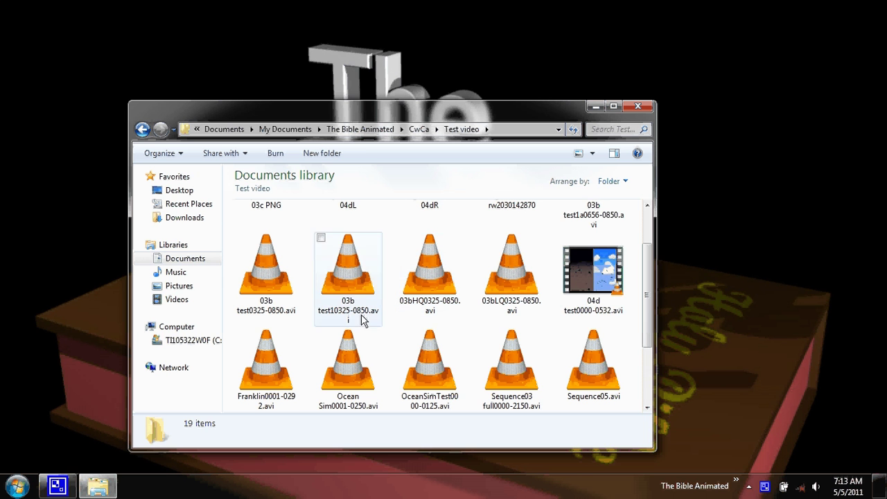
pyautogui.rightClick(590, 279)
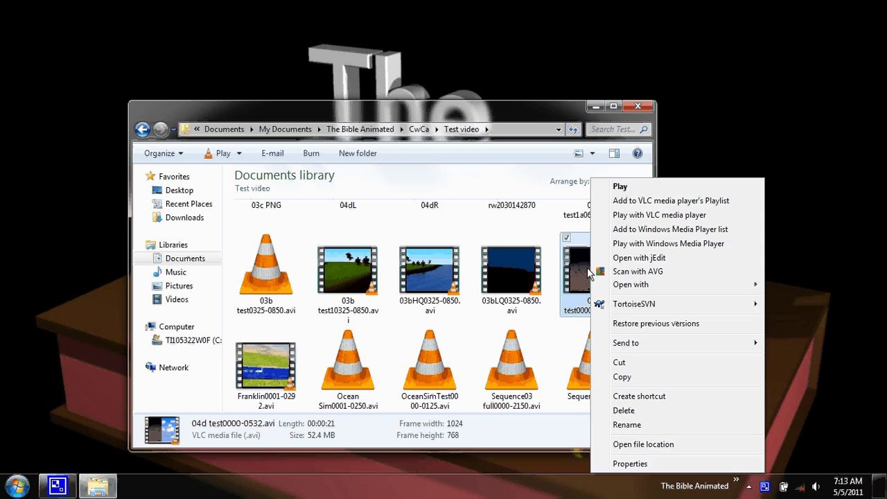
# Play 04d test0000-0532.avi full screen in VLC media player, then close the player
pyautogui.click(588, 268)
pyautogui.doubleClick(588, 268)
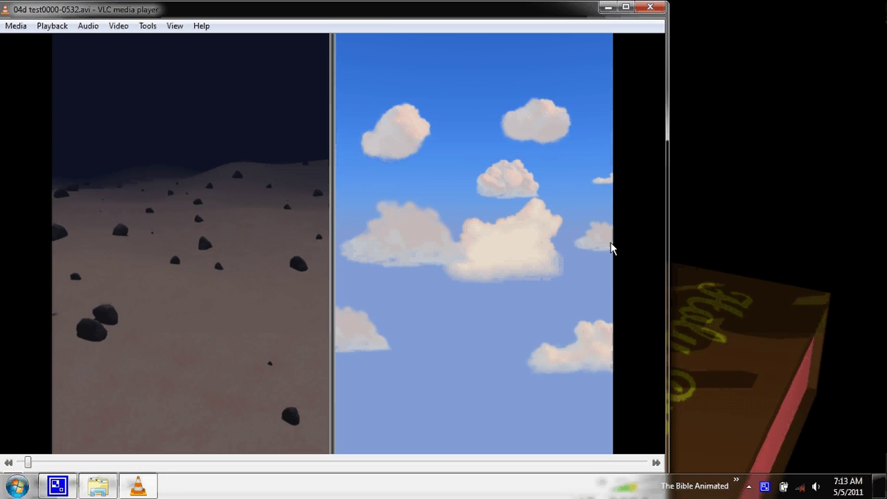
pyautogui.doubleClick(611, 243)
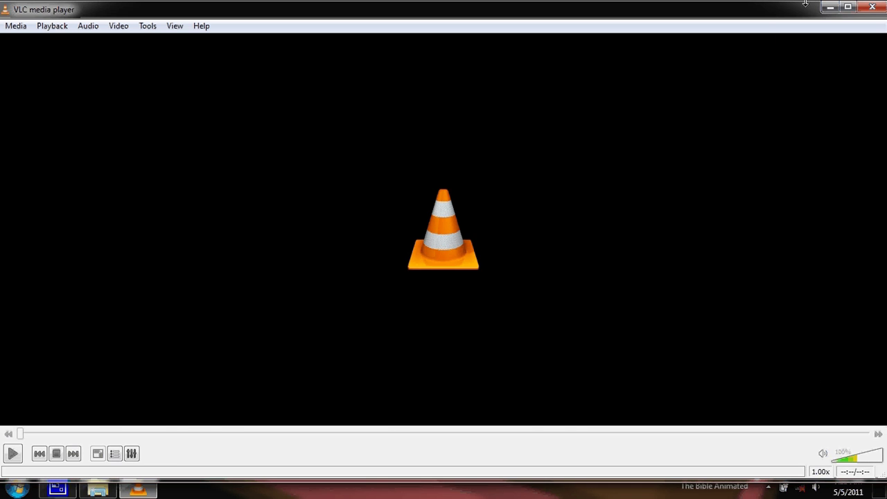
pyautogui.click(872, 6)
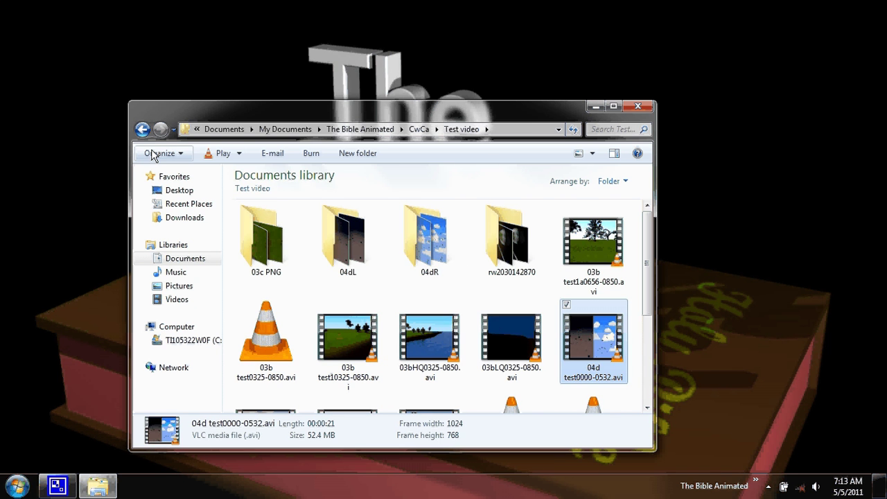
# Look inside the 04dL image sequence folder, then return to the CwCa folder
pyautogui.doubleClick(341, 245)
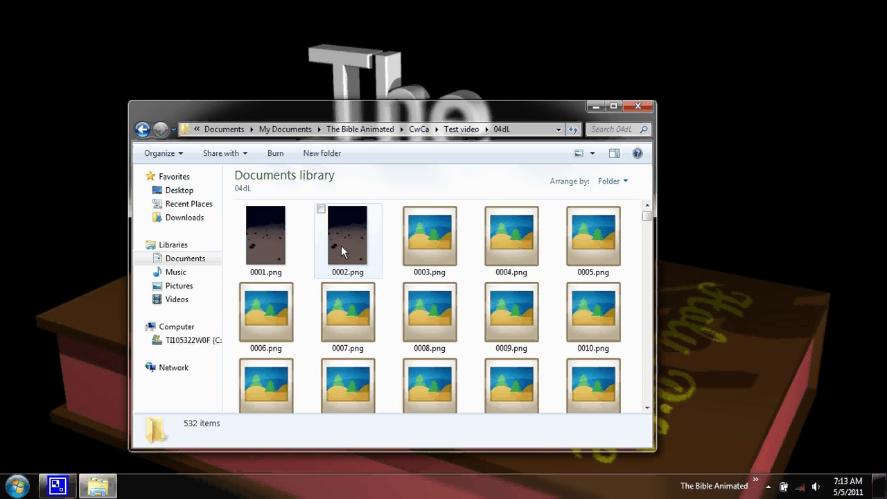
pyautogui.press('BackSpace')
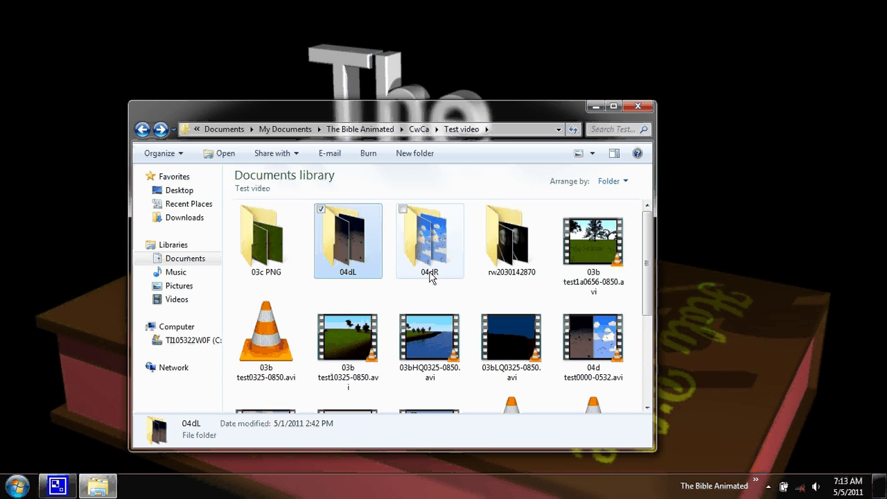
pyautogui.click(142, 129)
pyautogui.scroll(-3, 406, 331)
pyautogui.scroll(3, 406, 327)
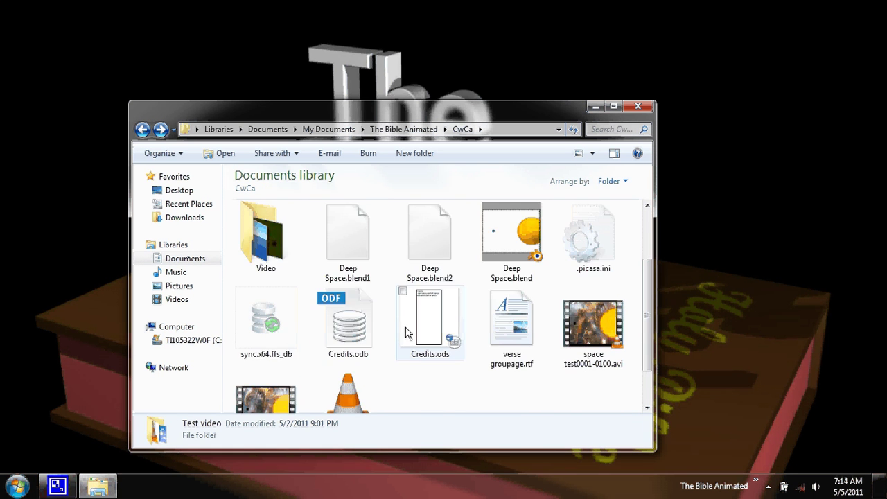
# Find 04dL.blend in the Blends › Scenes folder and open it in Blender
pyautogui.doubleClick(346, 239)
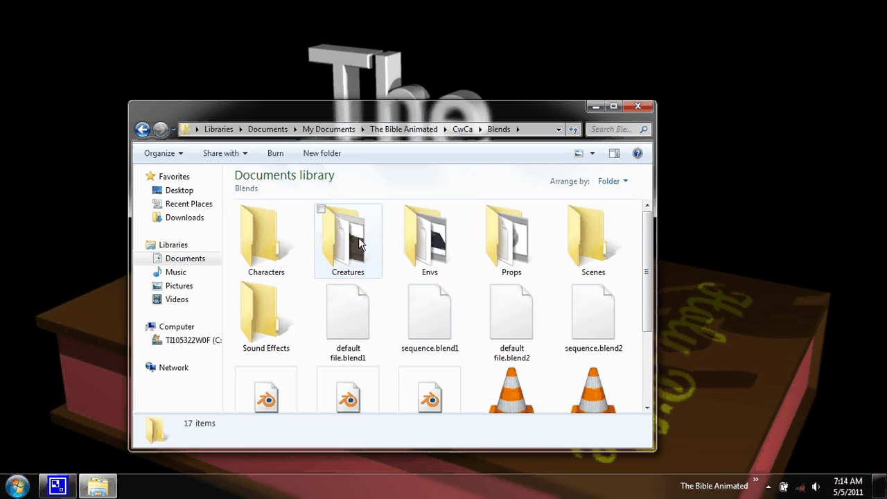
pyautogui.scroll(-1, 448, 333)
pyautogui.scroll(-2, 443, 336)
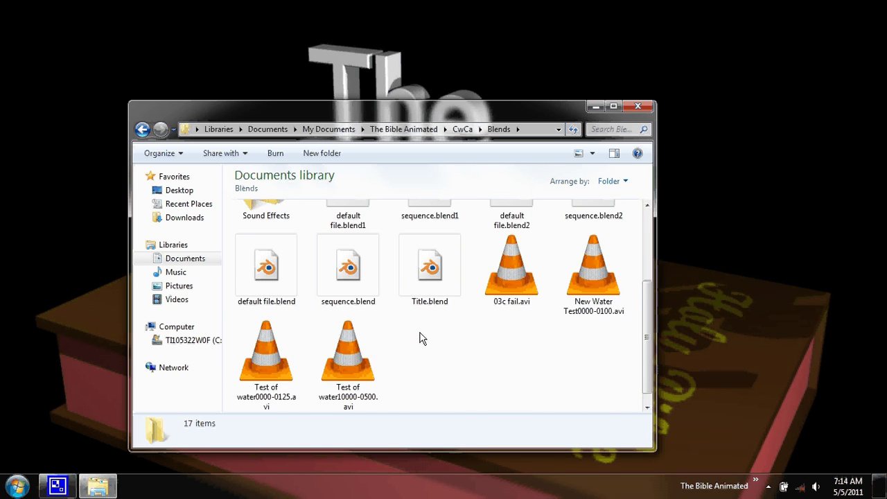
pyautogui.scroll(3, 420, 336)
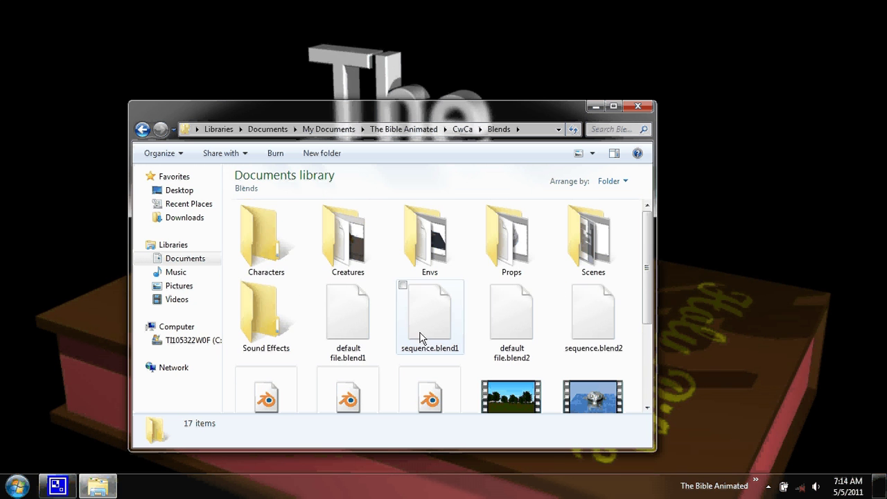
pyautogui.doubleClick(591, 246)
pyautogui.scroll(-8, 430, 346)
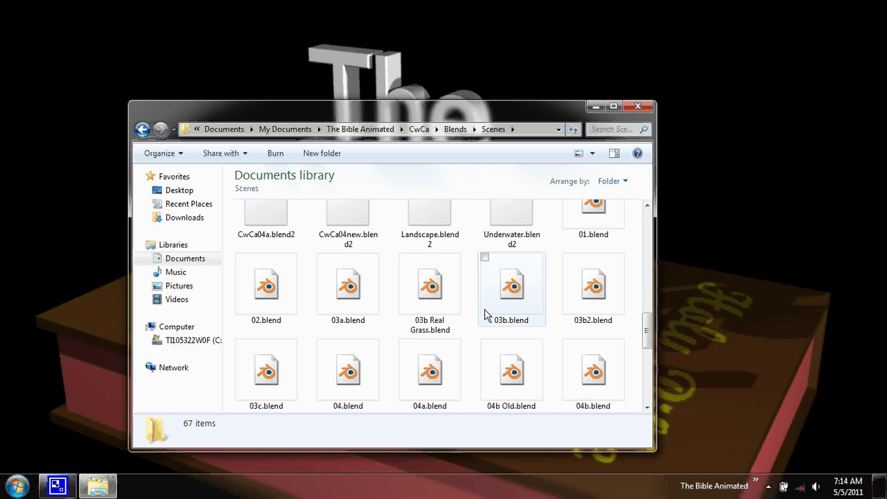
pyautogui.click(590, 374)
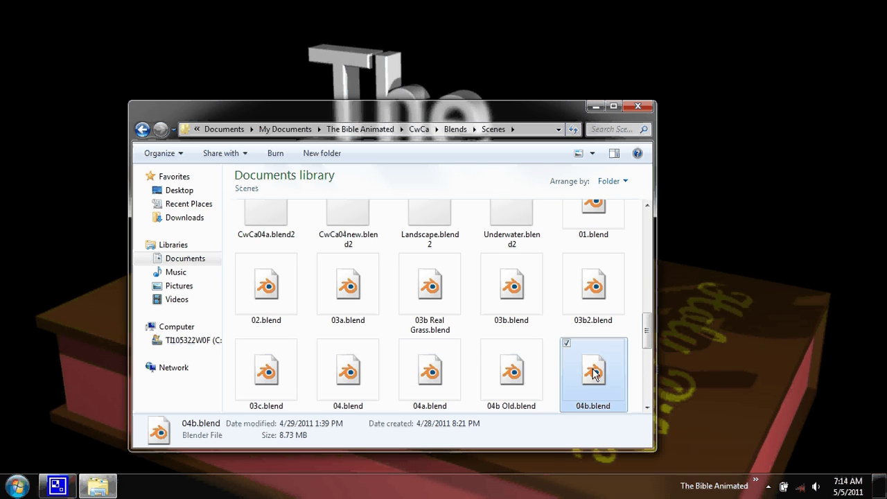
pyautogui.scroll(-1, 540, 367)
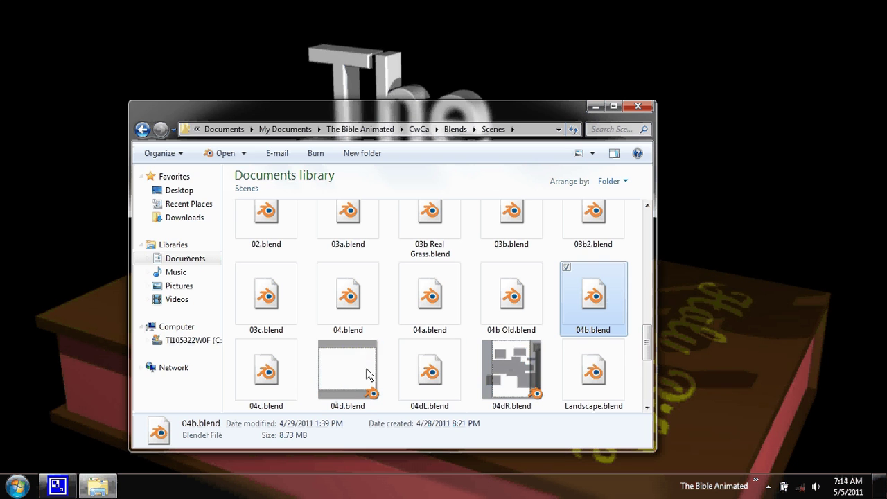
pyautogui.click(435, 367)
pyautogui.doubleClick(433, 367)
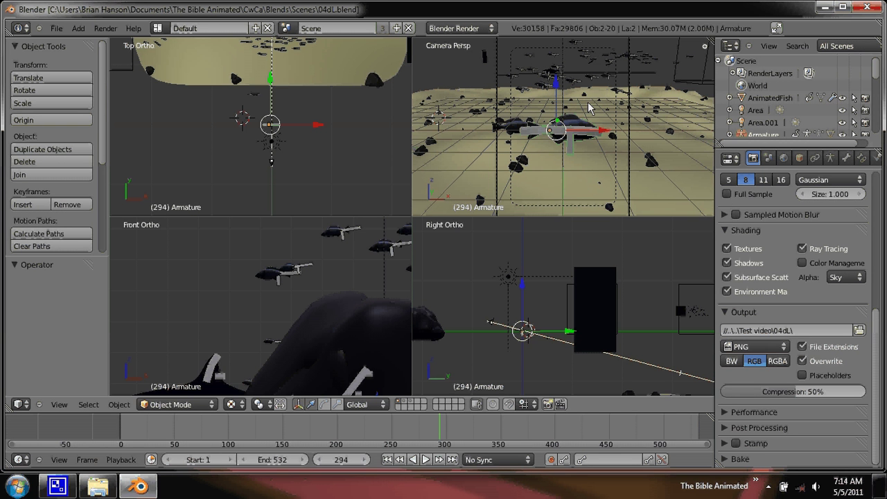
# Scrub the 04dL animation to frame 222, check the 512 × 768, 25 fps render settings, and open Open Recent
pyautogui.click(196, 427)
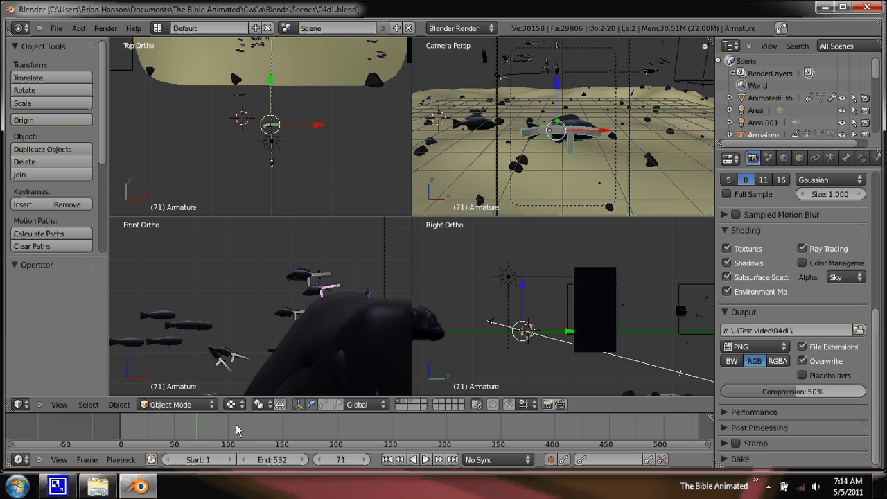
pyautogui.moveTo(235, 424); pyautogui.dragTo(361, 420)
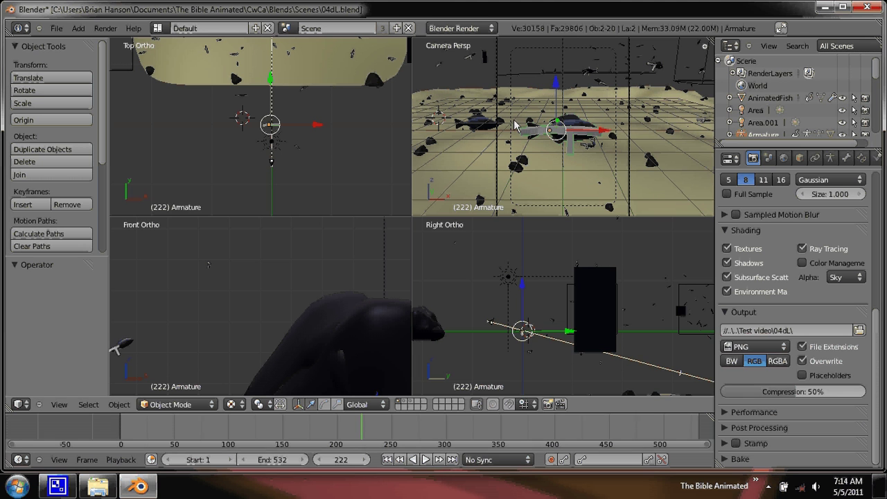
pyautogui.scroll(-3, 783, 97)
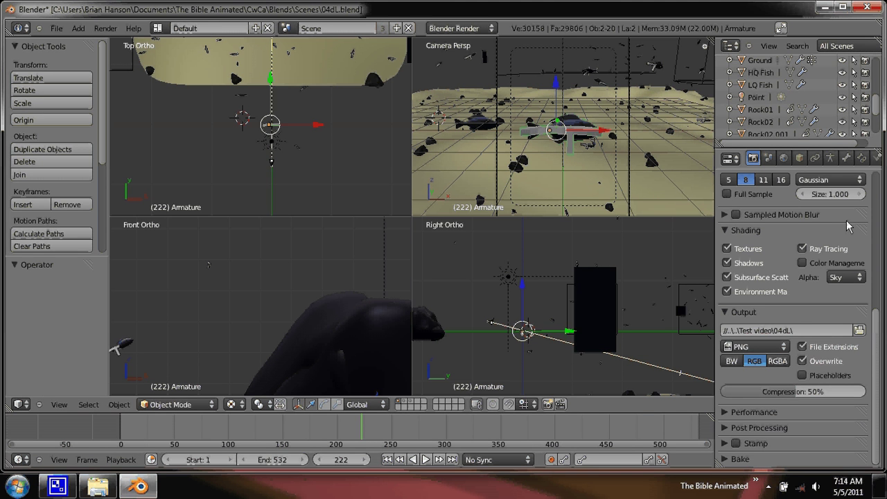
pyautogui.moveTo(876, 328); pyautogui.dragTo(874, 207)
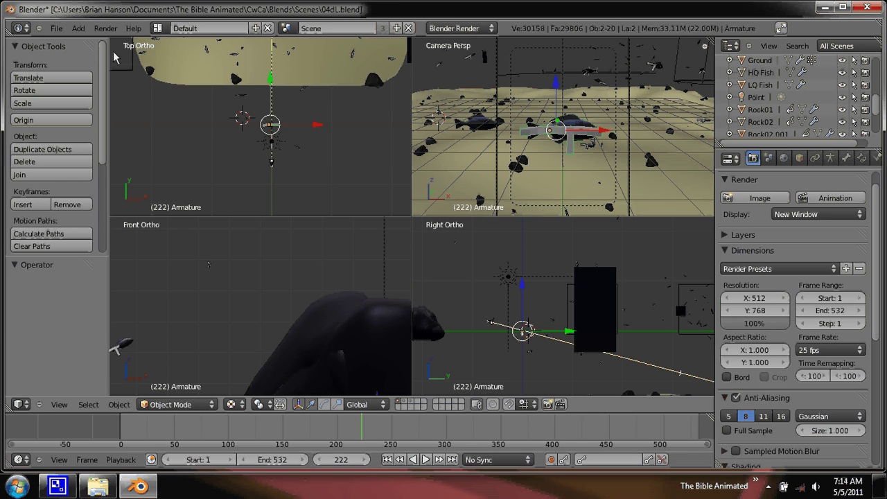
pyautogui.click(56, 28)
pyautogui.moveTo(113, 67)
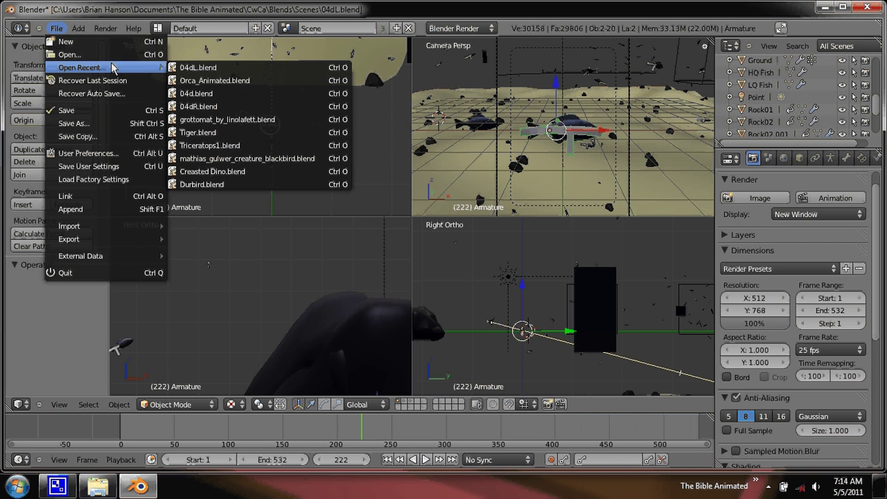
# Load 04dR.blend from the recent files and scrub it to frame 181 to see the birds, then back to -1
pyautogui.click(212, 108)
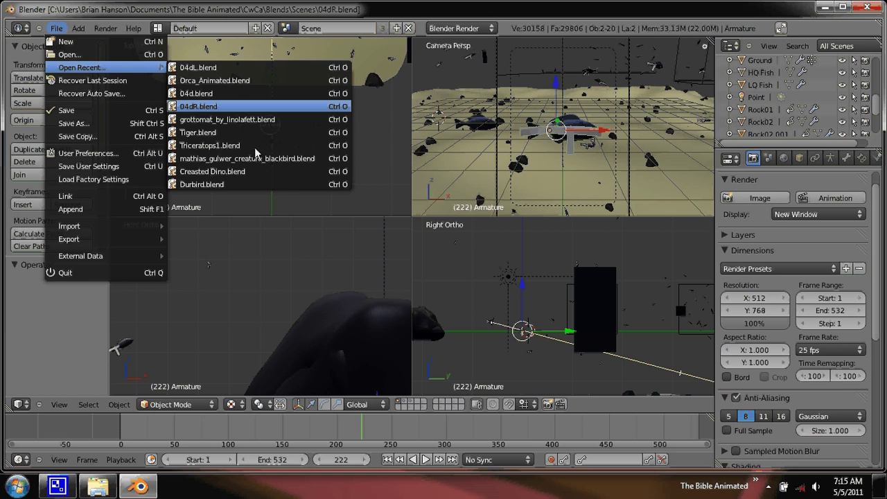
pyautogui.click(267, 108)
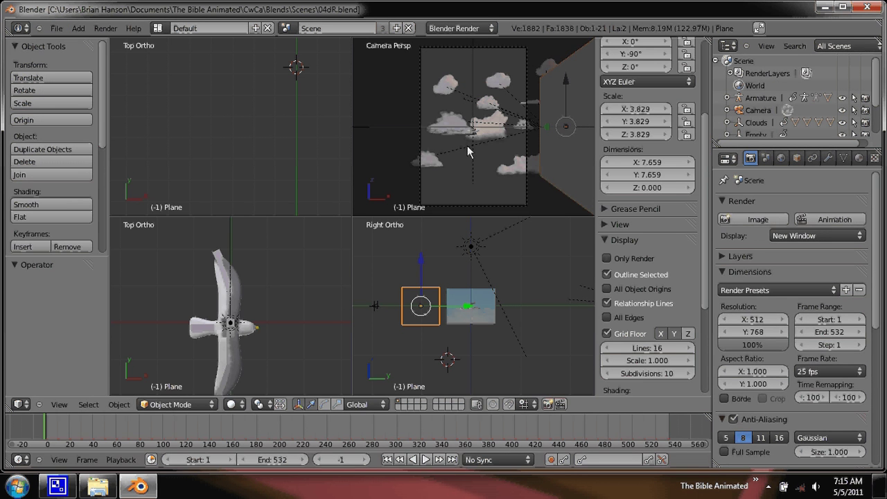
pyautogui.scroll(3, 469, 148)
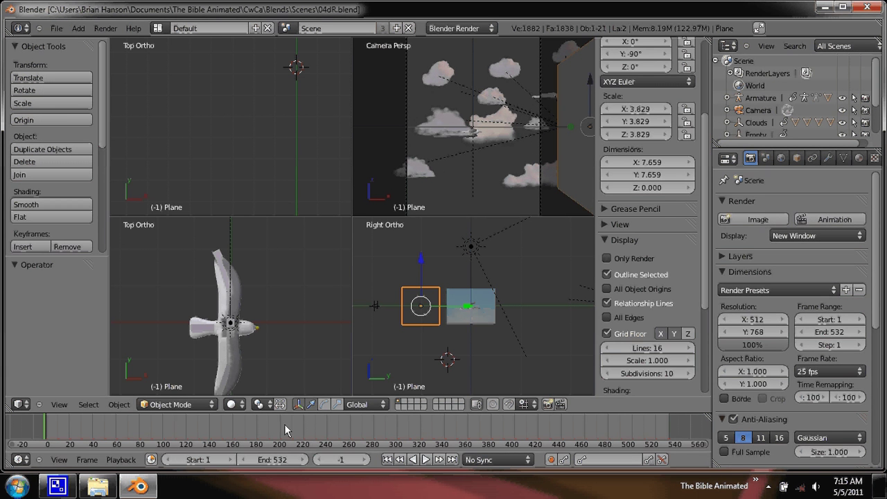
pyautogui.click(257, 424)
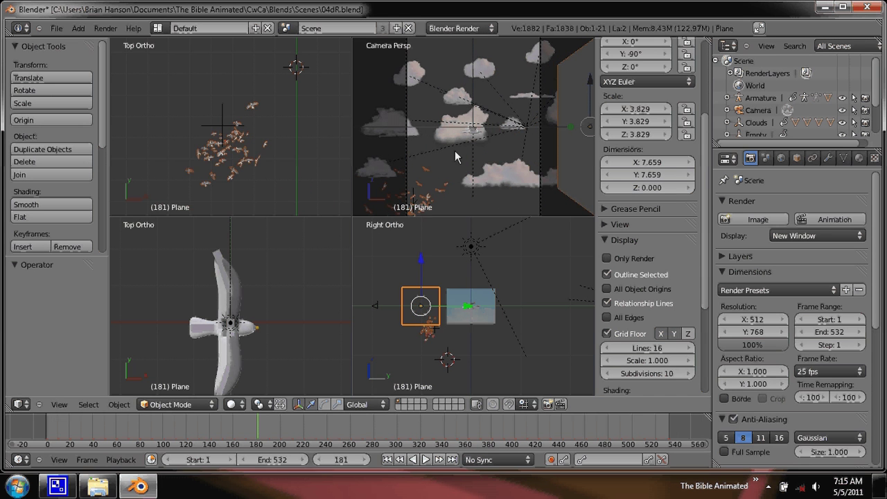
pyautogui.click(45, 429)
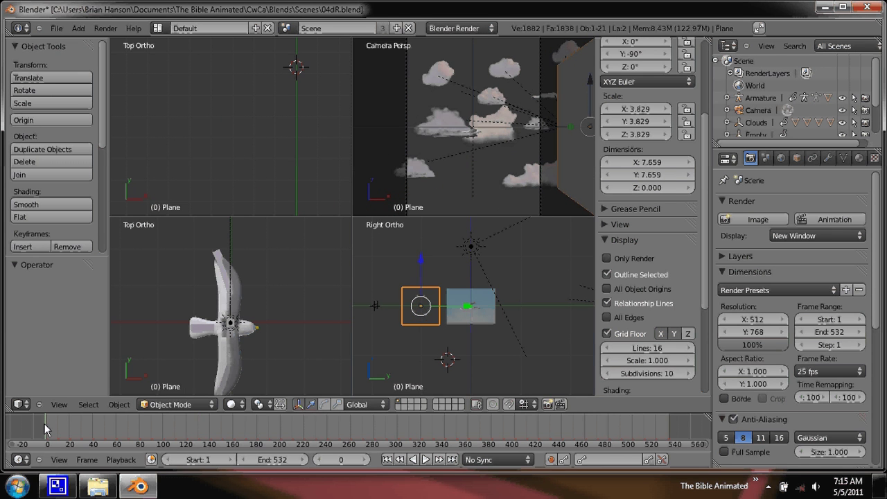
pyautogui.click(44, 430)
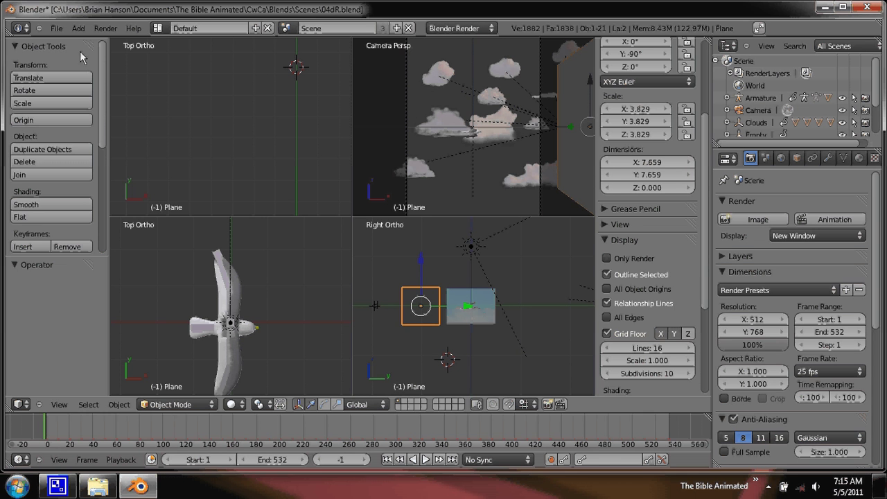
pyautogui.click(53, 29)
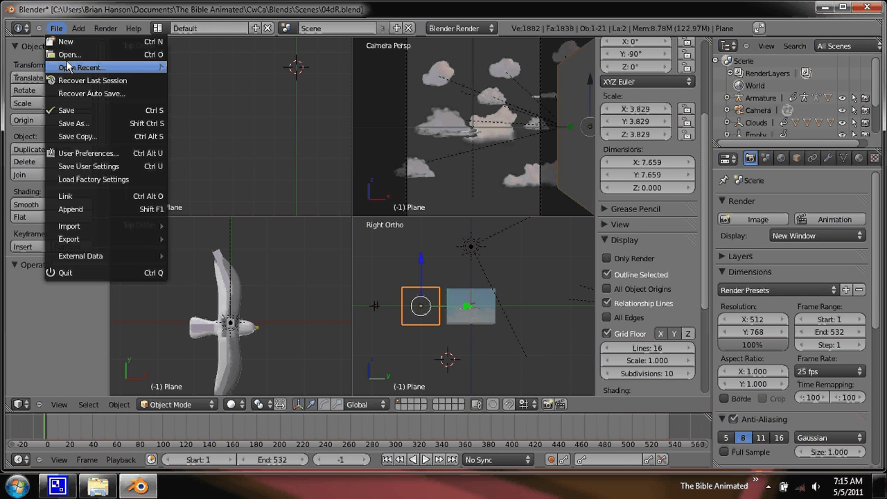
# Open 04d.blend to preview its AlphaOver split-screen: rocky ground left, cloudy sky right
pyautogui.moveTo(111, 67)
pyautogui.click(207, 107)
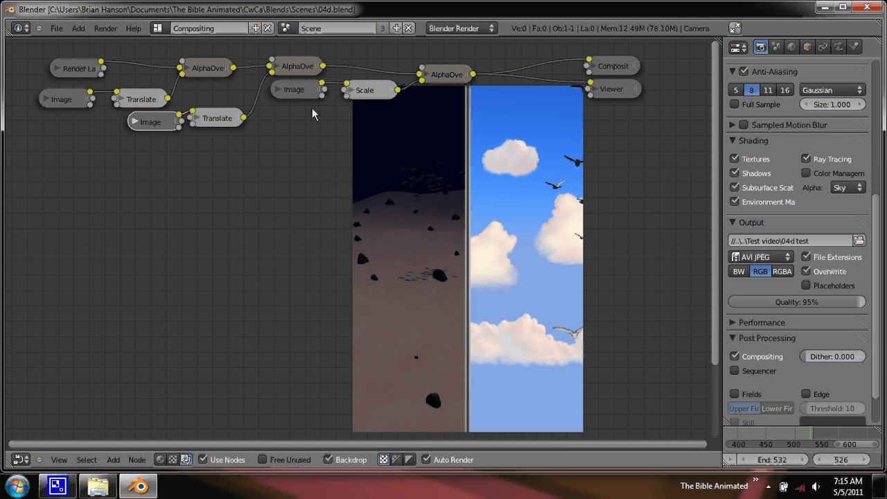
pyautogui.click(57, 29)
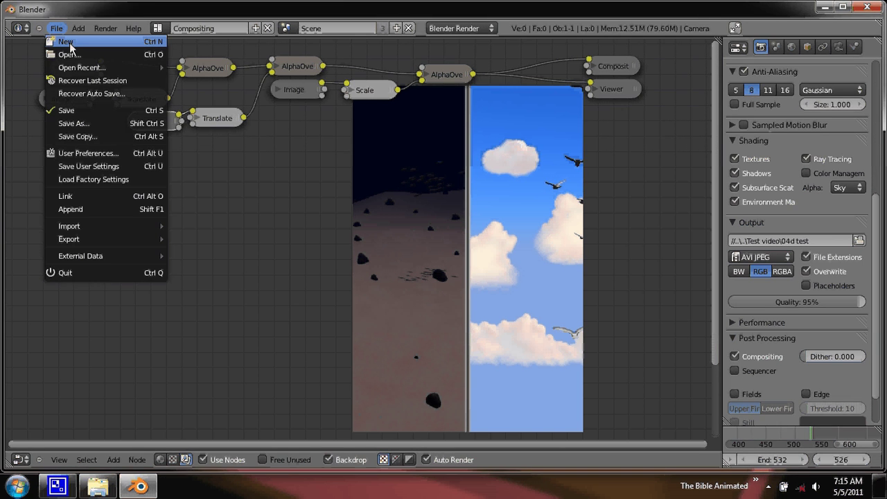
# Start a new scene and delete the cube and lamp, keeping only the camera
pyautogui.click(66, 42)
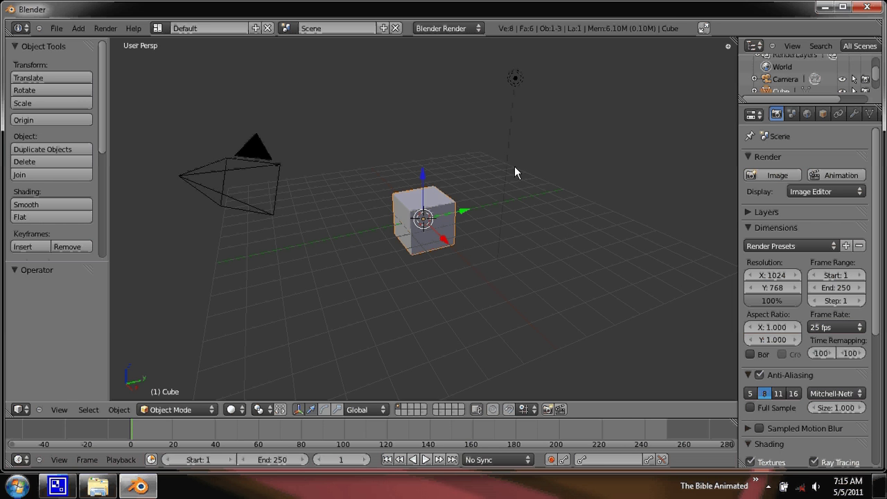
pyautogui.press('a')
pyautogui.press('a')
pyautogui.press('x')
pyautogui.click(514, 166)
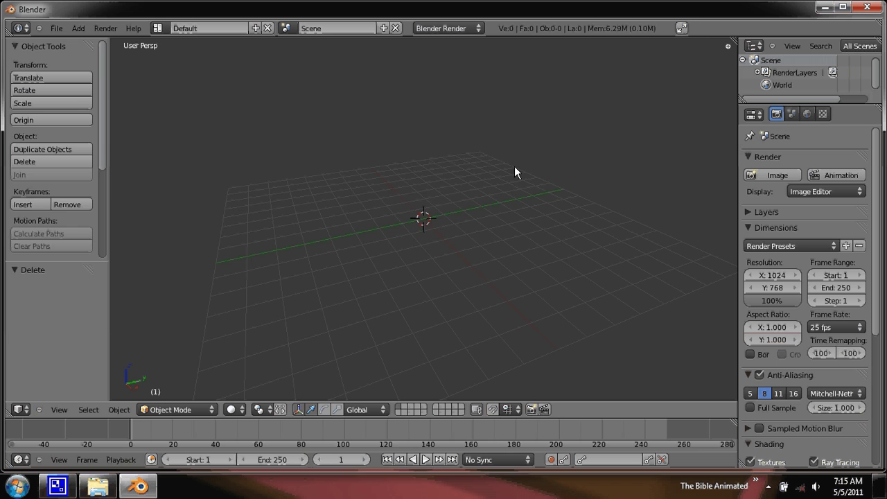
pyautogui.hotkey('ctrl', 'z')
pyautogui.rightClick(453, 192)
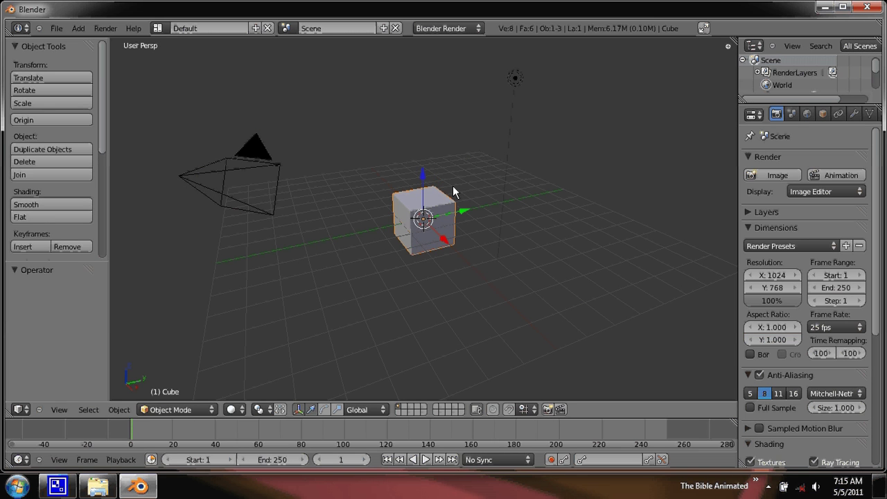
pyautogui.keyDown('shift'); pyautogui.rightClick(514, 78); pyautogui.keyUp('shift')
pyautogui.press('x')
pyautogui.click(510, 86)
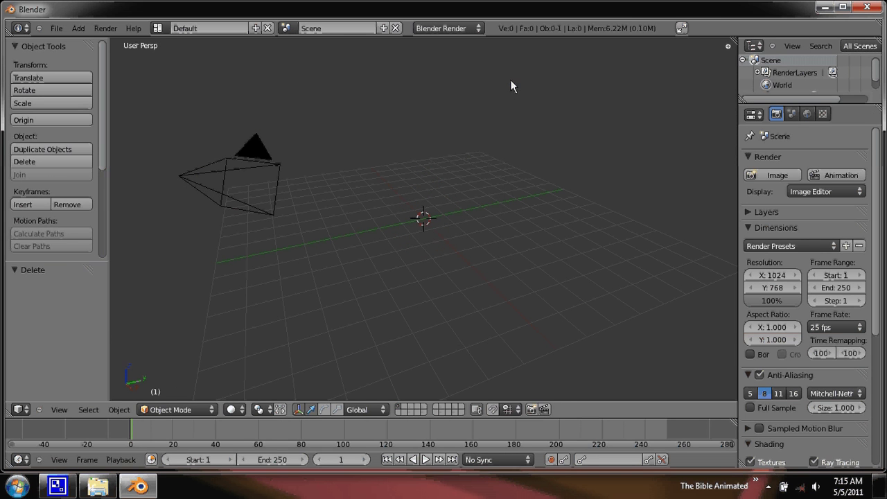
# Move the camera to the origin and clear its rotation to zero
pyautogui.rightClick(190, 180)
pyautogui.press('n')
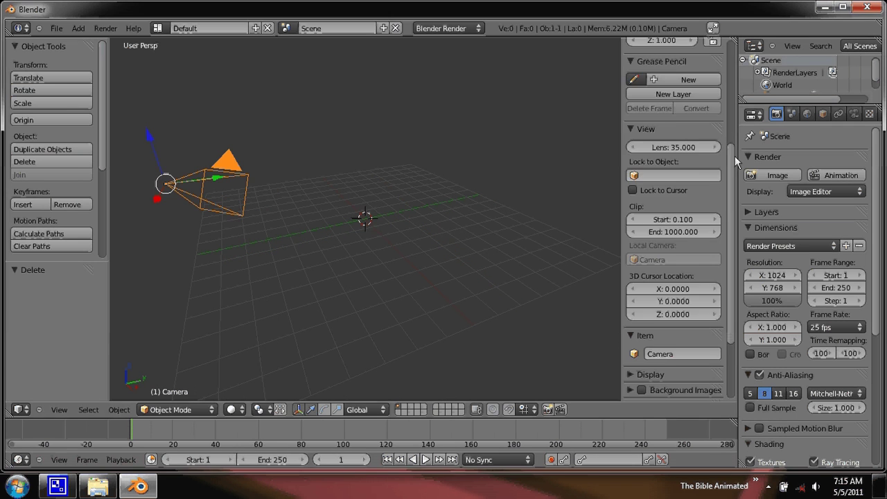
pyautogui.scroll(6, 658, 86)
pyautogui.press('BackSpace')
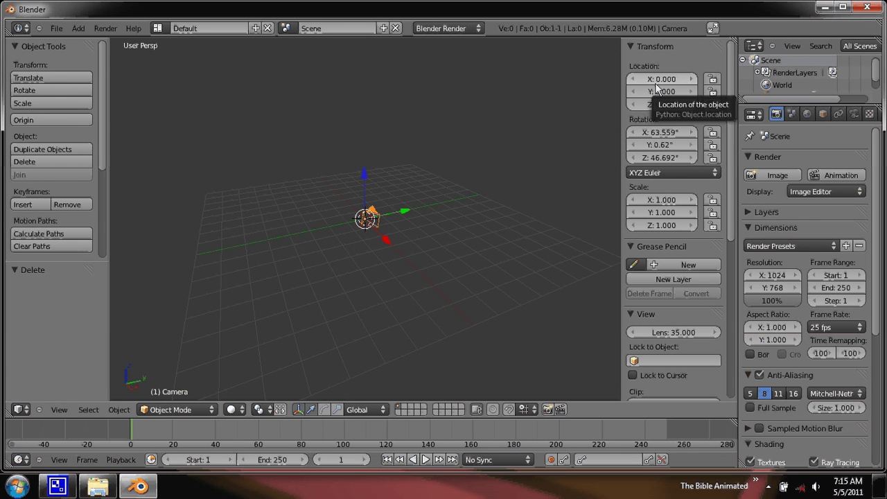
pyautogui.press('BackSpace')
pyautogui.scroll(2, 419, 255)
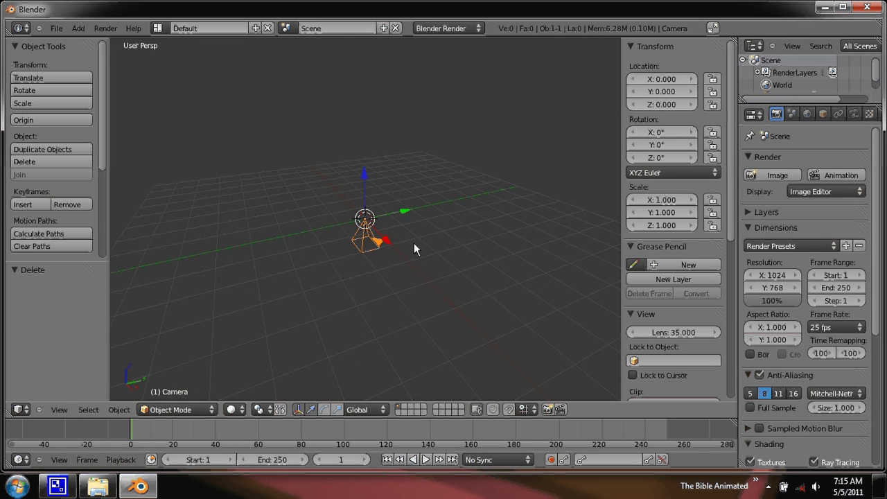
pyautogui.scroll(4, 413, 250)
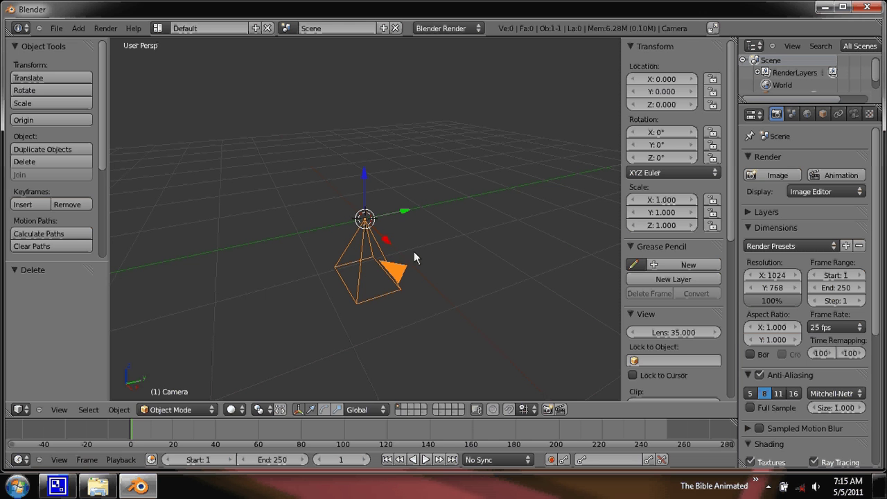
# Render a test image with F12, then switch to the Compositing screen layout
pyautogui.press('F12')
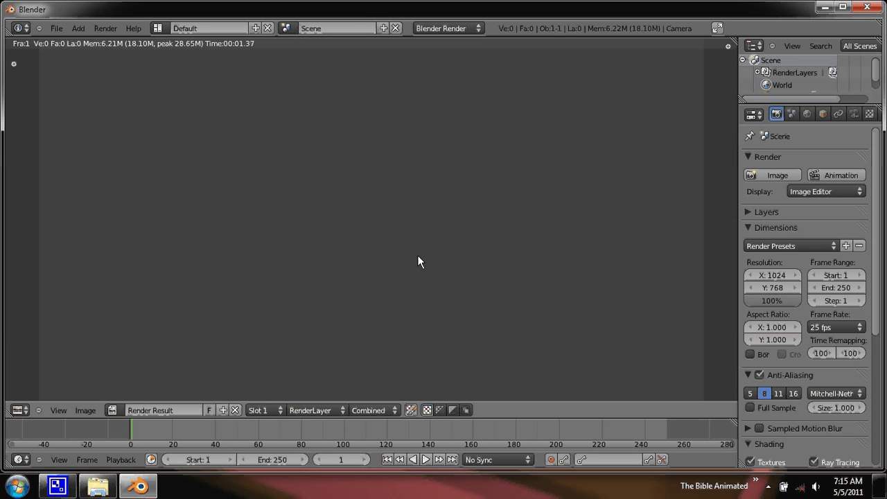
pyautogui.press('Escape')
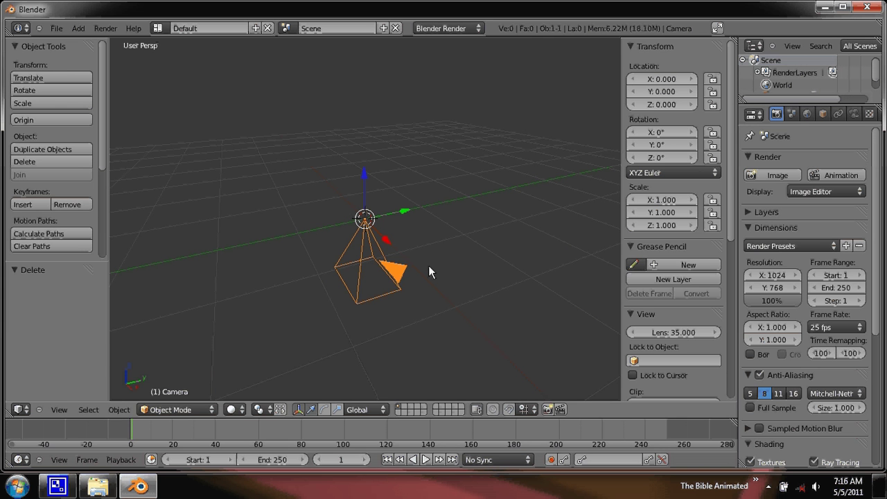
pyautogui.moveTo(428, 265); pyautogui.dragTo(386, 301, button='middle')
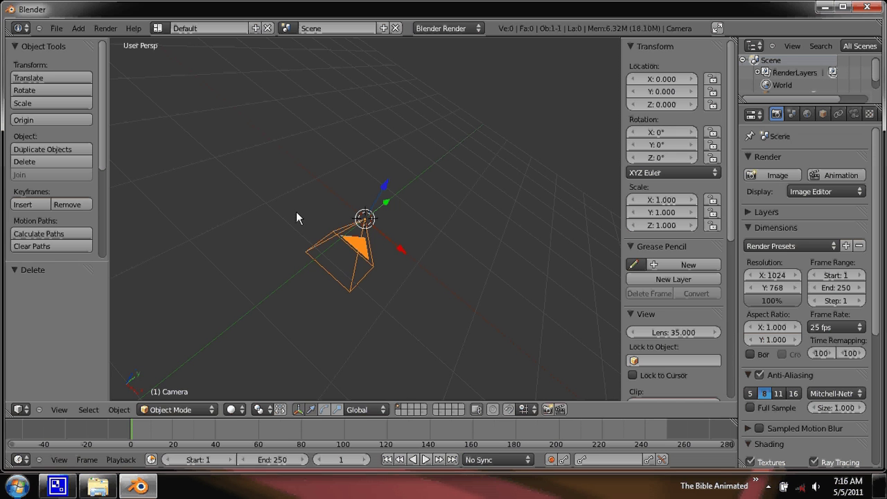
pyautogui.moveTo(345, 239); pyautogui.dragTo(320, 253, button='middle')
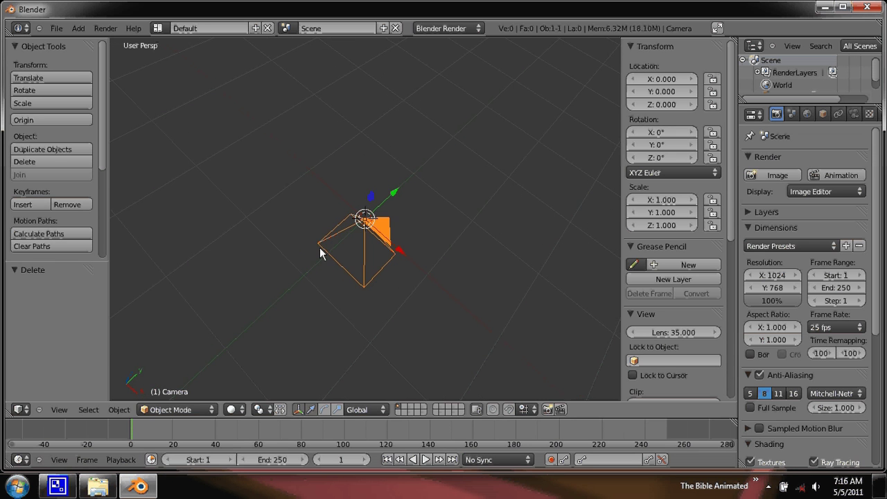
pyautogui.click(157, 28)
pyautogui.click(169, 62)
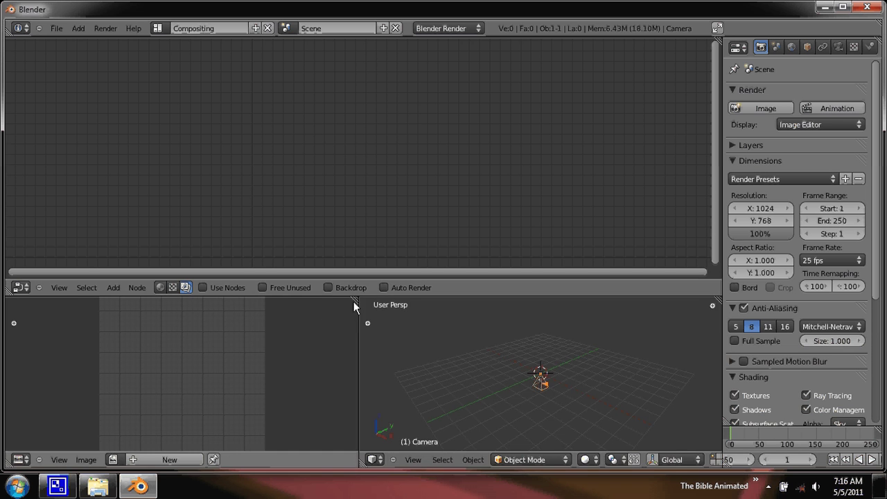
# Merge the areas so the node editor fills the window, then enable Use Nodes and Backdrop
pyautogui.moveTo(354, 300); pyautogui.dragTo(409, 336)
pyautogui.moveTo(10, 297); pyautogui.dragTo(34, 353)
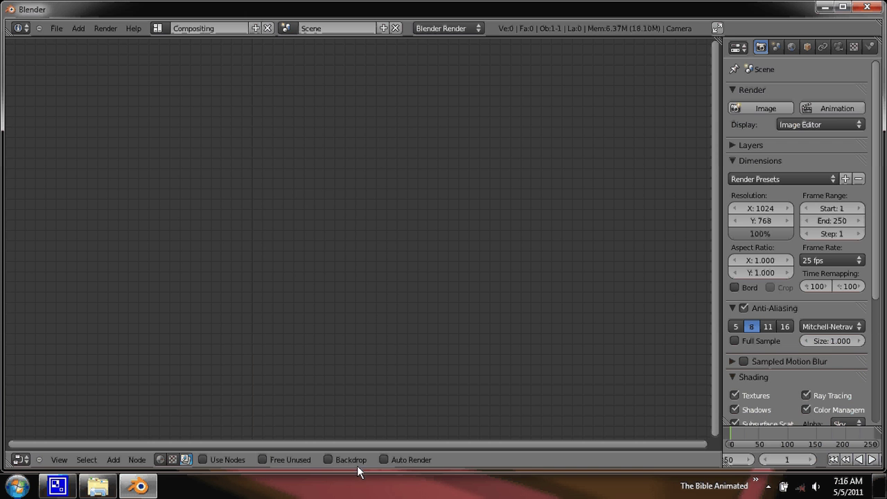
pyautogui.click(206, 459)
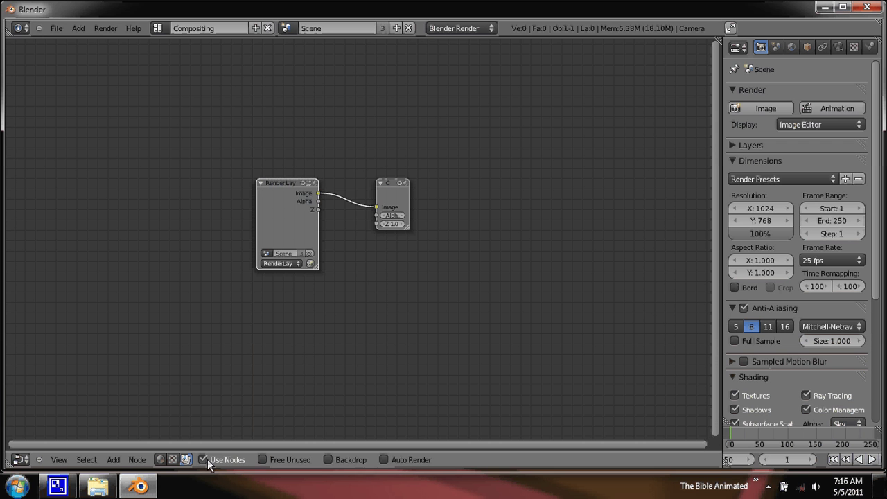
pyautogui.click(331, 460)
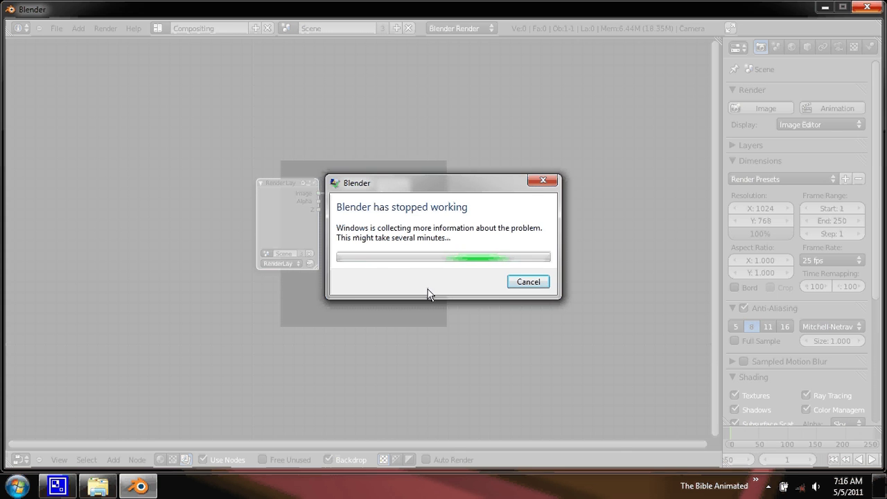
# Dismiss the 'Blender has stopped working' report and relaunch Blender from the Start menu
pyautogui.click(527, 284)
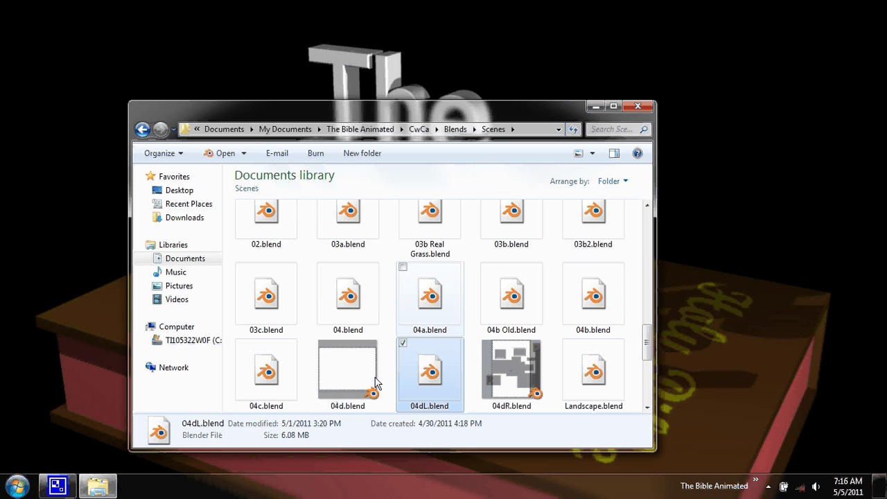
pyautogui.click(18, 485)
pyautogui.click(57, 216)
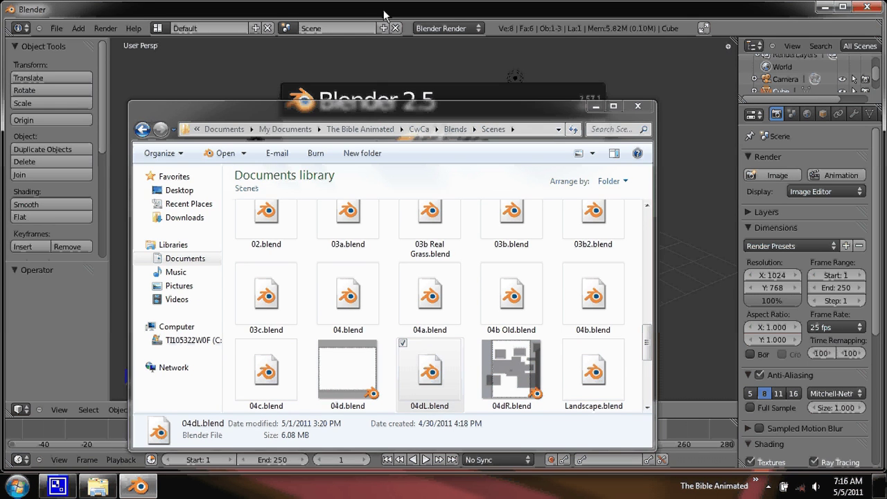
# Delete the cube and the lamp from the relaunched scene
pyautogui.click(383, 10)
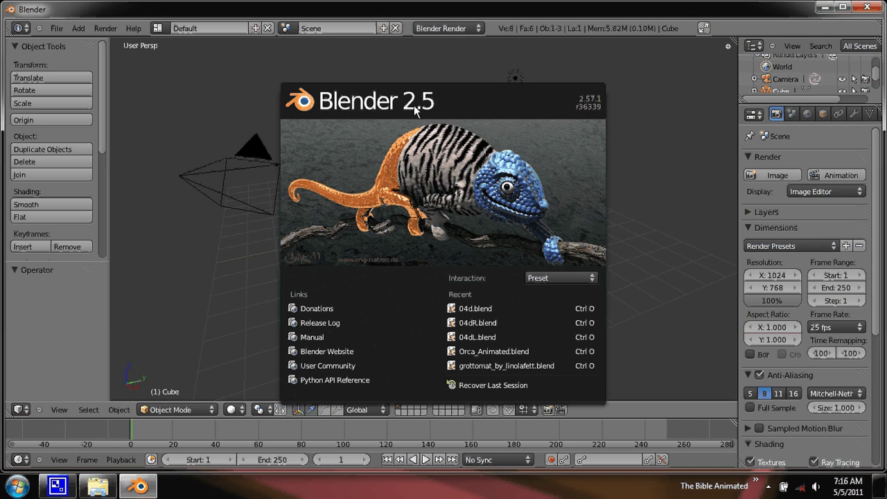
pyautogui.press('x')
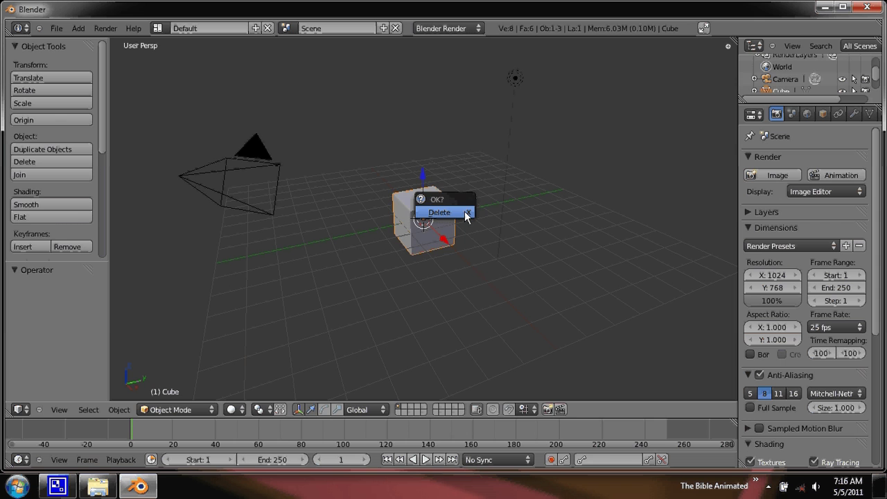
pyautogui.click(435, 210)
pyautogui.rightClick(515, 78)
pyautogui.press('x')
pyautogui.click(519, 79)
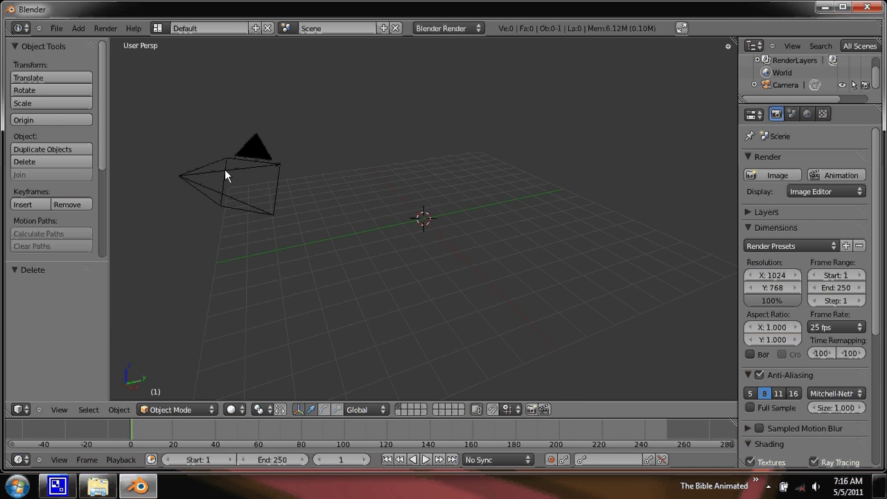
# Reset the camera's location to 0, 0, 0 and clear its rotation with Alt+G and Alt+R
pyautogui.rightClick(224, 169)
pyautogui.press('n')
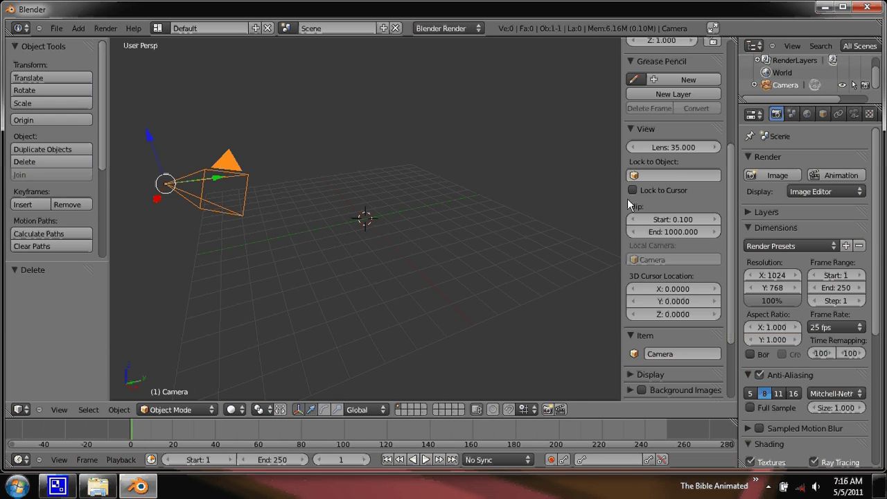
pyautogui.scroll(6, 648, 180)
pyautogui.hotkey('alt', 'g')
pyautogui.hotkey('alt', 'r')
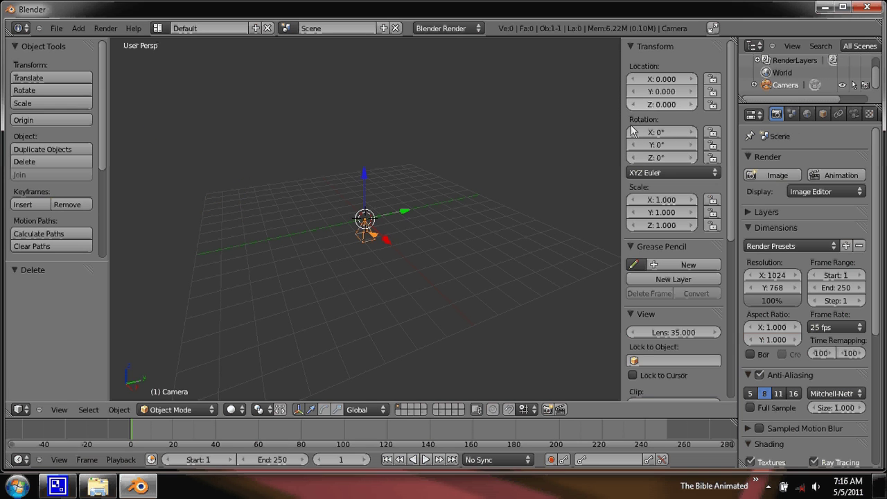
# Switch to the Compositing layout with a full-window node editor, backdrop shown, and Use Nodes on
pyautogui.click(159, 27)
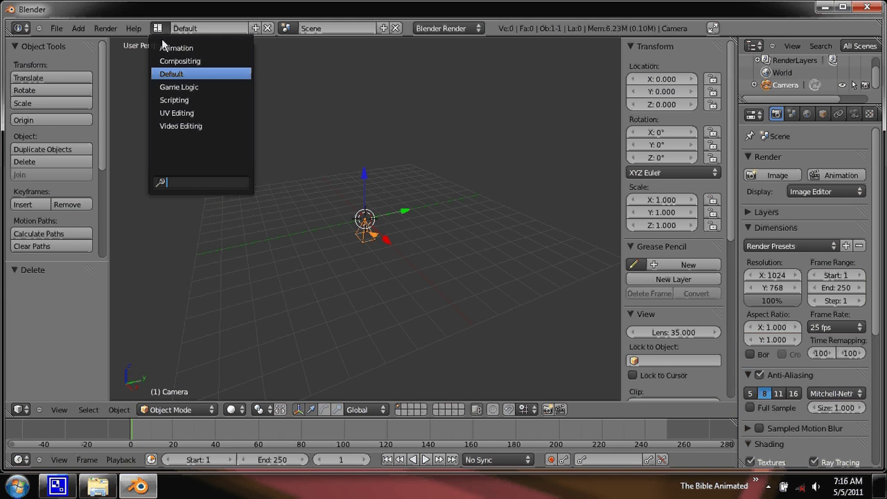
pyautogui.click(179, 61)
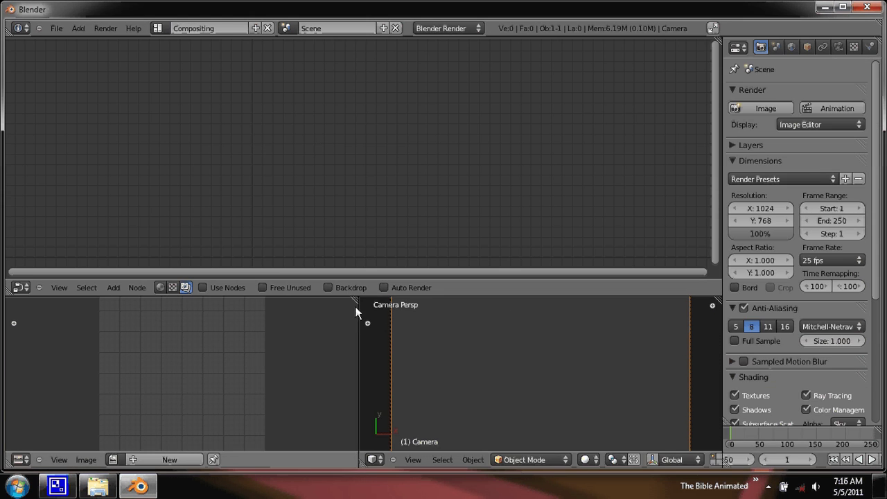
pyautogui.moveTo(357, 299); pyautogui.dragTo(485, 360)
pyautogui.moveTo(12, 301); pyautogui.dragTo(228, 366)
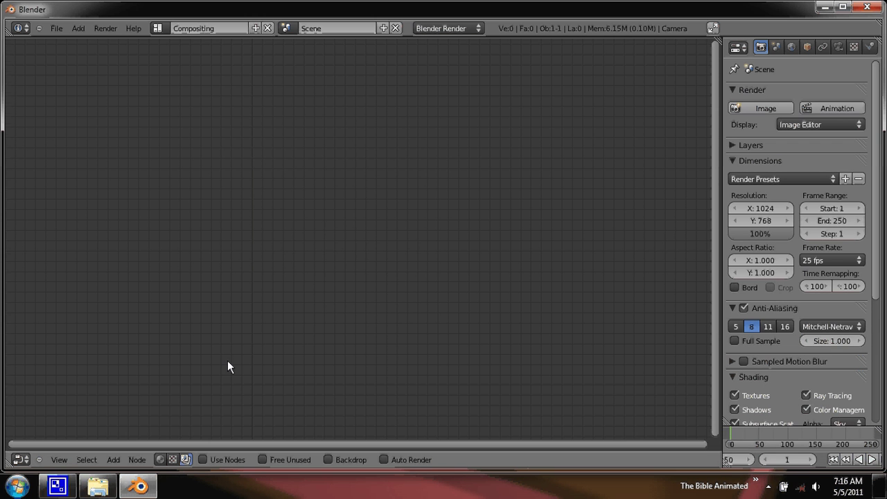
pyautogui.click(336, 459)
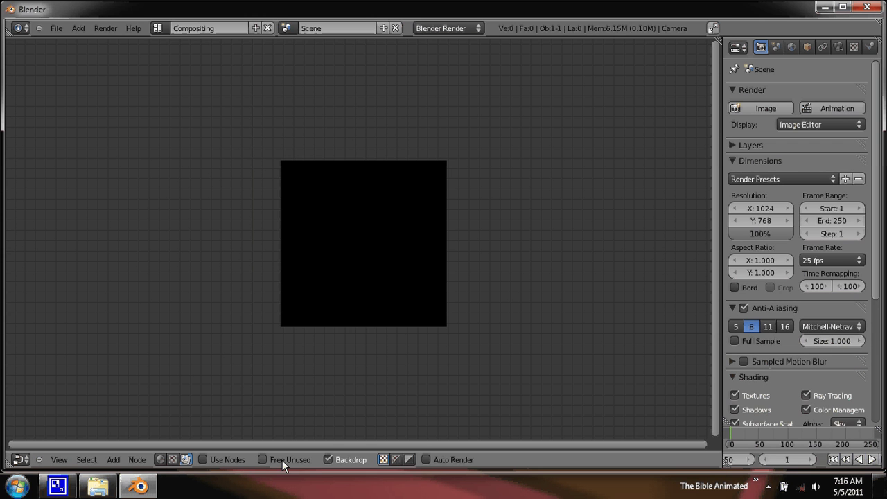
pyautogui.click(204, 460)
# Move Render Layers to the upper left and Composite to the upper right
pyautogui.moveTo(279, 203); pyautogui.dragTo(105, 103)
pyautogui.moveTo(376, 197); pyautogui.dragTo(563, 111)
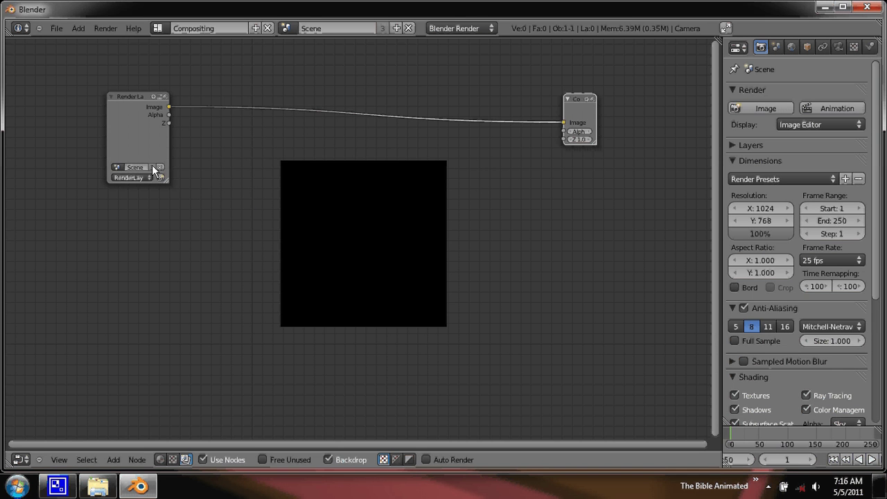
pyautogui.click(131, 161)
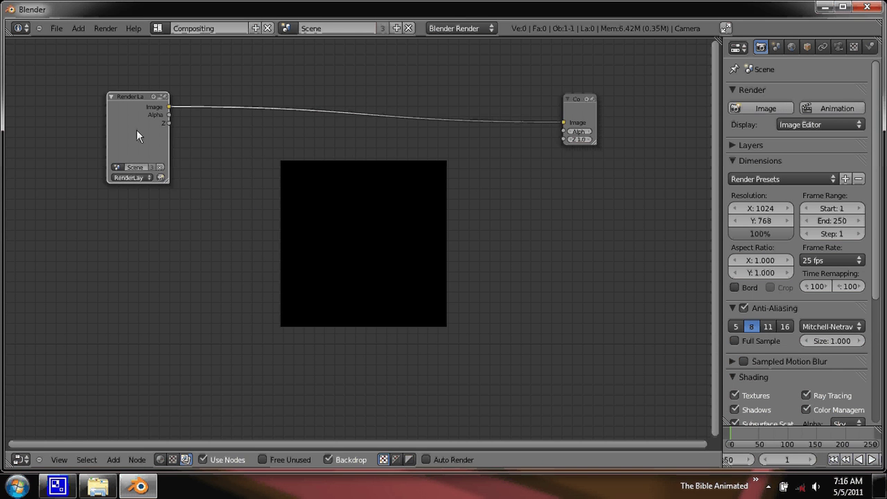
# Add a Viewer node and place it on the right of the node tree
pyautogui.hotkey('shift', 'a')
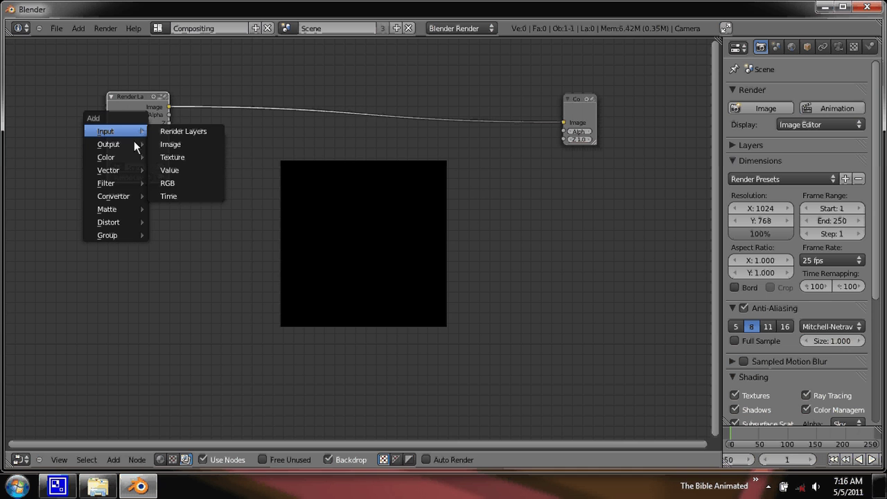
pyautogui.moveTo(124, 143)
pyautogui.click(174, 155)
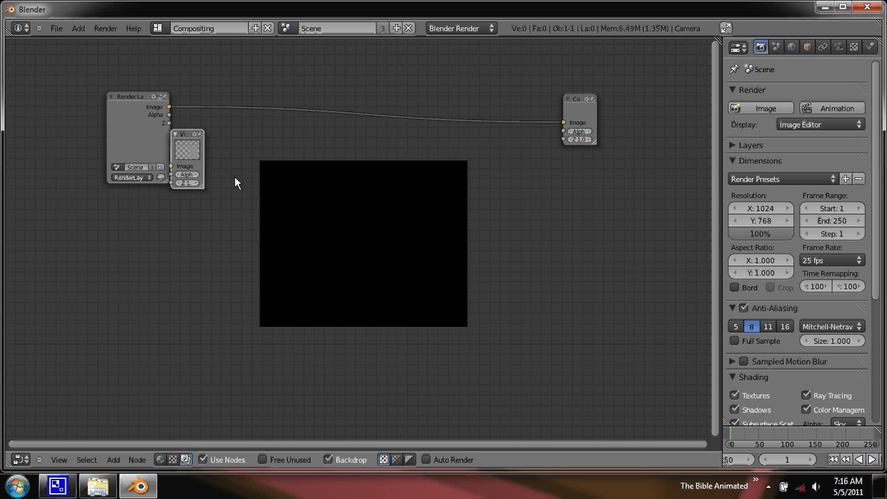
pyautogui.click(659, 222)
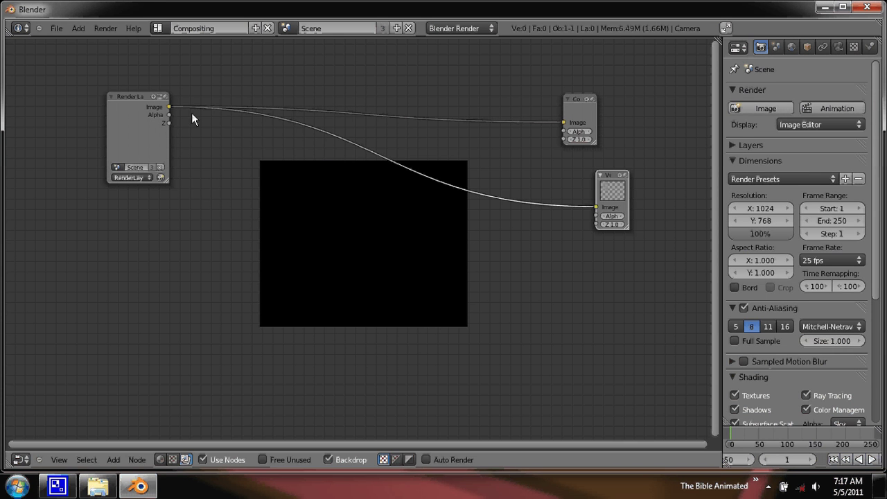
# Put Render Layers top-left and stack Composite above Viewer at the right edge
pyautogui.scroll(1, 191, 115)
pyautogui.moveTo(84, 116); pyautogui.dragTo(27, 91)
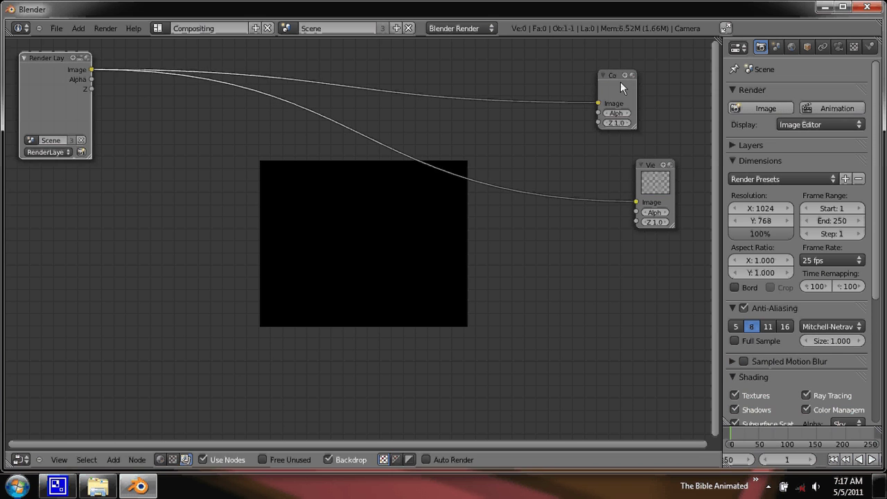
pyautogui.moveTo(620, 82); pyautogui.dragTo(682, 61)
pyautogui.moveTo(650, 165); pyautogui.dragTo(679, 116)
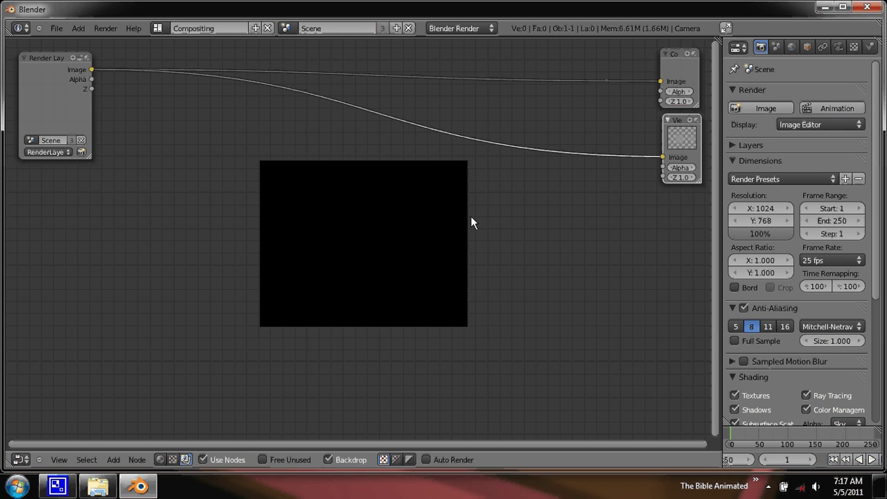
# Set the output colour mode to RGB and disable Sequencer post-processing
pyautogui.scroll(-6, 775, 371)
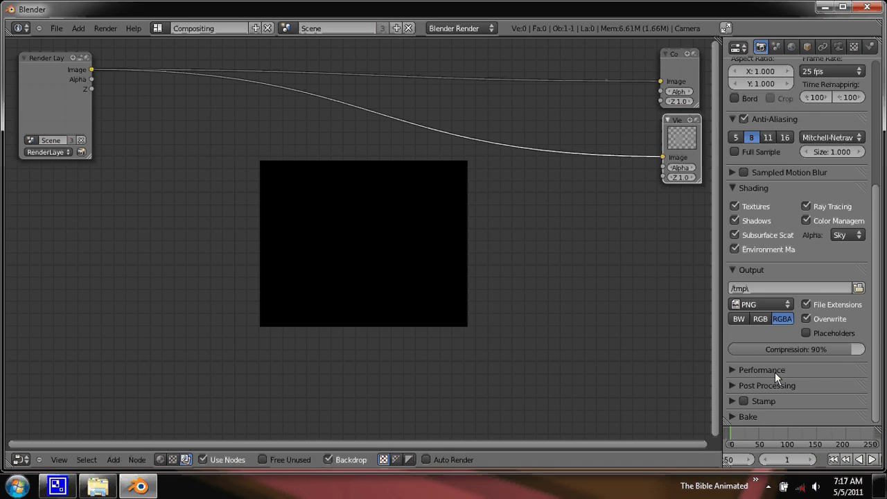
pyautogui.click(761, 320)
pyautogui.click(733, 369)
pyautogui.scroll(-3, 759, 366)
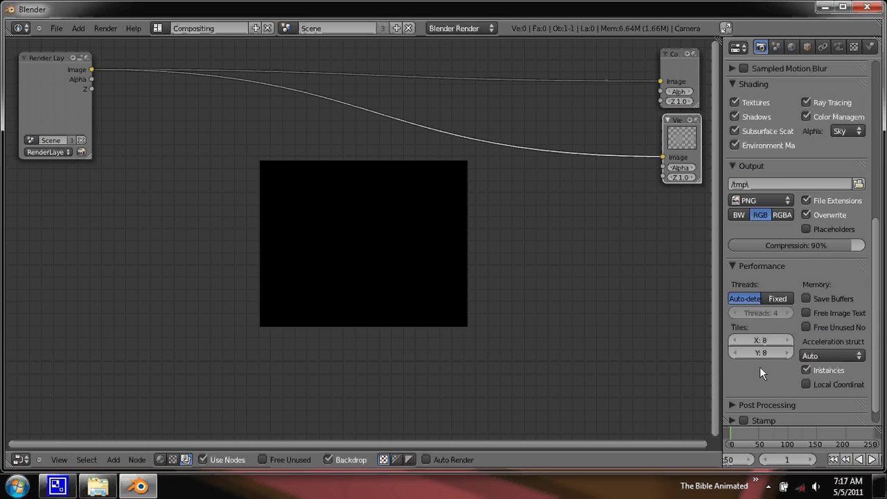
pyautogui.scroll(-1, 757, 370)
pyautogui.click(727, 384)
pyautogui.scroll(-1, 726, 384)
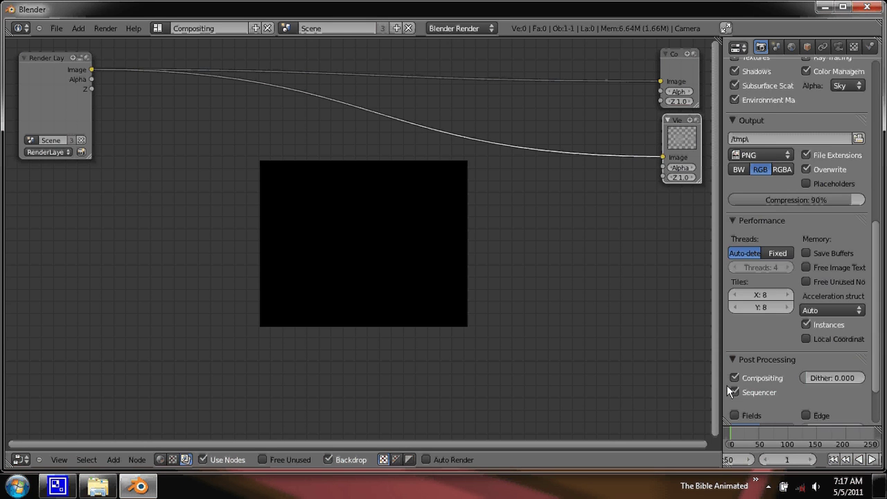
pyautogui.scroll(-1, 726, 385)
pyautogui.click(734, 327)
# Render a test frame with F12, then return to the compositing nodes
pyautogui.press('F12')
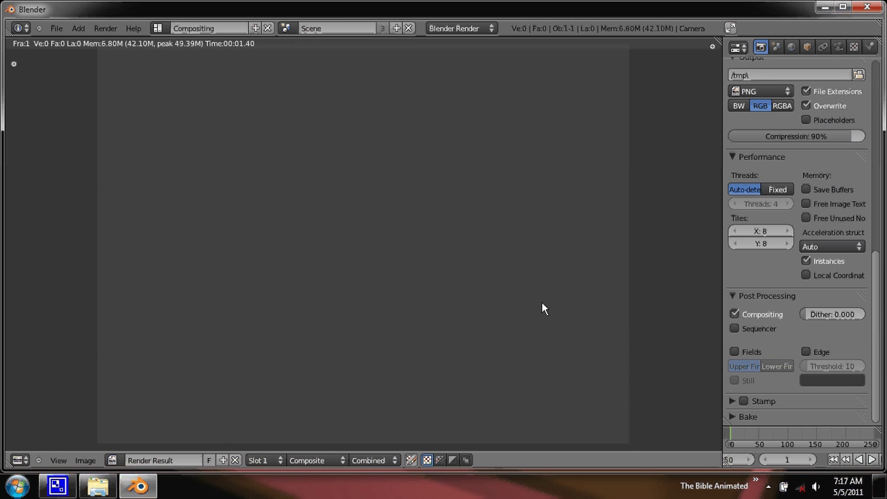
pyautogui.press('Escape')
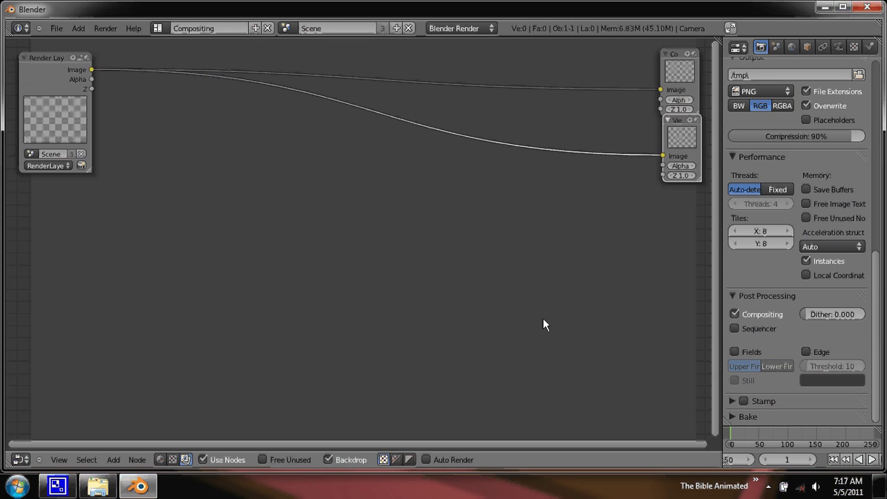
pyautogui.scroll(-1, 294, 239)
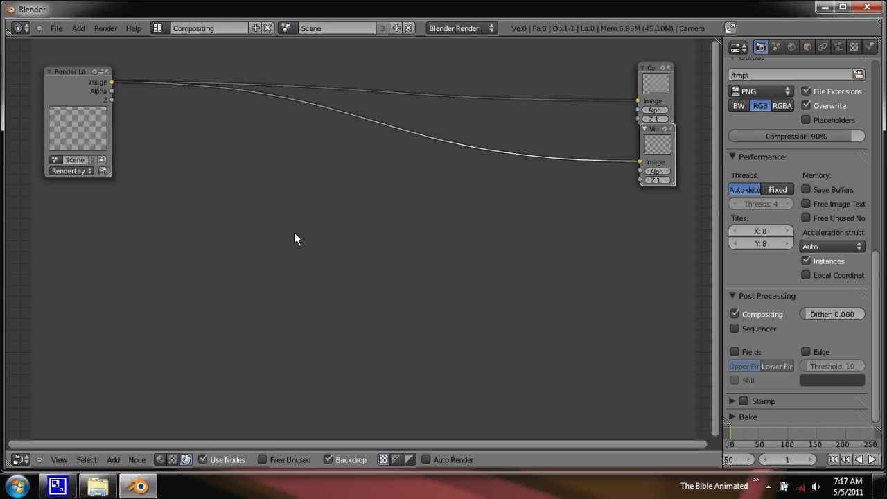
# Add an Image input node and place it below Render Layers
pyautogui.hotkey('shift', 'a')
pyautogui.moveTo(249, 214)
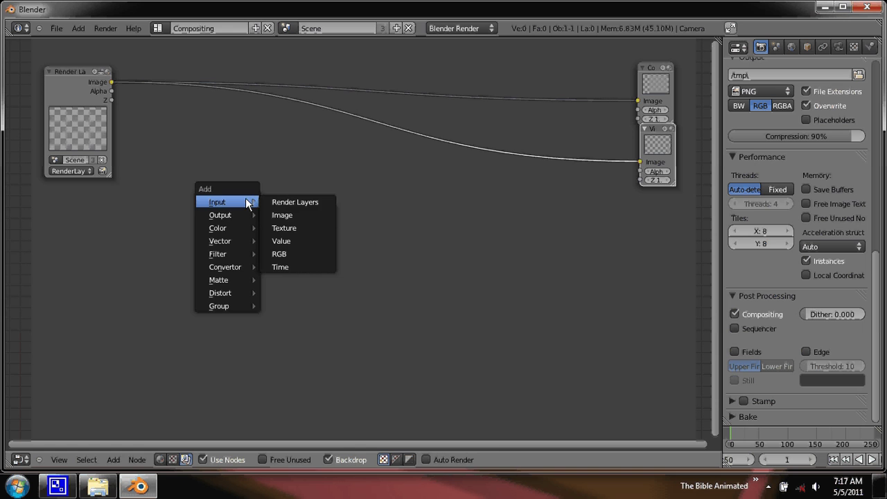
pyautogui.click(303, 213)
pyautogui.moveTo(327, 215); pyautogui.dragTo(60, 219)
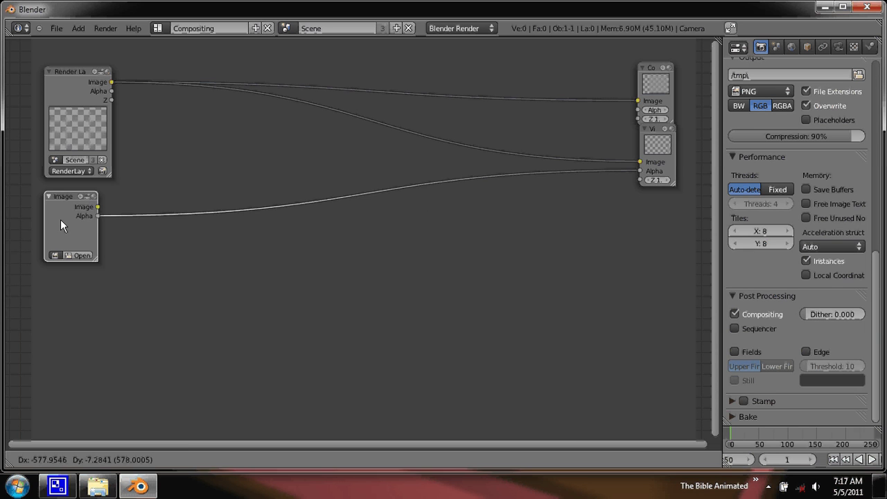
# Load all PNG frames from CwCa > Test video > 04dL into the Image node
pyautogui.click(85, 256)
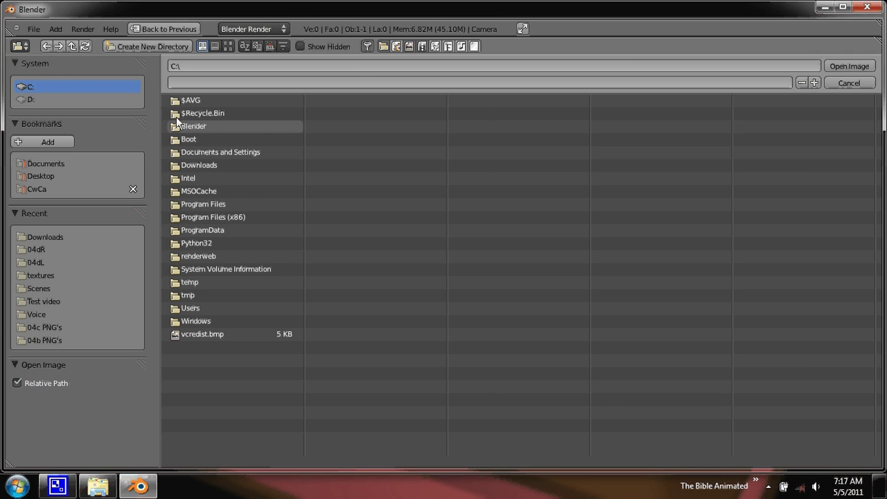
pyautogui.click(41, 189)
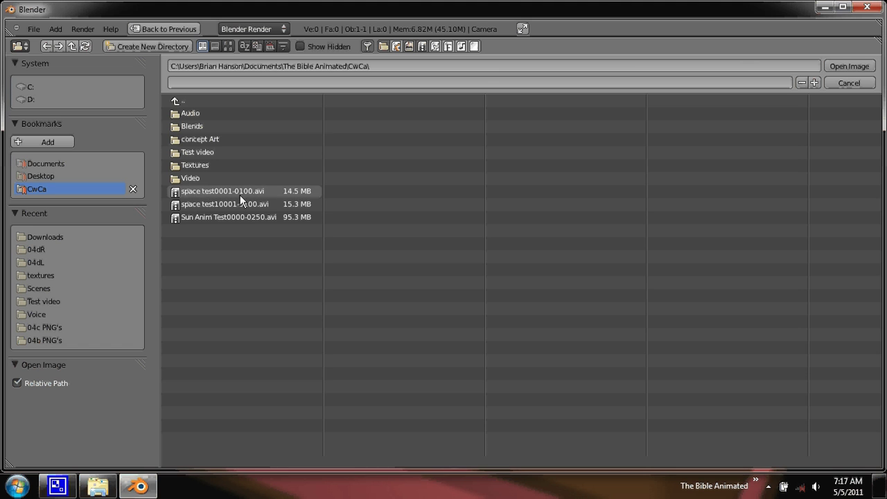
pyautogui.click(226, 155)
pyautogui.click(200, 126)
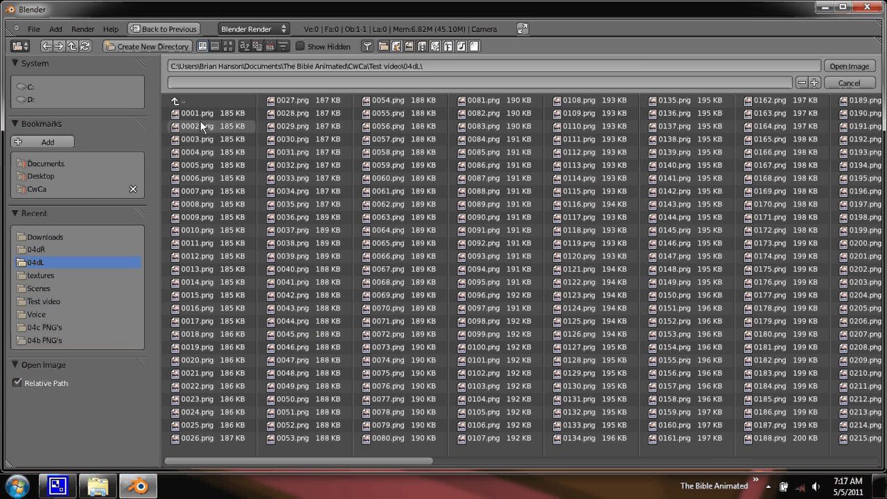
pyautogui.click(202, 114)
pyautogui.press('a')
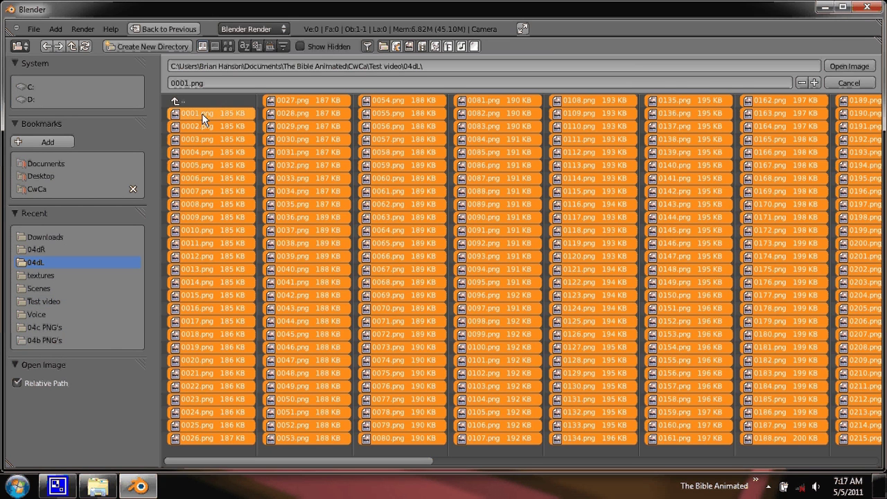
pyautogui.click(849, 65)
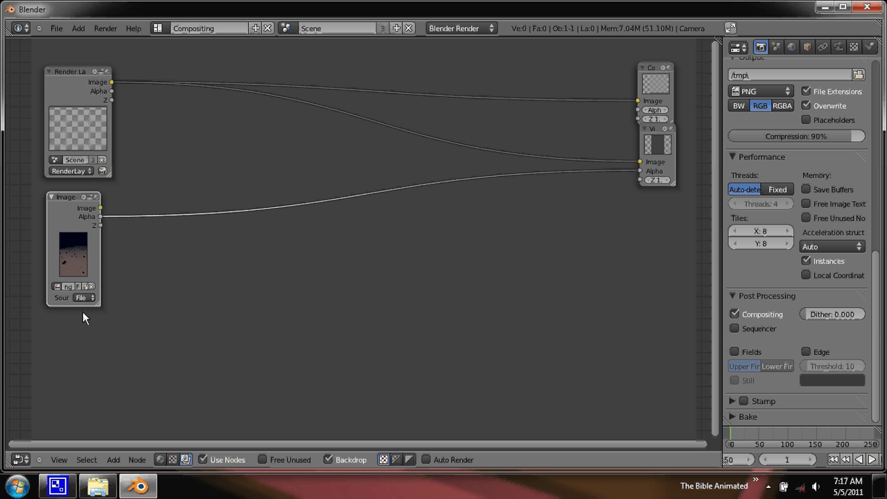
# Enlarge the Image node's preview, set its Source to Sequence with 532 frames, and move it up-left
pyautogui.moveTo(99, 303); pyautogui.dragTo(195, 360)
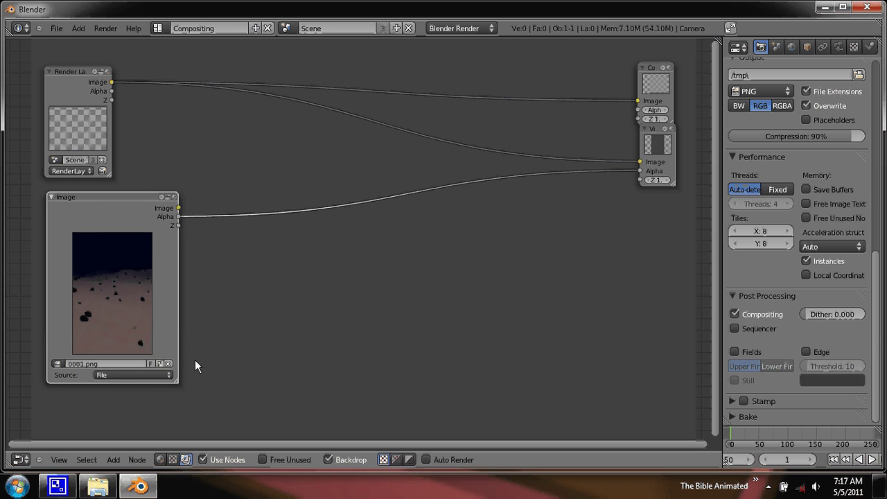
pyautogui.click(136, 378)
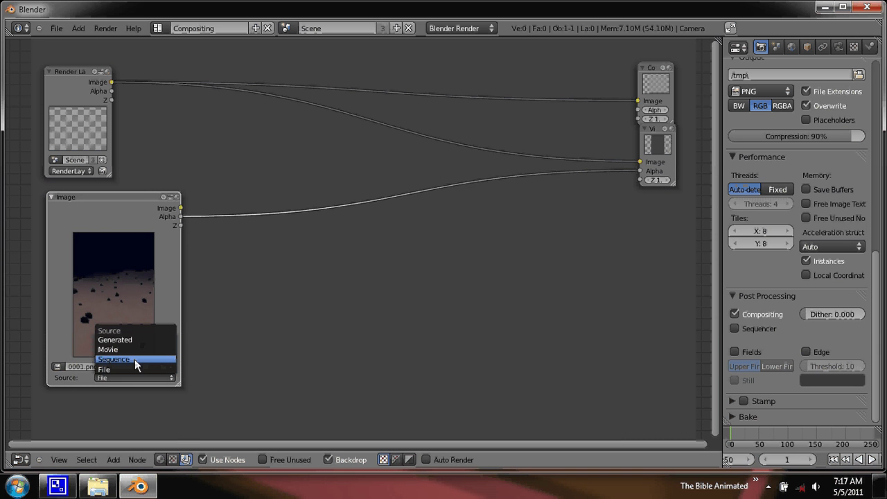
pyautogui.click(134, 359)
pyautogui.moveTo(134, 359); pyautogui.dragTo(142, 308, button='middle')
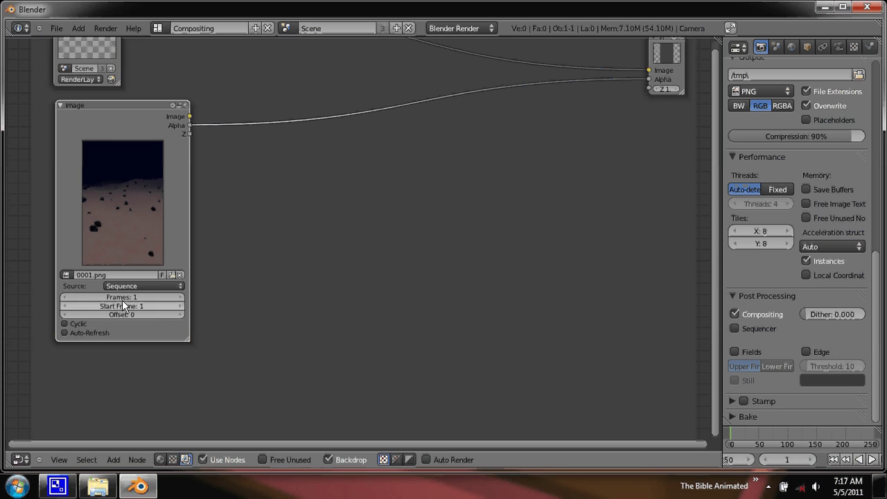
pyautogui.click(122, 298)
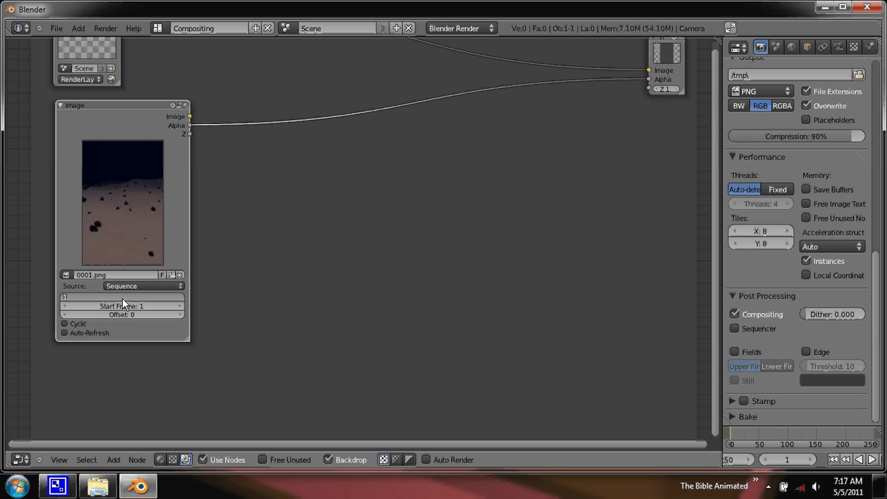
pyautogui.write('532')
pyautogui.press('Return')
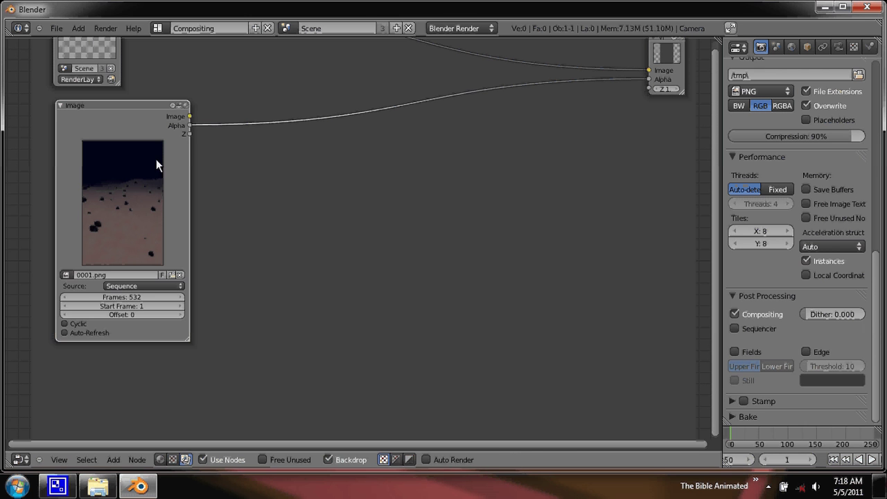
pyautogui.moveTo(122, 113); pyautogui.dragTo(84, 92)
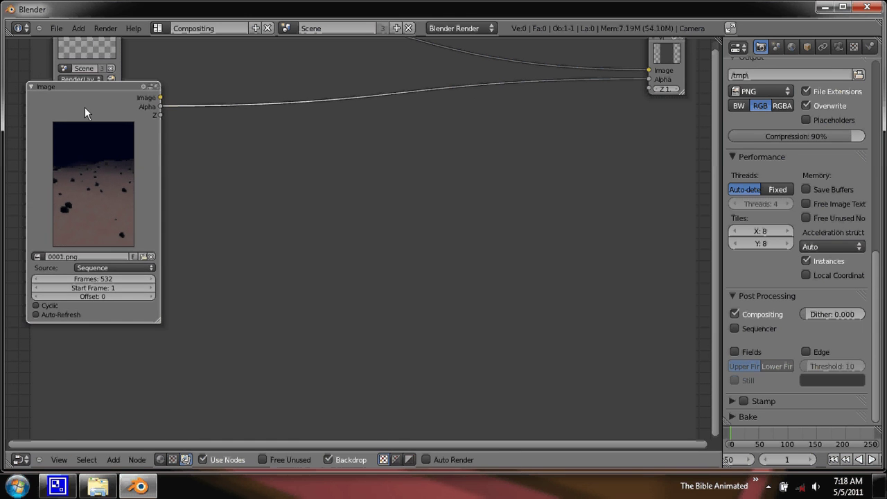
# Duplicate the Image node and load every 04dR PNG frame into the copy
pyautogui.hotkey('shift', 'd')
pyautogui.click(262, 351)
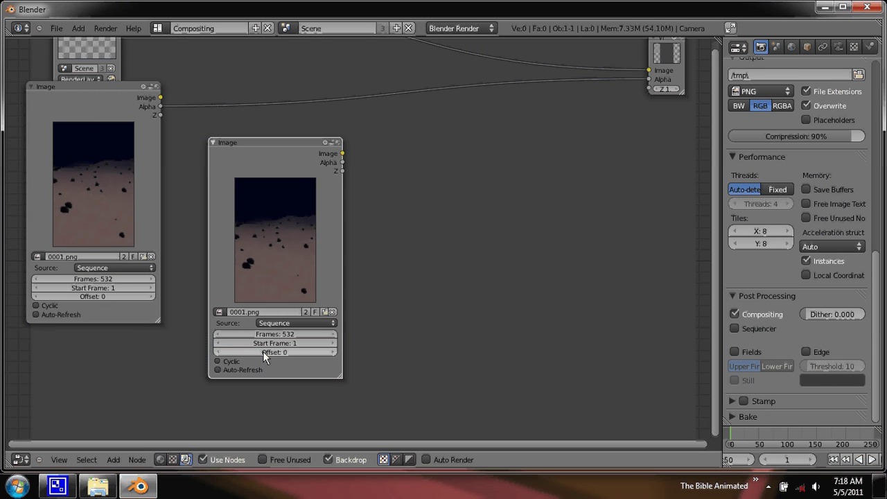
pyautogui.click(219, 312)
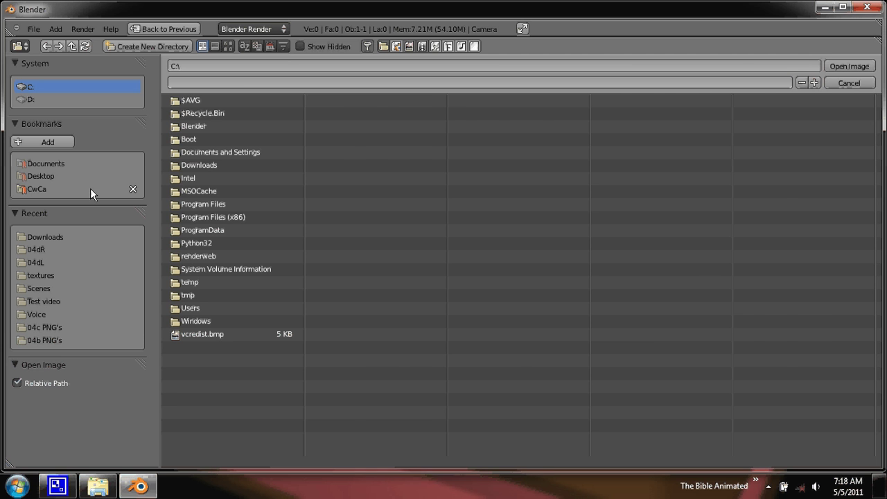
pyautogui.click(41, 250)
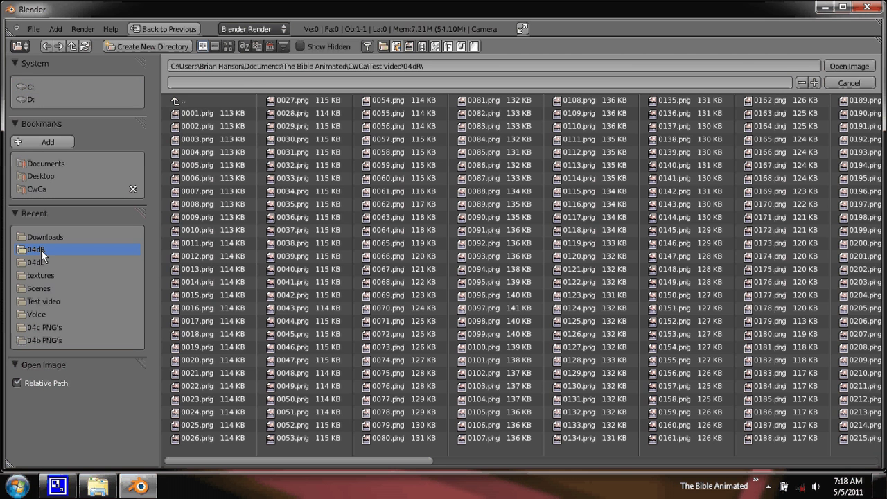
pyautogui.click(190, 112)
pyautogui.press('a')
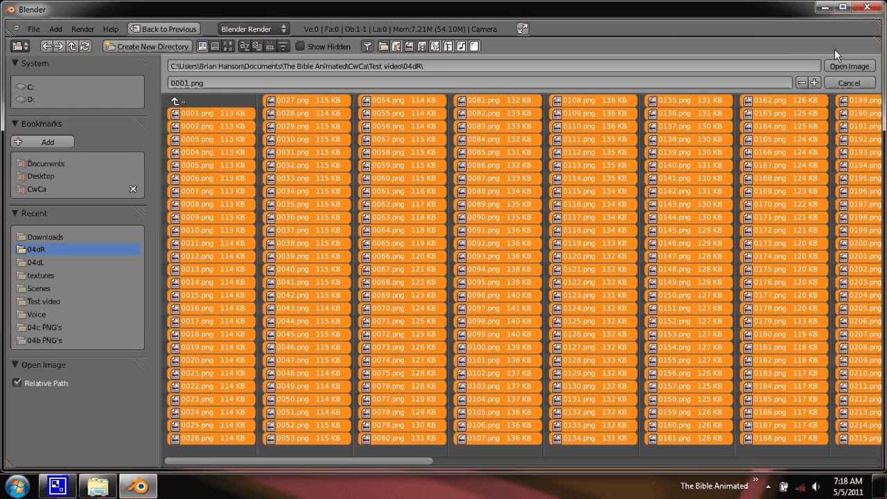
pyautogui.click(850, 66)
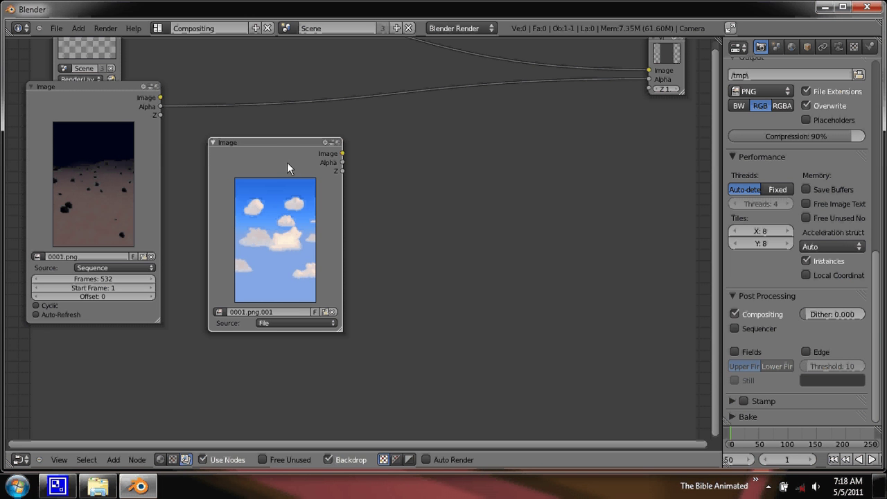
# Set the sky Image node to Sequence and enable Auto-Refresh on both Image nodes
pyautogui.moveTo(285, 152); pyautogui.dragTo(266, 125)
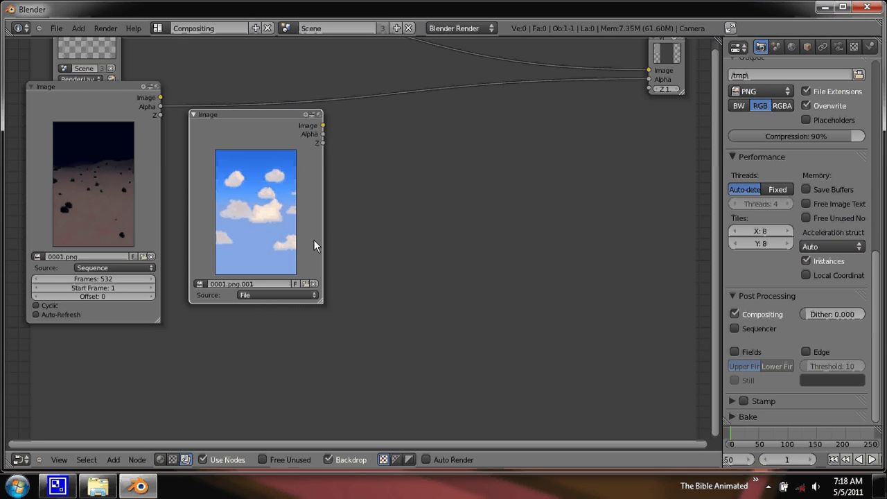
pyautogui.click(262, 294)
pyautogui.click(289, 278)
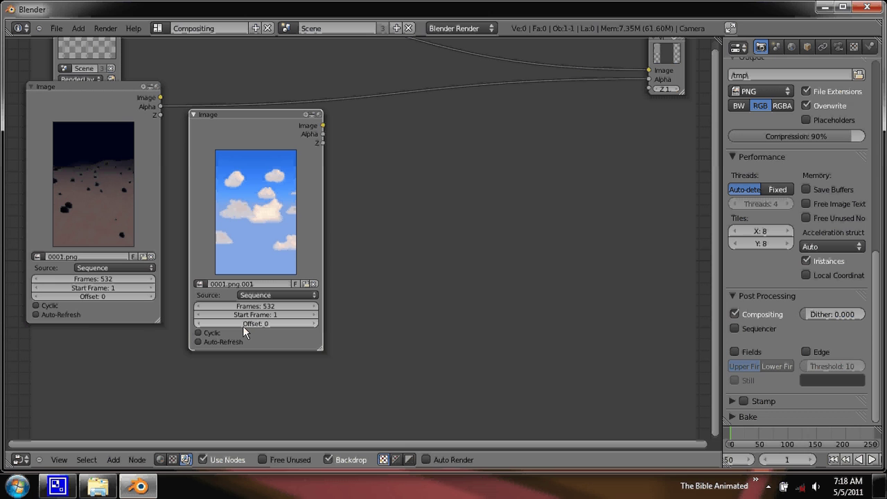
pyautogui.click(198, 341)
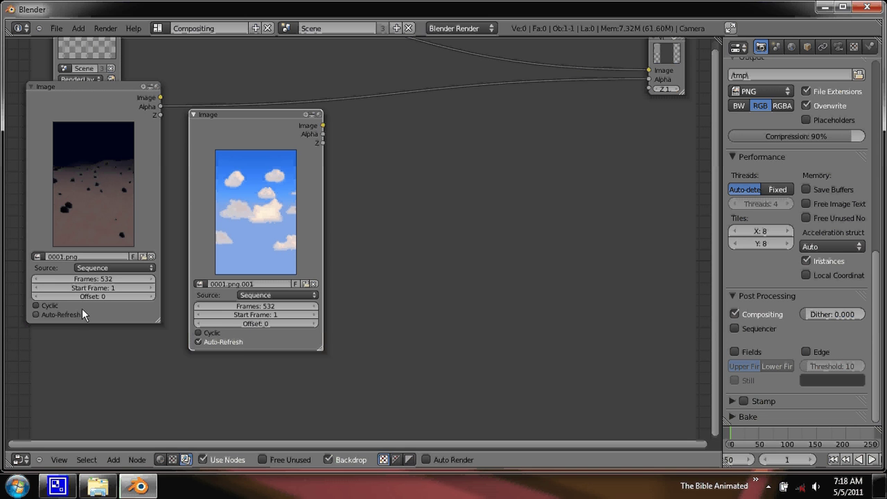
pyautogui.click(42, 314)
# Scrub to frame 76 and link the ground Image output to Composite
pyautogui.moveTo(229, 133); pyautogui.dragTo(212, 148)
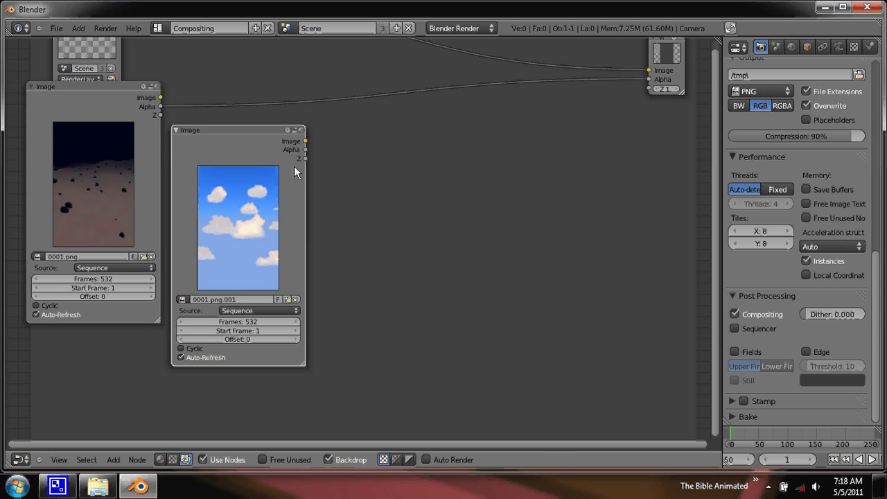
pyautogui.moveTo(753, 427); pyautogui.dragTo(774, 431)
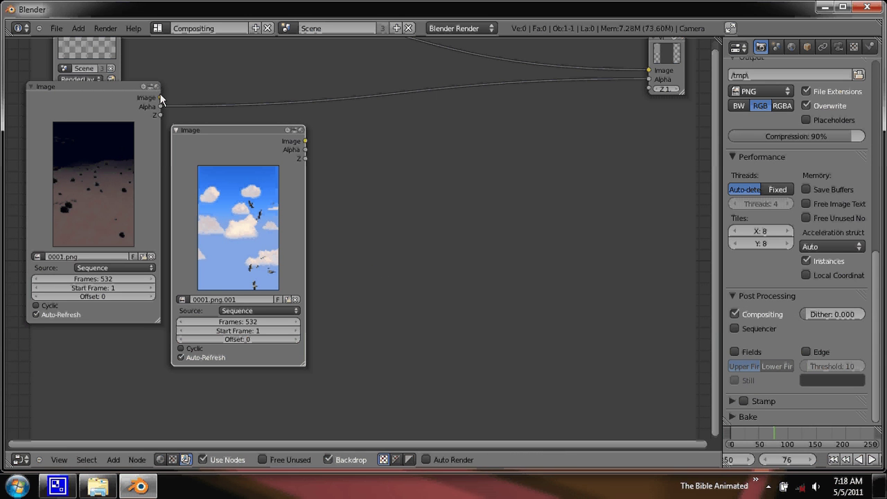
pyautogui.moveTo(160, 97); pyautogui.dragTo(646, 72)
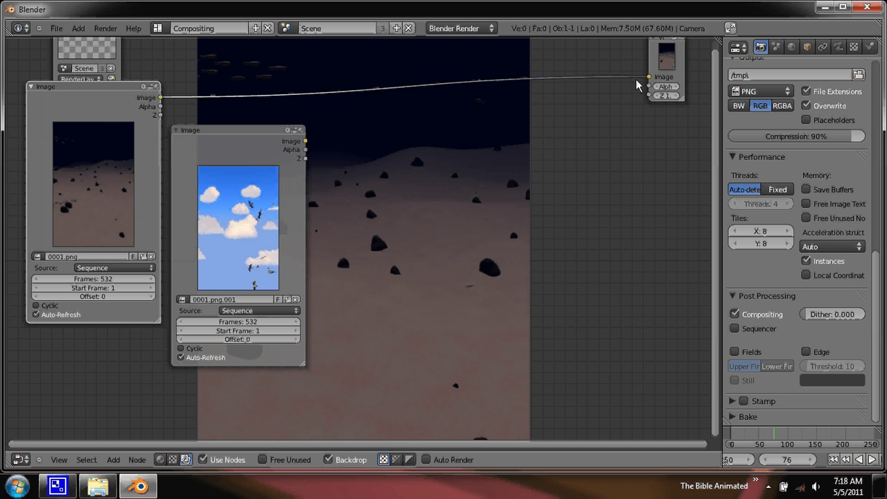
# Move the sky node right, play the animation, and jump to frame 225
pyautogui.moveTo(259, 144); pyautogui.dragTo(664, 169)
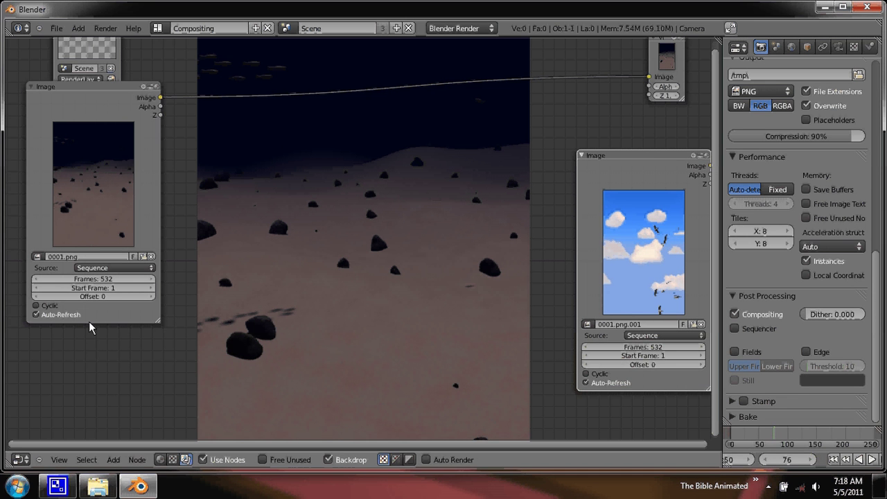
pyautogui.hotkey('alt', 'a')
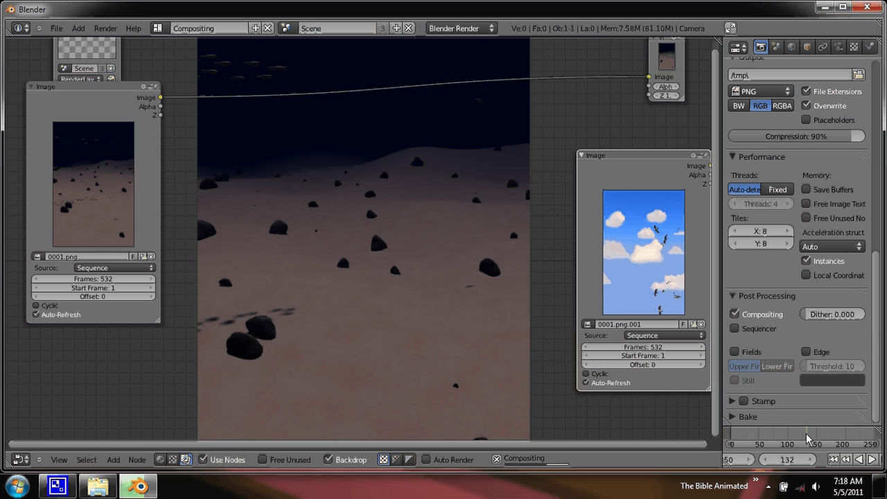
pyautogui.moveTo(852, 434); pyautogui.dragTo(862, 434)
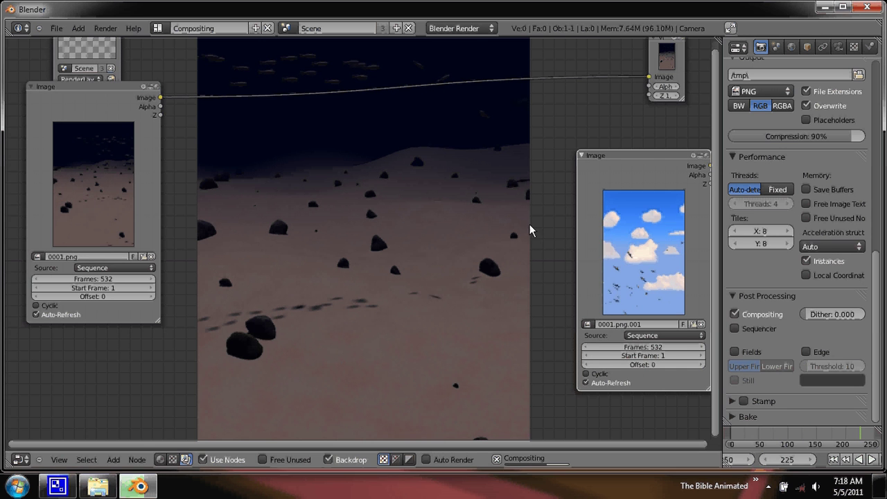
# Shrink the backdrop and shift it right, then set the ground and sky nodes side by side
pyautogui.moveTo(641, 163); pyautogui.dragTo(275, 158)
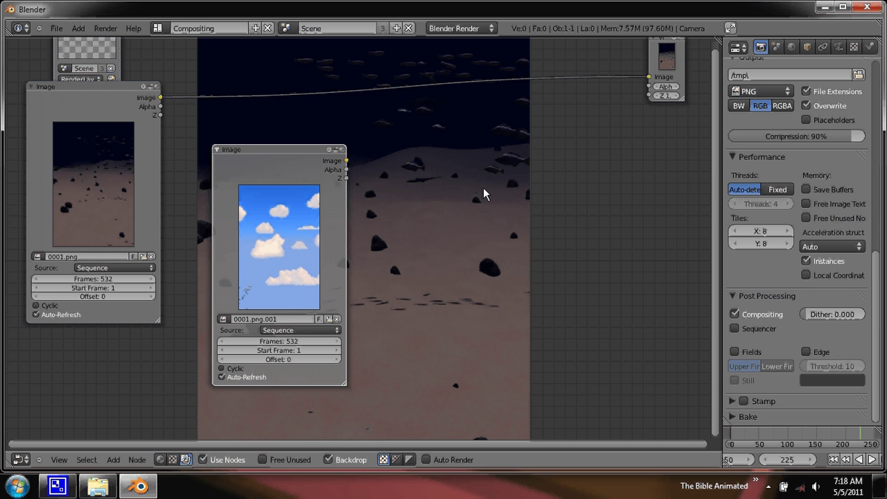
pyautogui.press('v')
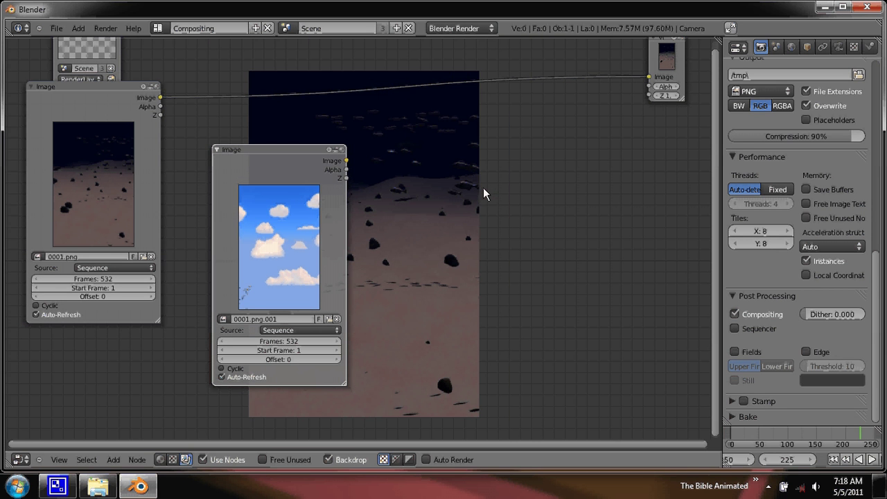
pyautogui.keyDown('alt'); pyautogui.moveTo(426, 209); pyautogui.dragTo(588, 218, button='middle'); pyautogui.keyUp('alt')
pyautogui.moveTo(97, 103); pyautogui.dragTo(94, 142)
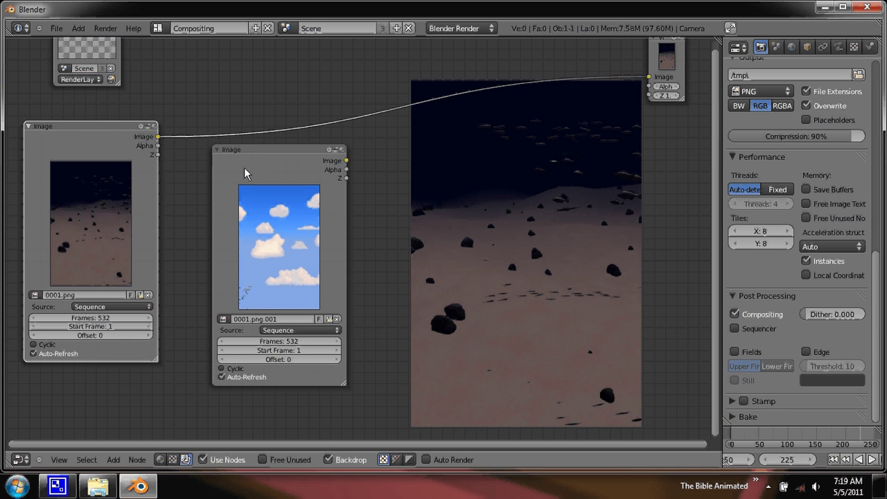
pyautogui.moveTo(244, 167); pyautogui.dragTo(199, 141)
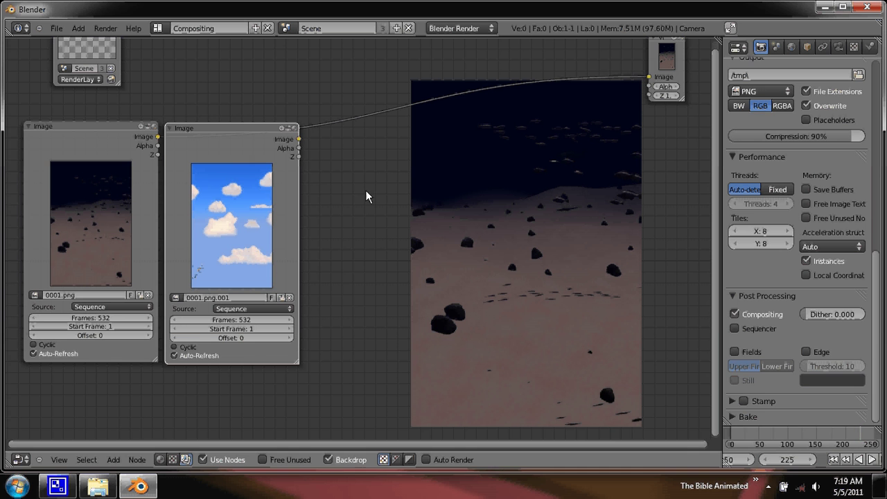
# Duplicate the sky Image node to the right and set the copy's Source to File
pyautogui.hotkey('shift', 'a')
pyautogui.hotkey('shift', 'd')
pyautogui.click(408, 142)
pyautogui.click(429, 311)
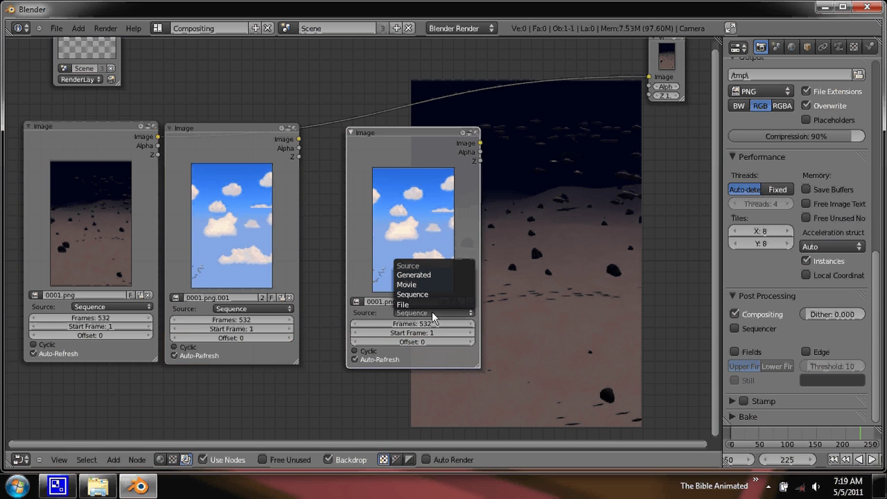
pyautogui.click(427, 304)
# Open the file browser, navigate up to the CwCa folder, and show files as thumbnails
pyautogui.click(356, 302)
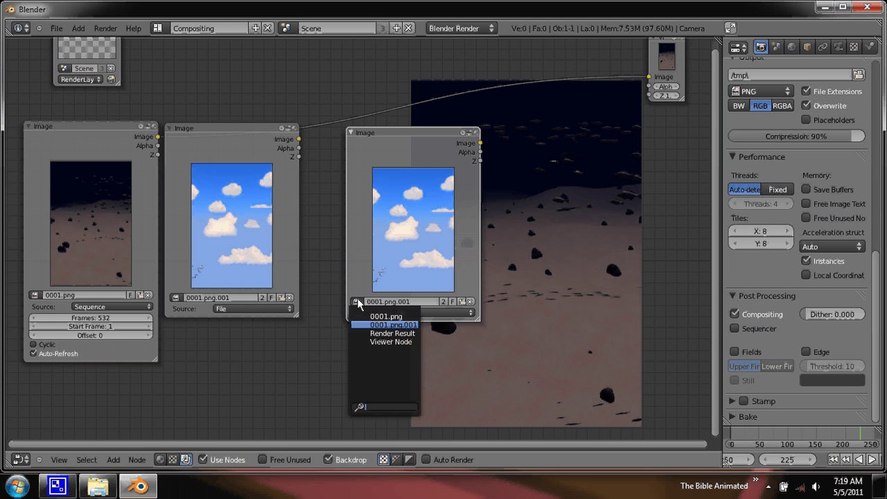
pyautogui.click(462, 301)
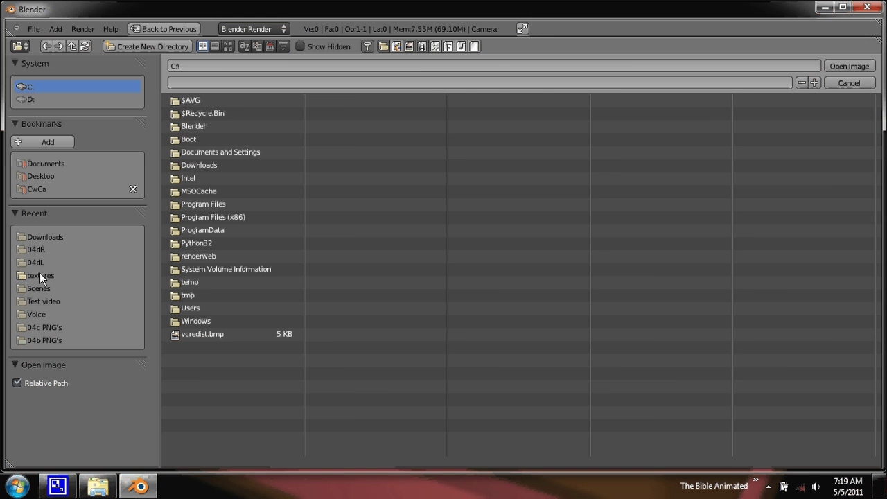
pyautogui.click(34, 250)
pyautogui.click(178, 101)
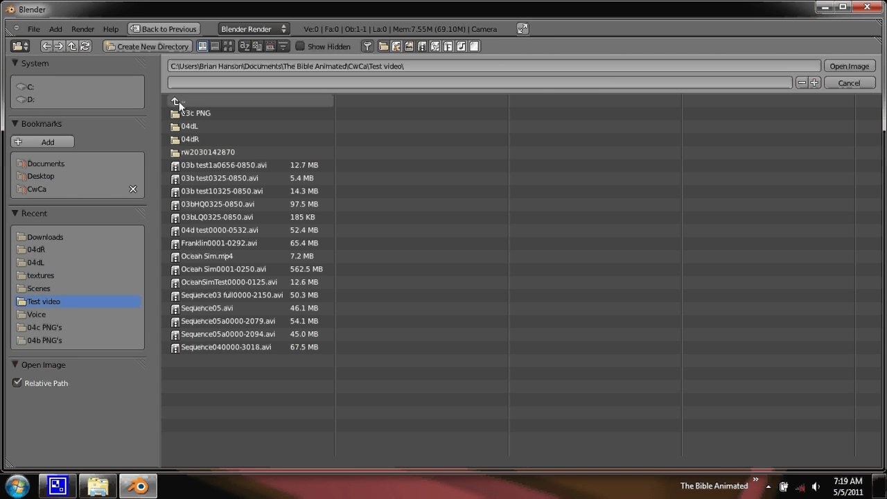
pyautogui.click(178, 101)
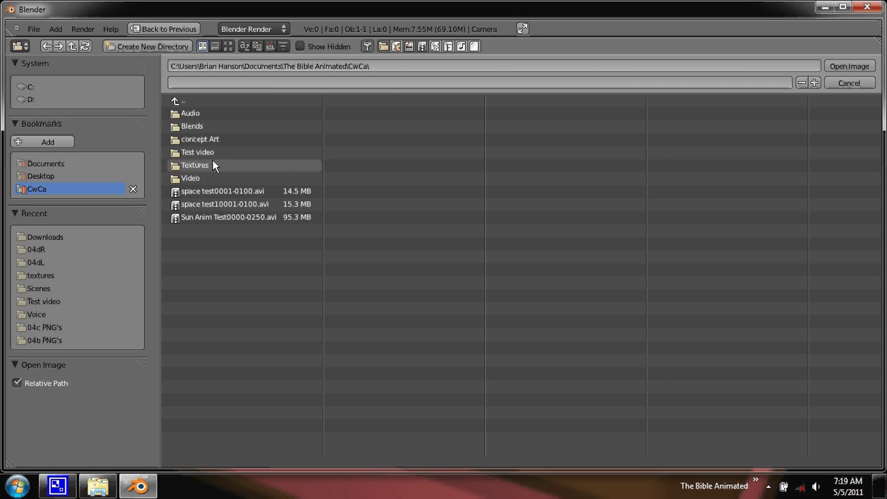
pyautogui.click(212, 161)
pyautogui.click(181, 101)
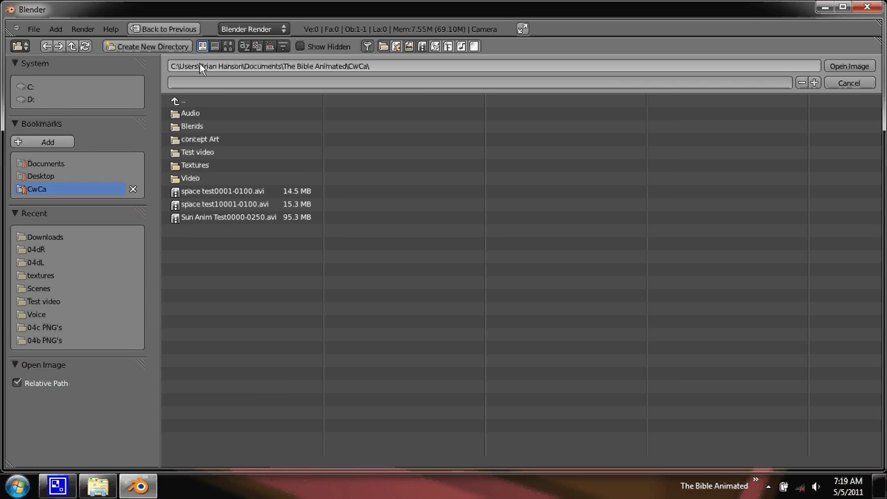
pyautogui.click(228, 46)
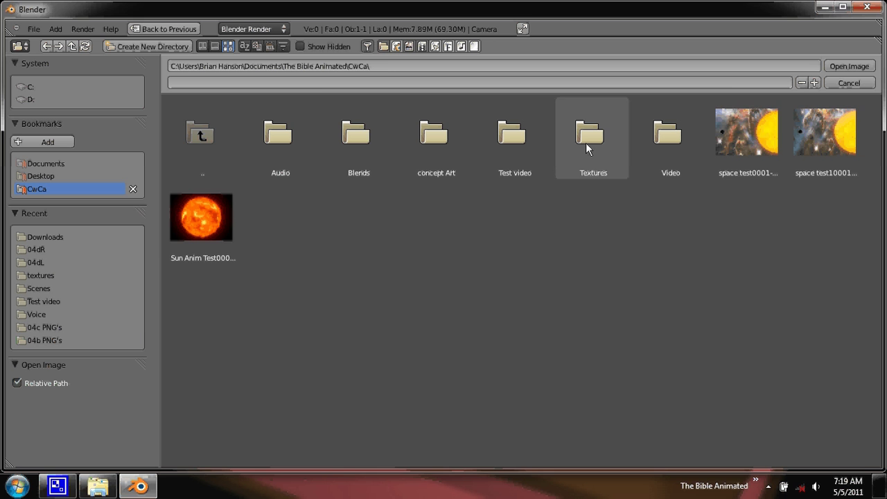
# Load 04b Beam.png from Blends\Scenes into the new node and nudge it down
pyautogui.click(351, 159)
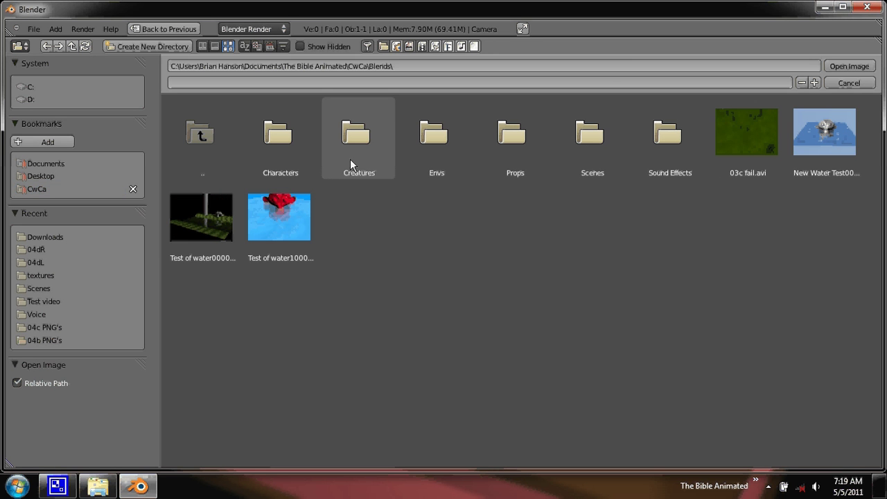
pyautogui.click(577, 146)
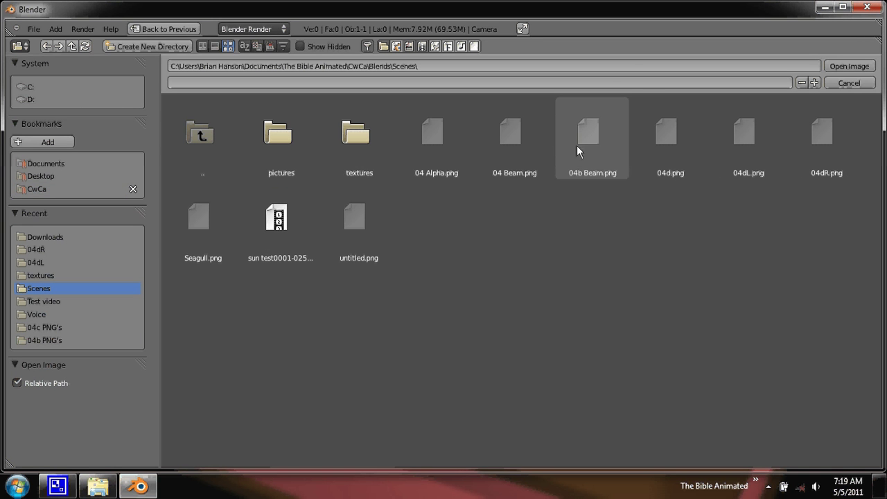
pyautogui.click(578, 140)
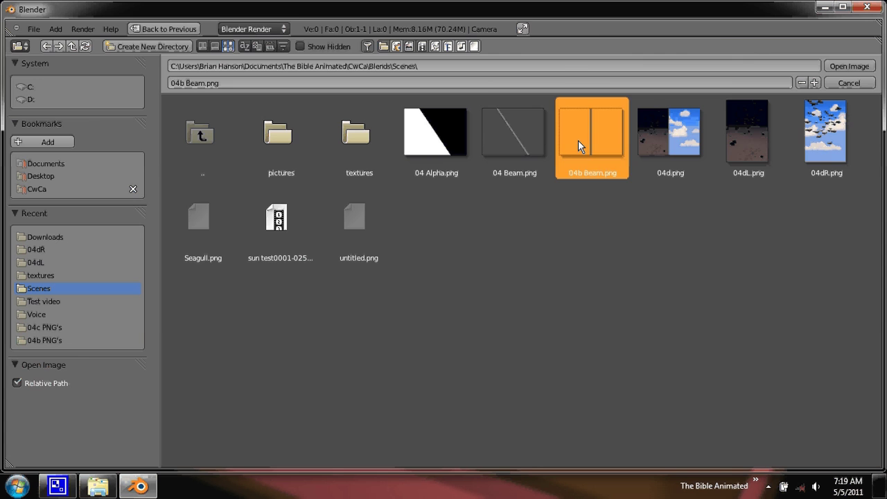
pyautogui.click(851, 68)
pyautogui.moveTo(394, 176); pyautogui.dragTo(385, 202)
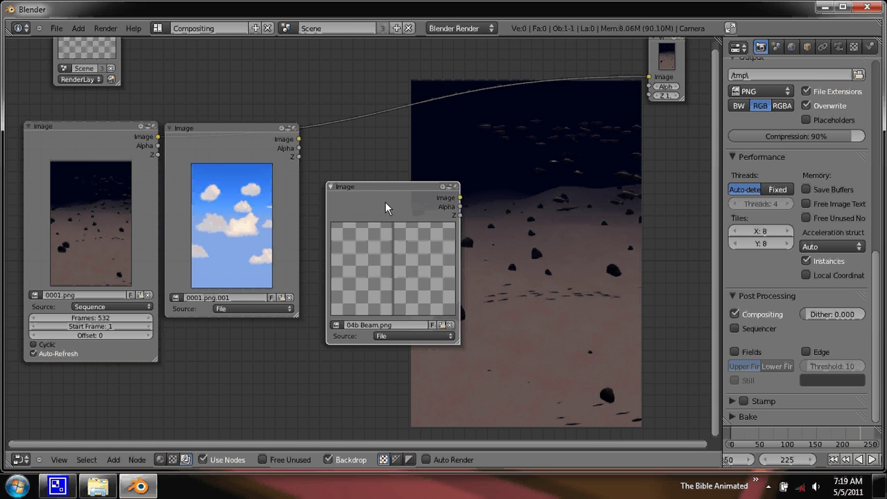
# Add a Scale node beside the beam image and set its X factor to 0.5
pyautogui.hotkey('shift', 'd')
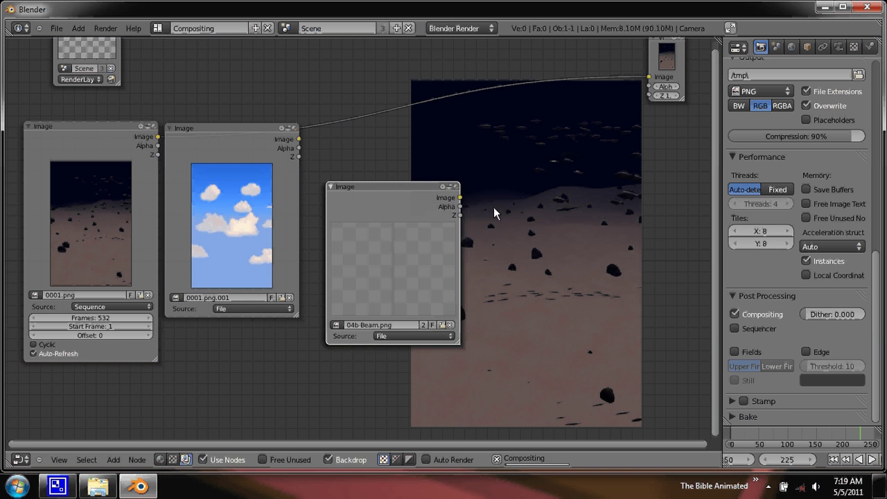
pyautogui.click(611, 207)
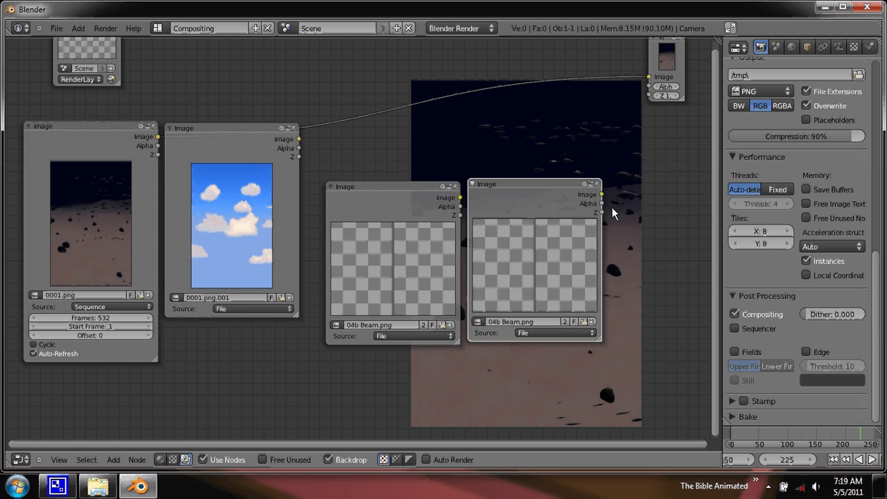
pyautogui.press('x')
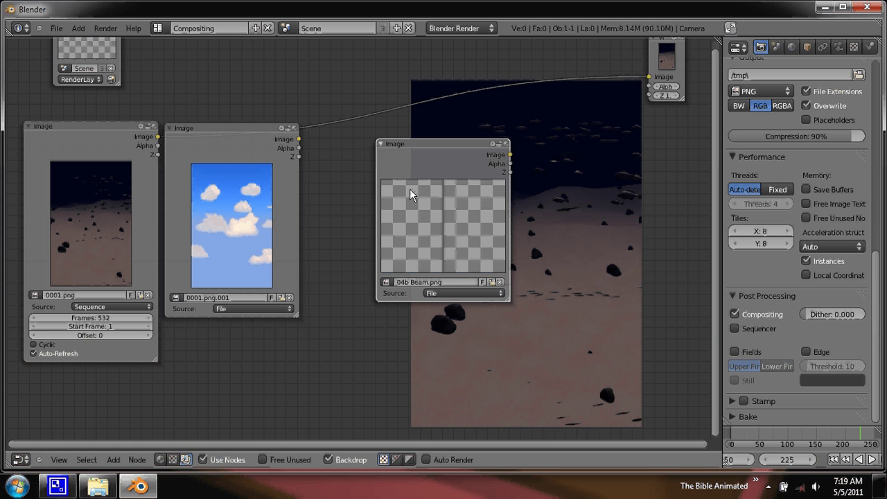
pyautogui.hotkey('shift', 'a')
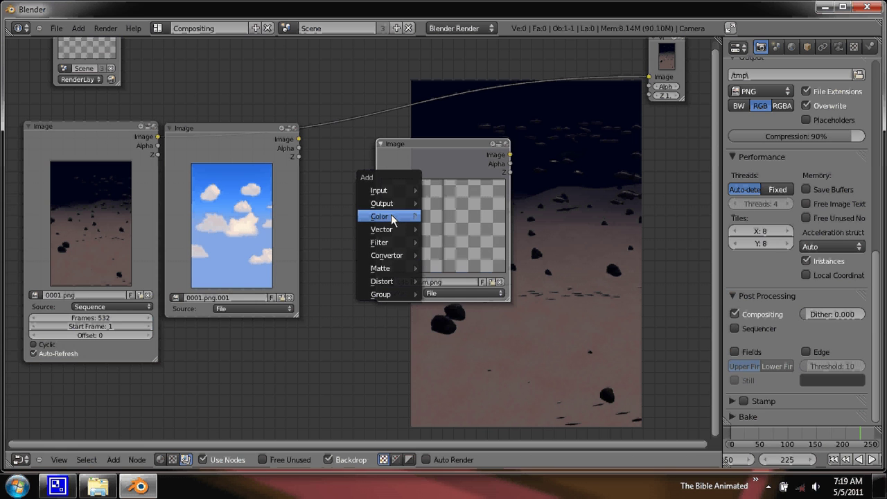
pyautogui.moveTo(393, 195)
pyautogui.moveTo(392, 281)
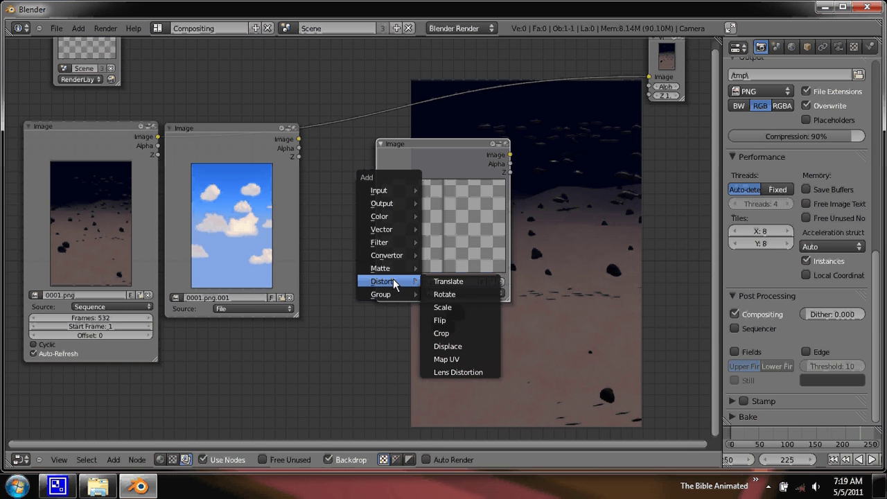
pyautogui.click(467, 307)
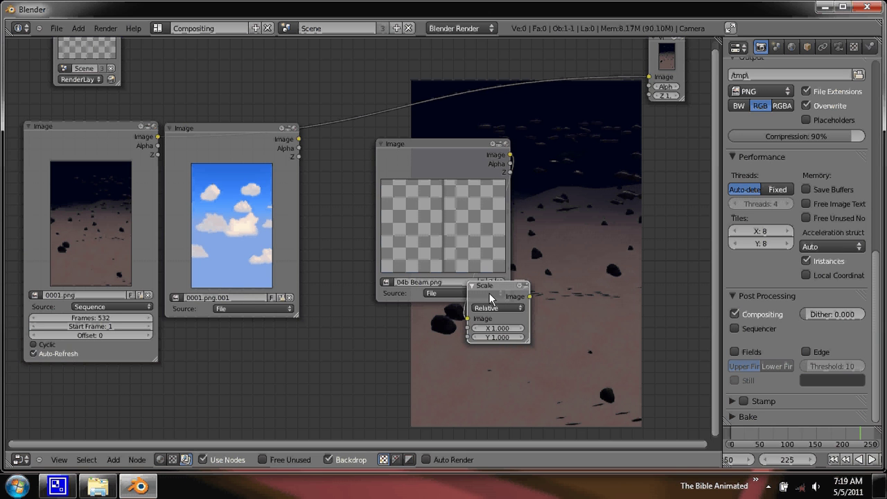
pyautogui.moveTo(497, 328); pyautogui.dragTo(649, 76)
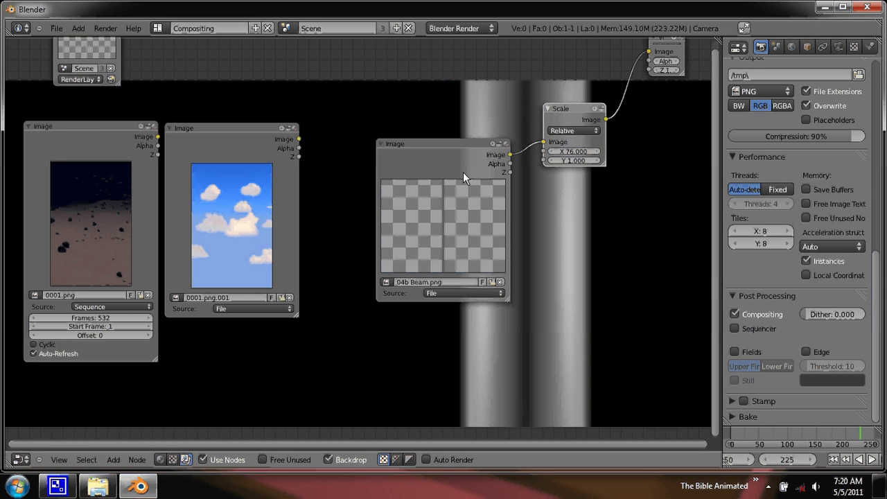
pyautogui.click(575, 151)
pyautogui.write('0.5')
pyautogui.press('Return')
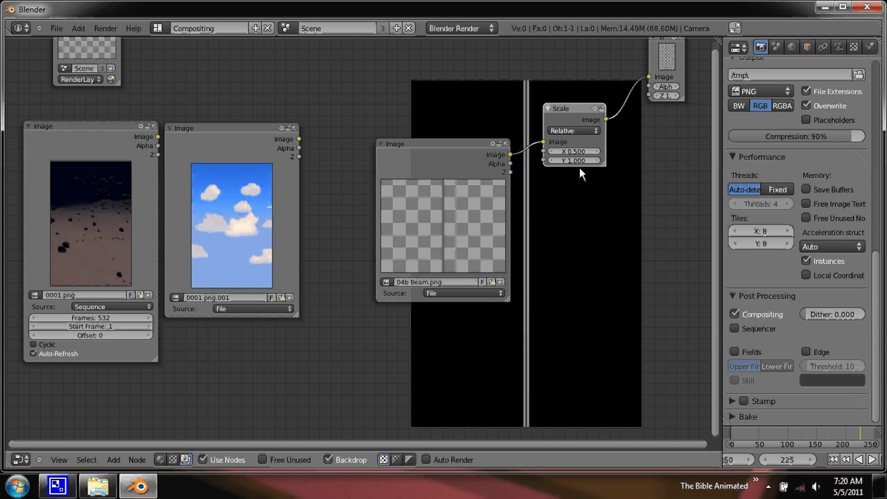
# Collapse the beam Image and Scale nodes, move them lower, and set the cloud image Source to Sequence
pyautogui.moveTo(380, 142); pyautogui.dragTo(352, 169)
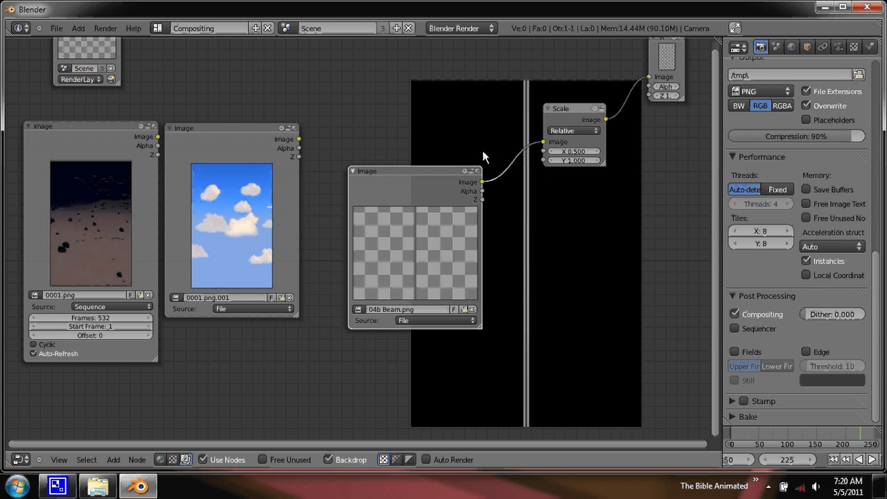
pyautogui.click(352, 171)
pyautogui.click(546, 108)
pyautogui.moveTo(555, 109); pyautogui.dragTo(289, 366)
pyautogui.moveTo(414, 175); pyautogui.dragTo(338, 374)
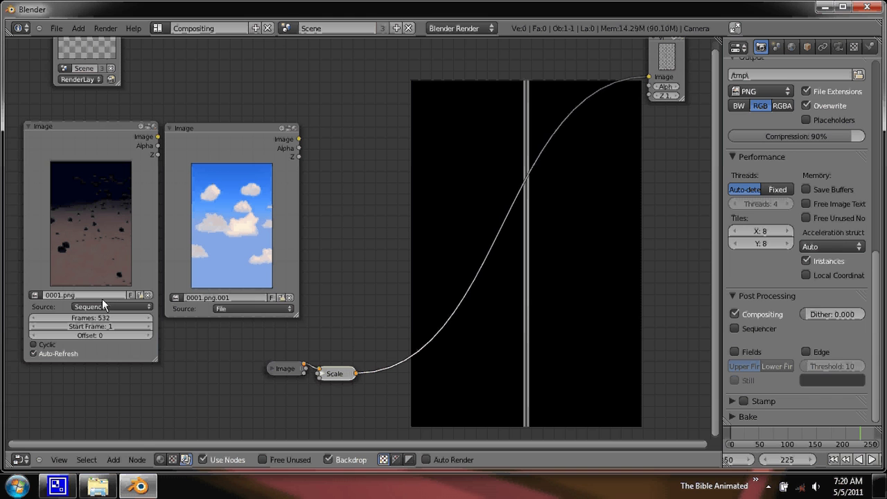
pyautogui.click(244, 305)
pyautogui.click(246, 290)
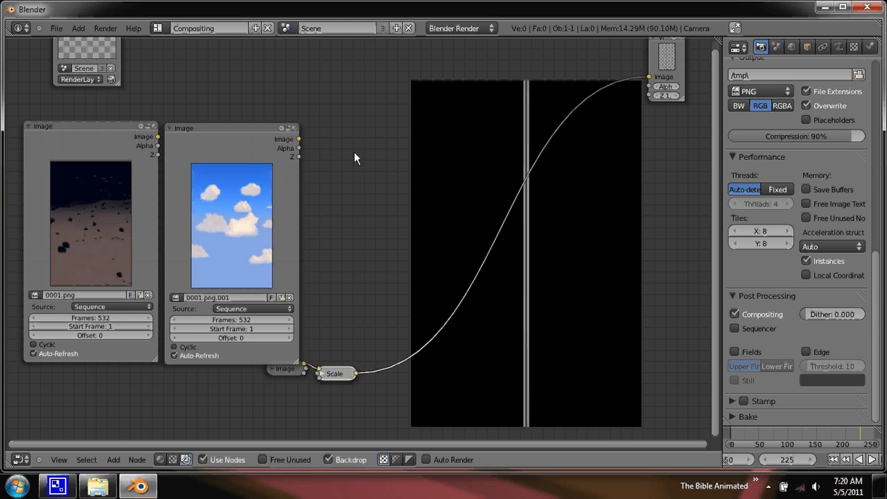
# Add a Mix node with the clouds in its first input and the ground in its second, outputting to the Viewer
pyautogui.moveTo(406, 140); pyautogui.dragTo(412, 212, button='middle')
pyautogui.hotkey('shift', 'a')
pyautogui.moveTo(332, 86)
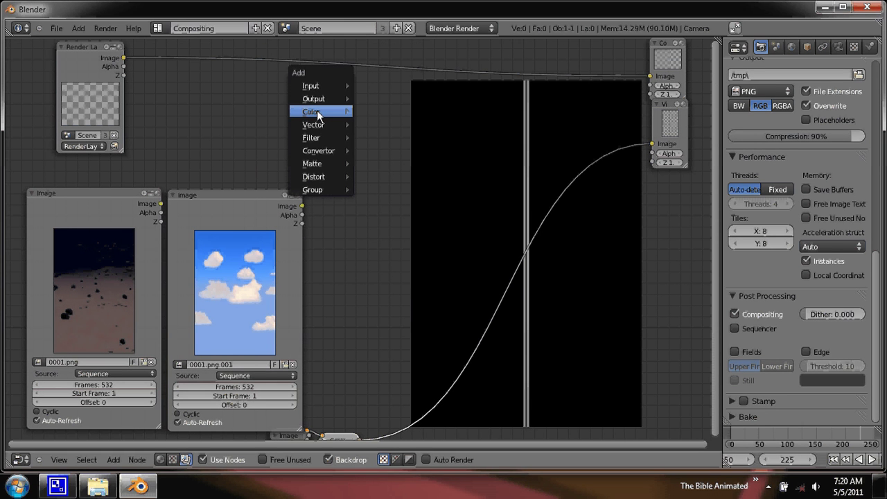
pyautogui.moveTo(322, 112)
pyautogui.click(430, 129)
pyautogui.moveTo(274, 217); pyautogui.dragTo(303, 115)
pyautogui.moveTo(425, 176)
pyautogui.mouseDown()
pyautogui.moveTo(345, 129)
pyautogui.moveTo(423, 176)
pyautogui.mouseUp()
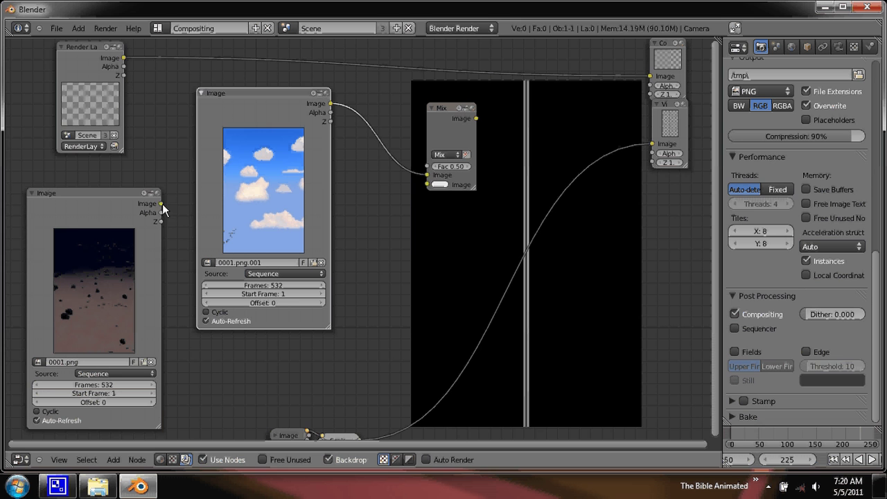
pyautogui.moveTo(160, 203); pyautogui.dragTo(427, 183)
pyautogui.moveTo(475, 119); pyautogui.dragTo(651, 143)
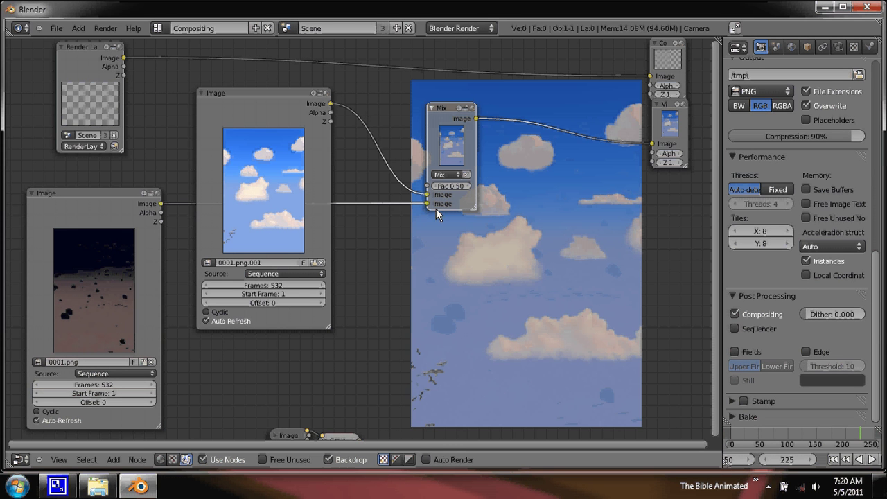
# Set the Mix factor to 1 and move the cloud image node to the far left
pyautogui.click(452, 186)
pyautogui.write('1')
pyautogui.press('Return')
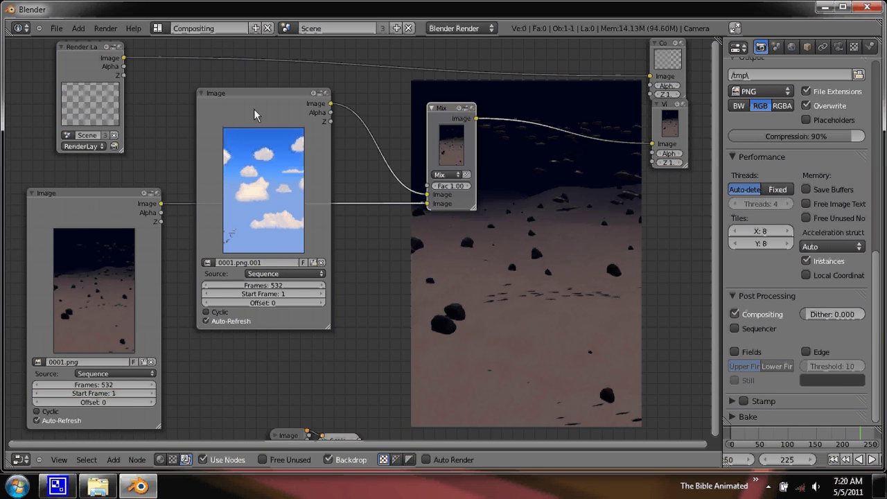
pyautogui.moveTo(253, 109); pyautogui.dragTo(52, 103)
# Add a Translate node at X 256 between the cloud sequence and the Mix's first input
pyautogui.hotkey('shift', 'a')
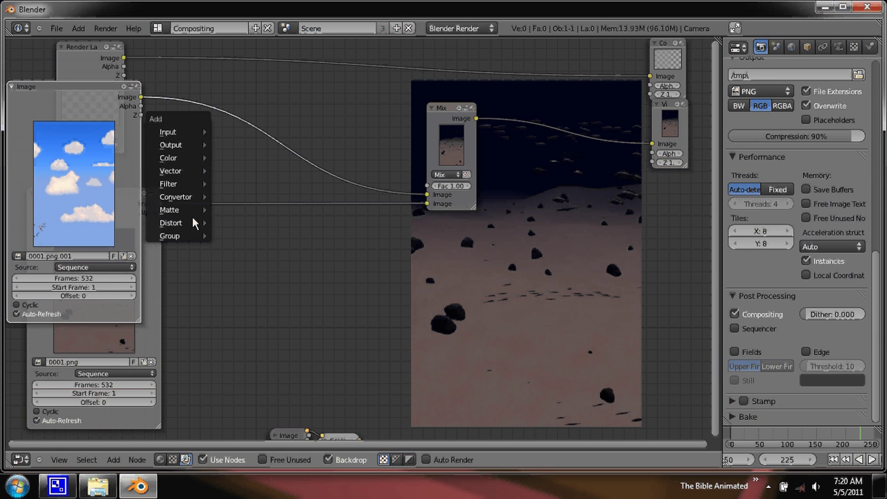
pyautogui.moveTo(193, 223)
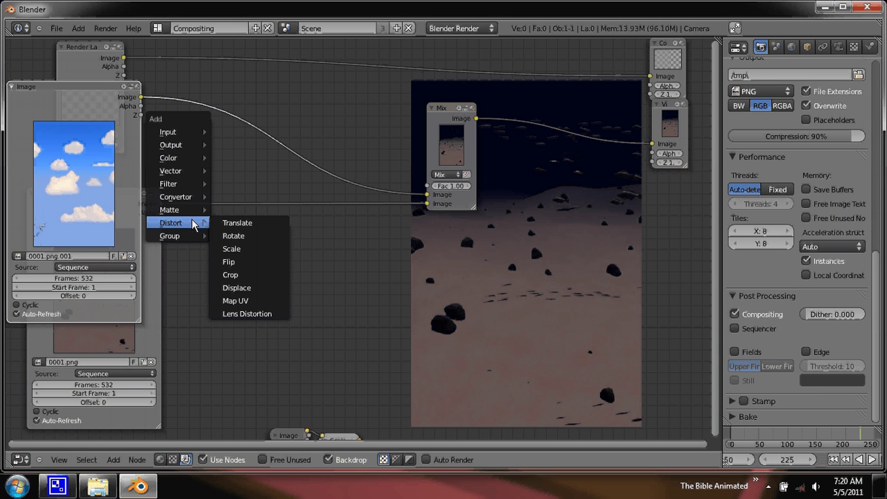
pyautogui.click(237, 222)
pyautogui.moveTo(250, 214); pyautogui.dragTo(219, 103)
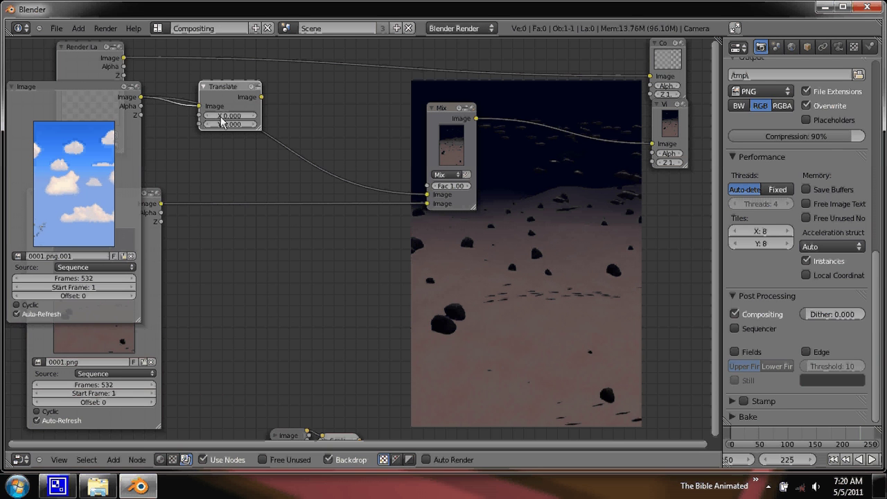
pyautogui.click(223, 116)
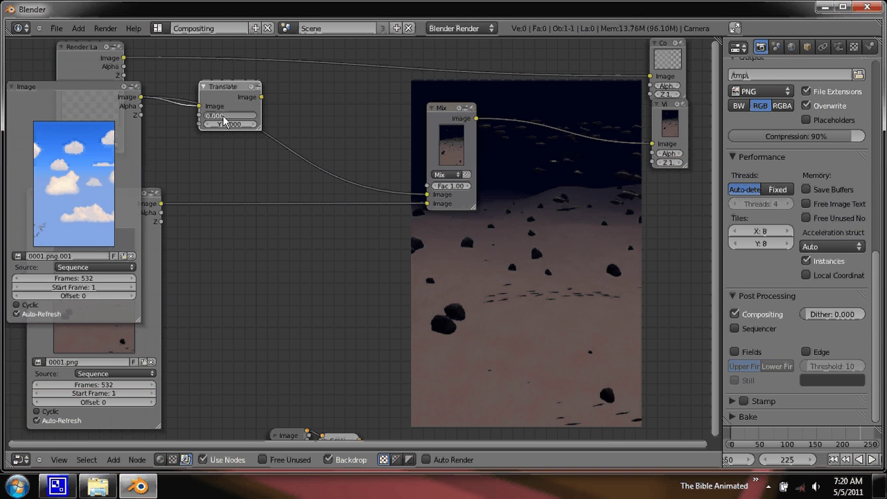
pyautogui.click(304, 124)
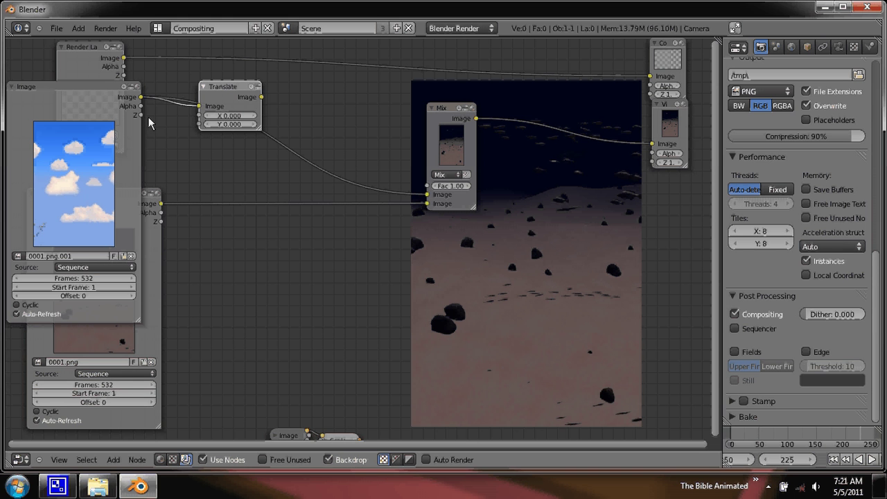
pyautogui.click(229, 116)
pyautogui.write('256')
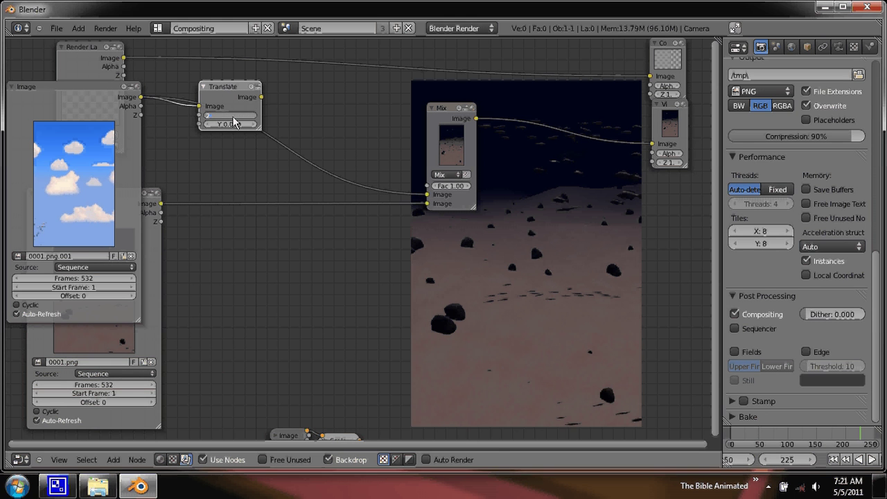
pyautogui.press('Return')
pyautogui.moveTo(262, 96); pyautogui.dragTo(426, 194)
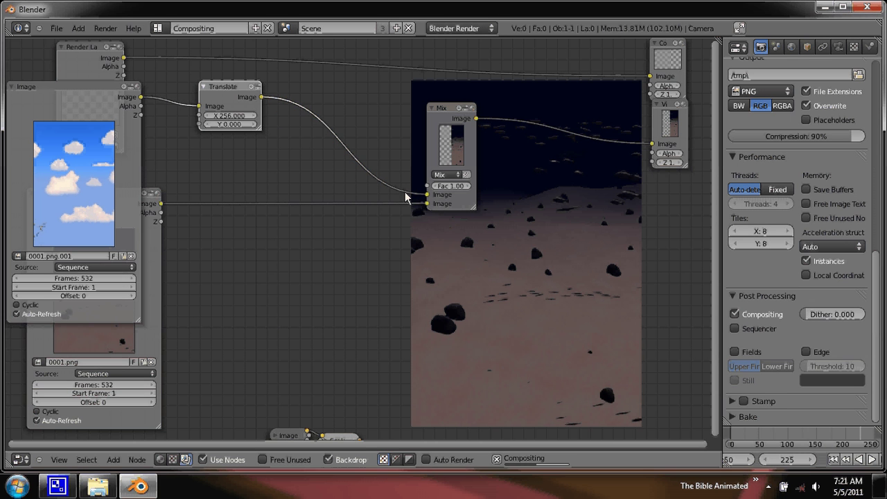
# Duplicate the Translate node and route the ground sequence through it into the Mix's second input
pyautogui.click(228, 87)
pyautogui.hotkey('shift', 'd')
pyautogui.click(252, 218)
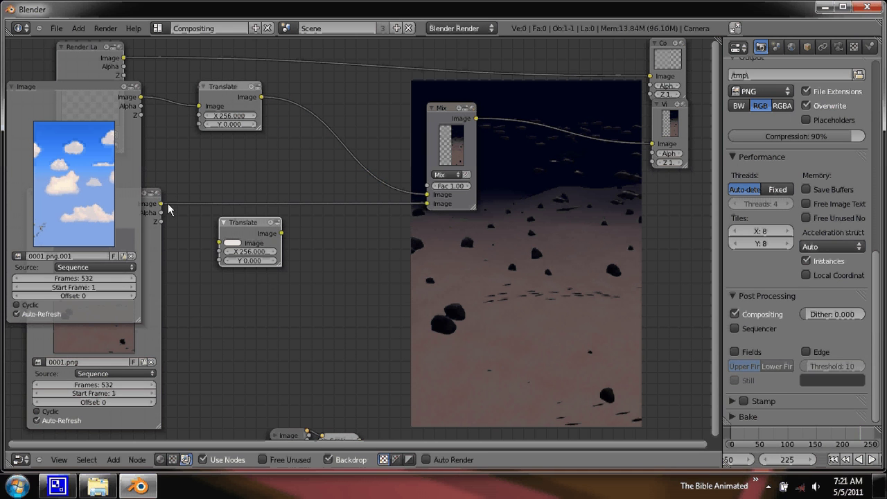
pyautogui.moveTo(160, 204); pyautogui.dragTo(219, 242)
pyautogui.moveTo(282, 232); pyautogui.dragTo(427, 203)
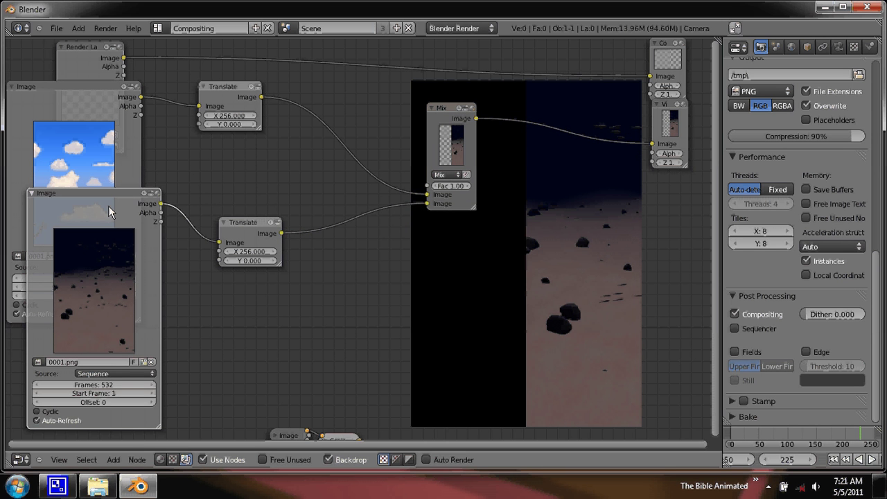
# Set the ground Translate node's X offset to -256
pyautogui.moveTo(67, 235); pyautogui.dragTo(92, 229)
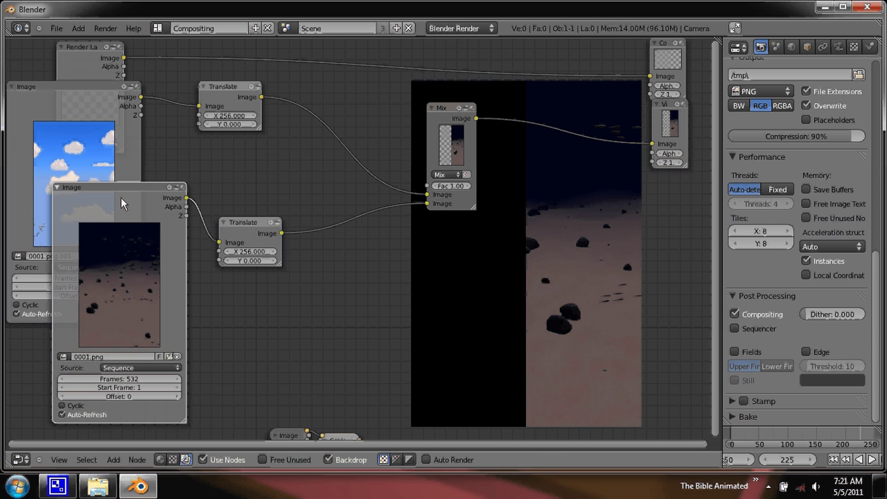
pyautogui.click(246, 254)
pyautogui.write('256')
pyautogui.press('Return')
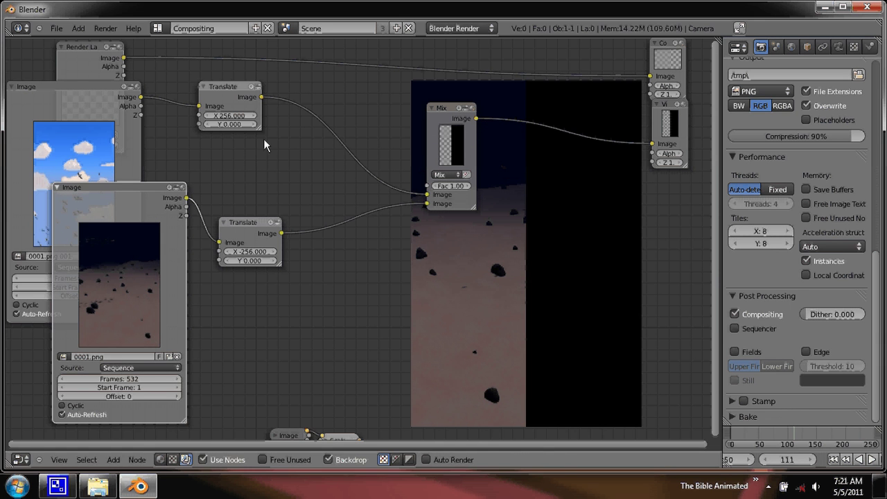
pyautogui.moveTo(117, 206); pyautogui.dragTo(100, 198)
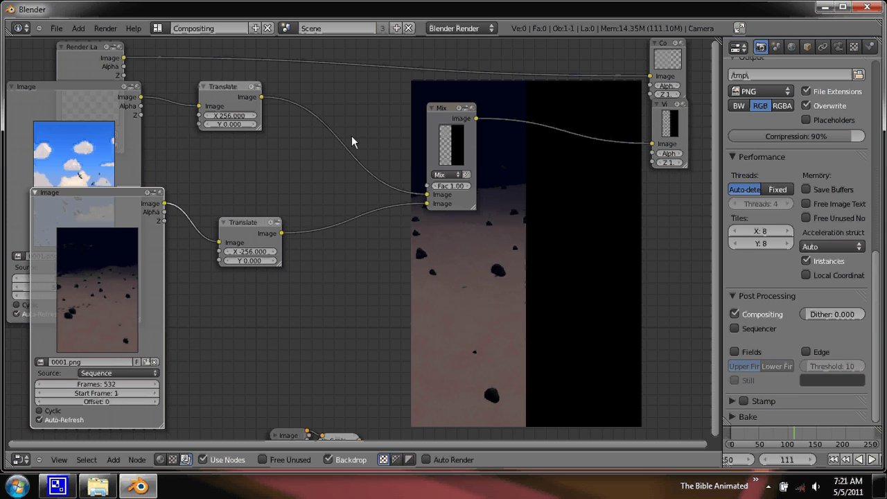
# Enable the Mix node's alpha toggle and render the current frame
pyautogui.click(465, 174)
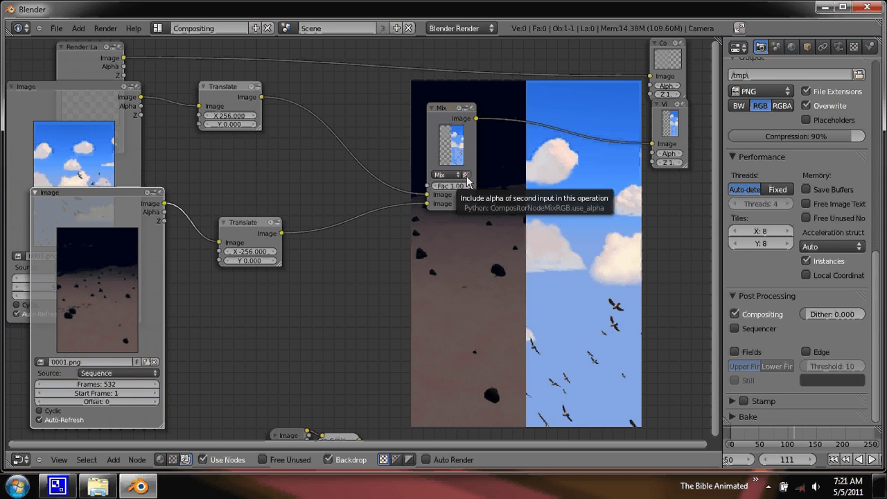
pyautogui.click(466, 175)
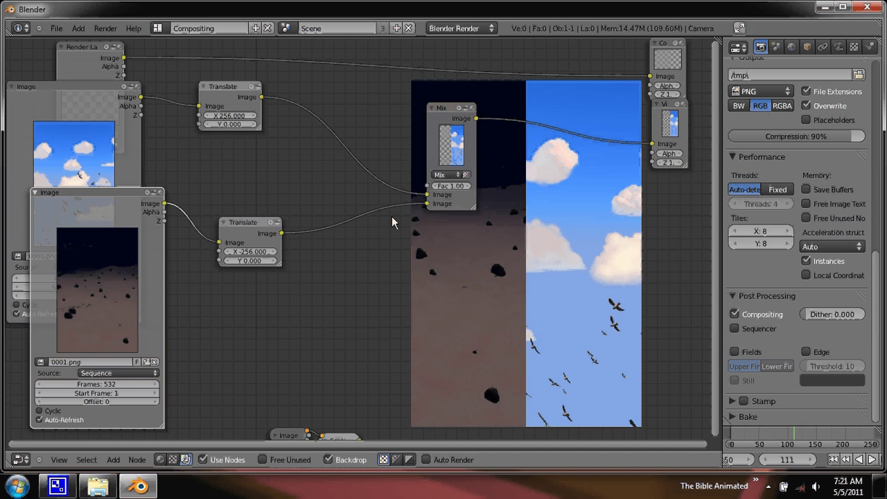
pyautogui.press('F12')
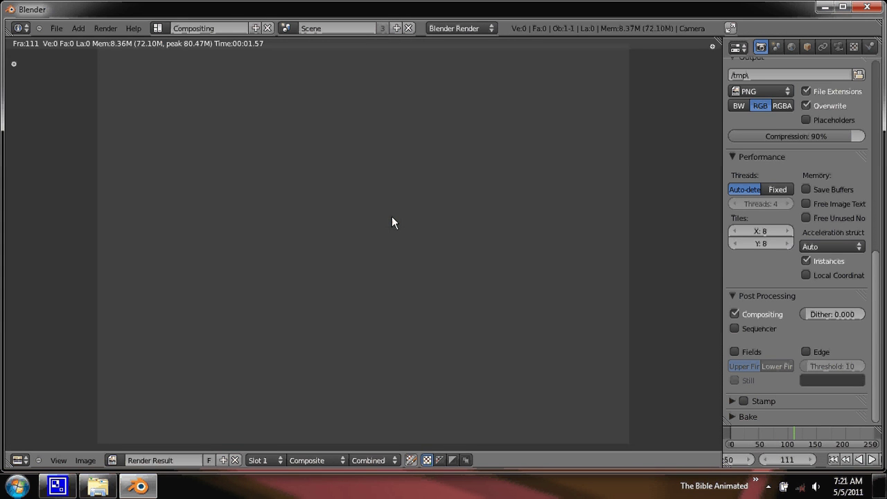
# Check the render, then link the Mix output to the Composite node and render again
pyautogui.scroll(-1, 447, 232)
pyautogui.scroll(1, 447, 231)
pyautogui.scroll(-1, 446, 231)
pyautogui.press('Escape')
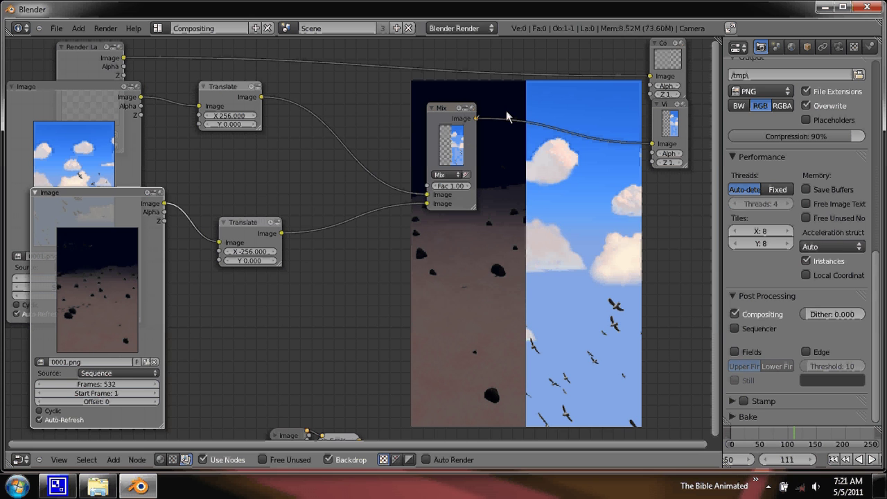
pyautogui.moveTo(476, 118); pyautogui.dragTo(650, 76)
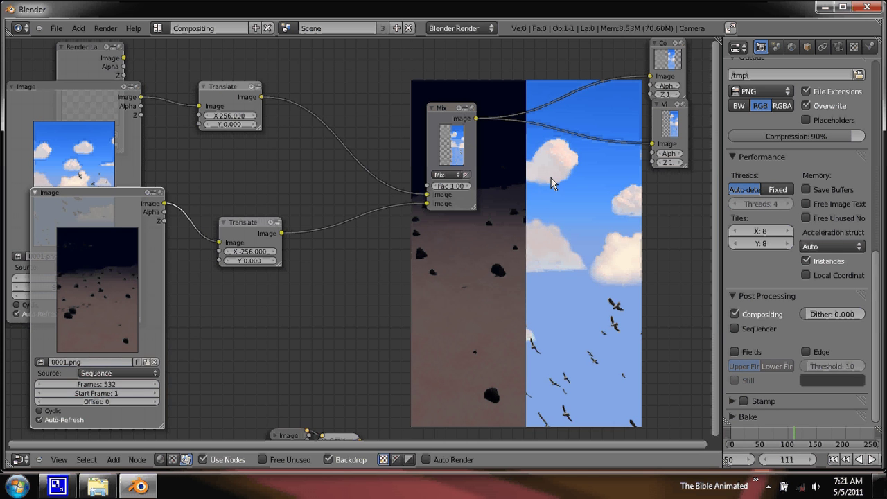
pyautogui.press('F12')
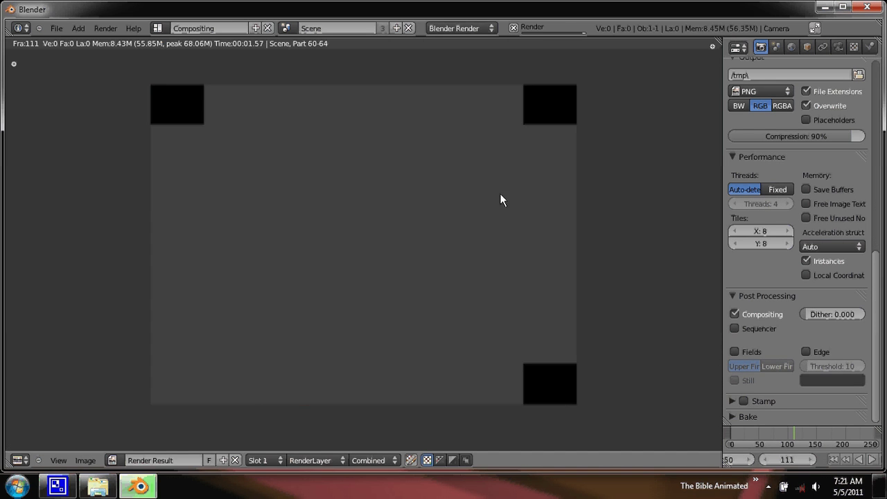
# Inspect the new render, then move the Render Layers node to the top-left of the tree
pyautogui.scroll(2, 438, 271)
pyautogui.scroll(-2, 439, 271)
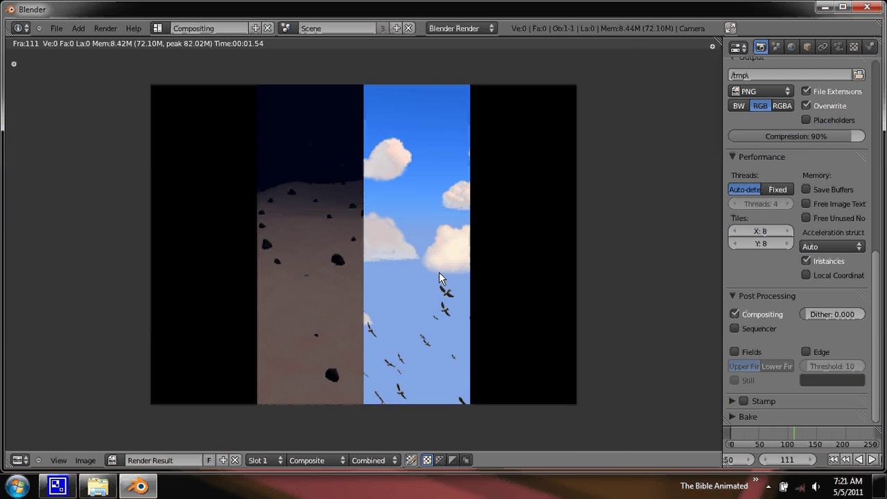
pyautogui.scroll(1, 438, 272)
pyautogui.scroll(1, 438, 271)
pyautogui.scroll(-2, 439, 272)
pyautogui.press('Escape')
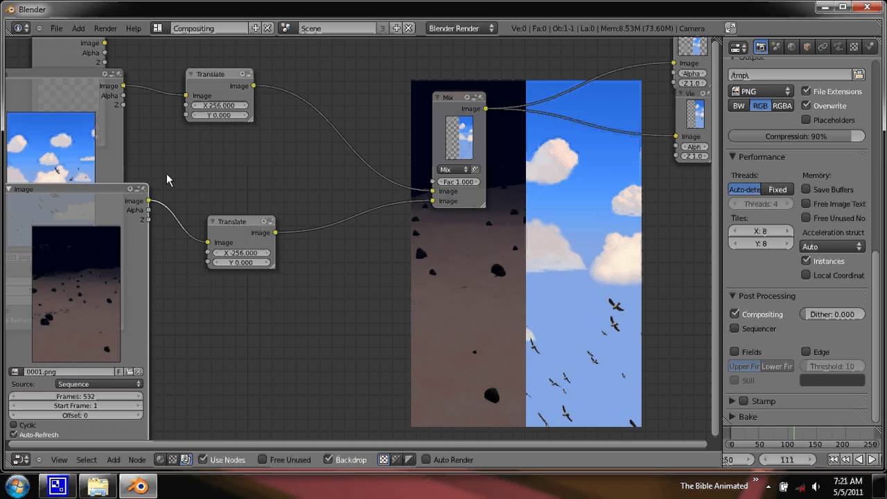
pyautogui.moveTo(166, 173); pyautogui.dragTo(199, 196, button='middle')
pyautogui.moveTo(134, 100); pyautogui.dragTo(87, 59)
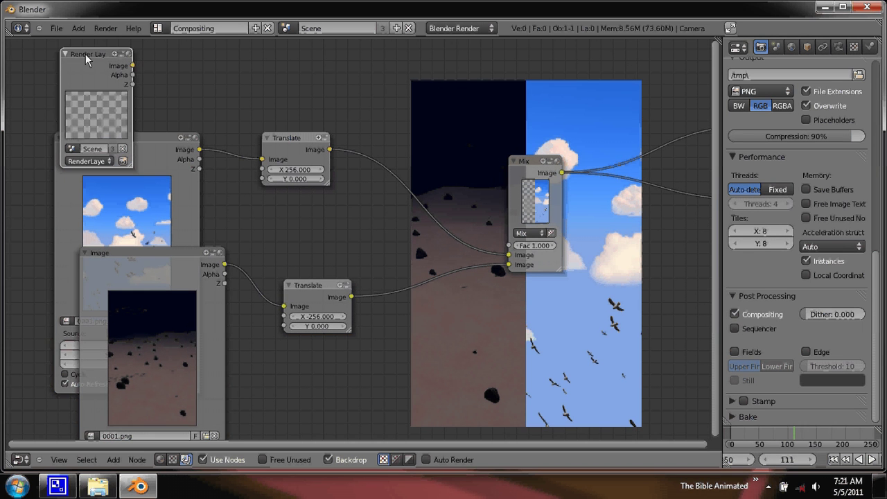
# Add an AlphaOver node taking Render Layers and the upper Translate, and feed it into Mix's first Image input
pyautogui.hotkey('shift', 'a')
pyautogui.hotkey('shift', 'a')
pyautogui.moveTo(99, 68)
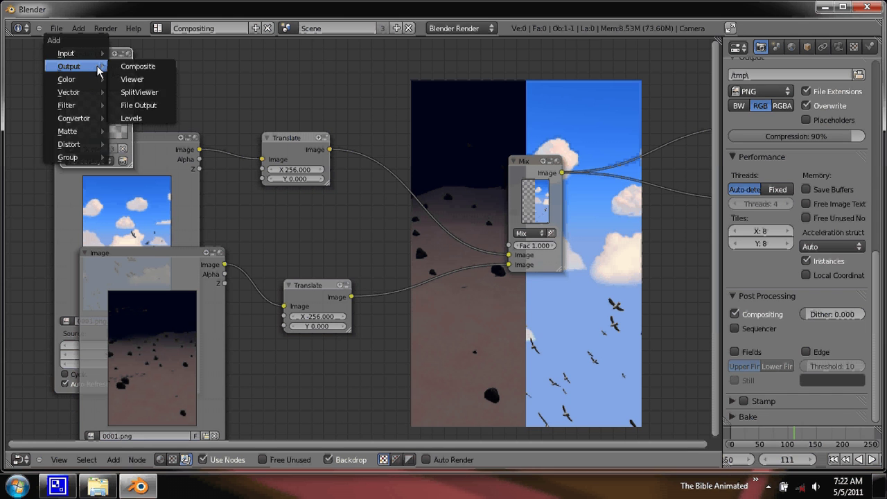
pyautogui.moveTo(83, 79)
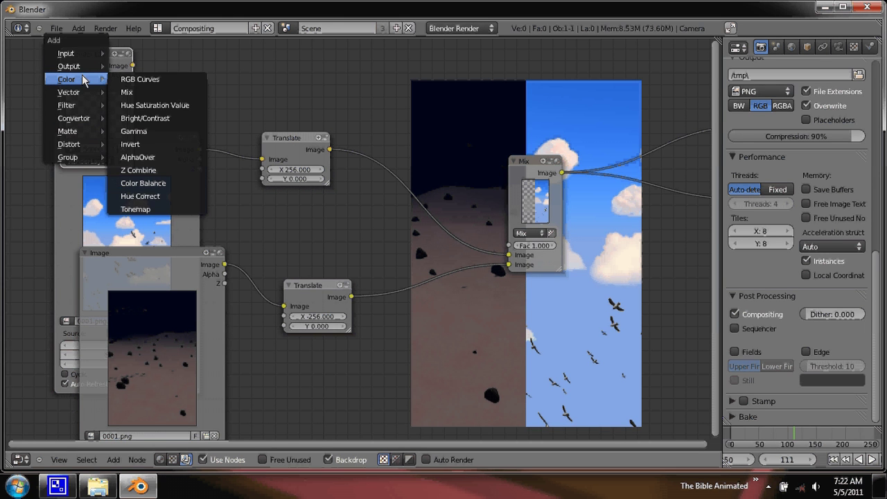
pyautogui.click(138, 156)
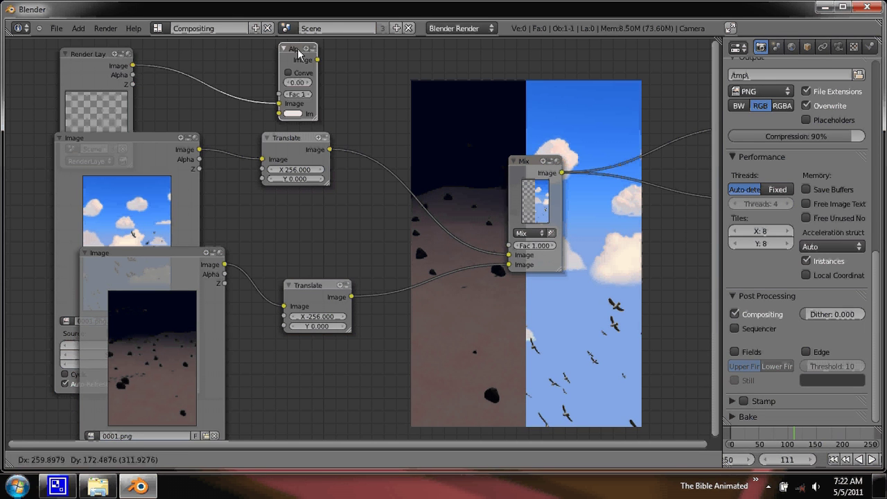
pyautogui.click(321, 51)
pyautogui.moveTo(284, 145); pyautogui.dragTo(302, 110)
pyautogui.click(230, 139)
pyautogui.moveTo(340, 59); pyautogui.dragTo(484, 251)
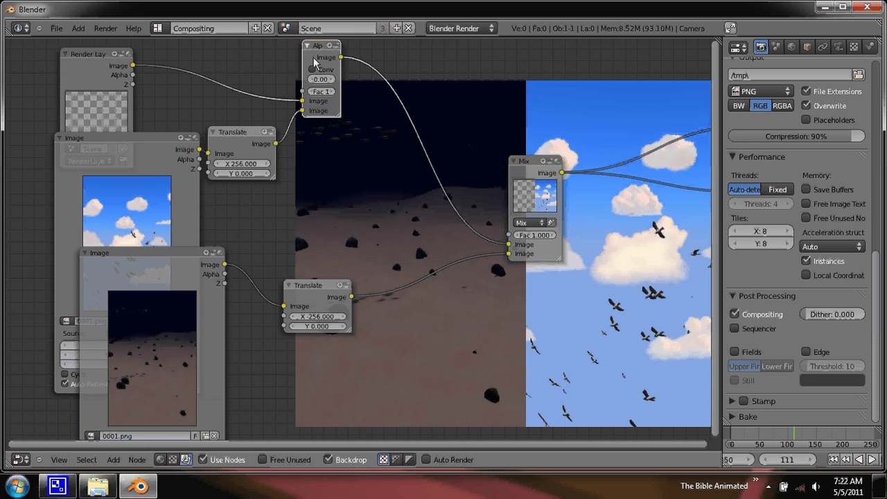
pyautogui.moveTo(522, 280); pyautogui.dragTo(421, 274, button='middle')
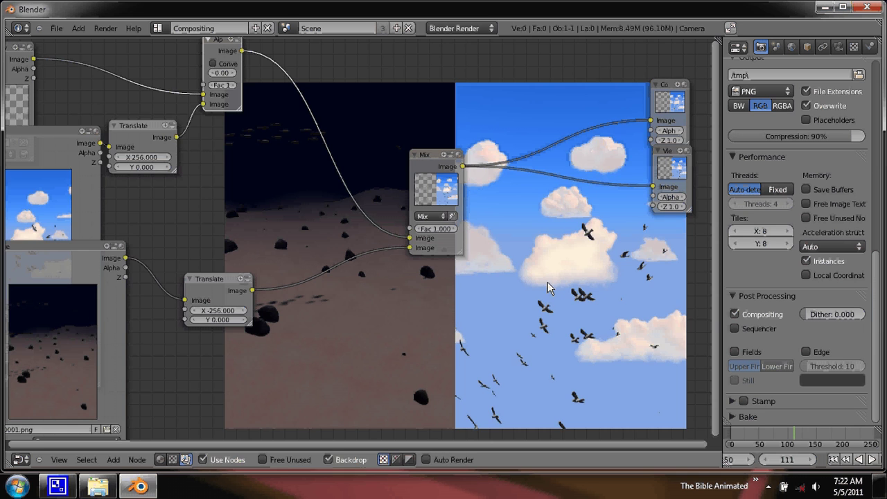
# Render a test frame, then stack both Image sequence nodes at the top-left
pyautogui.press('F12')
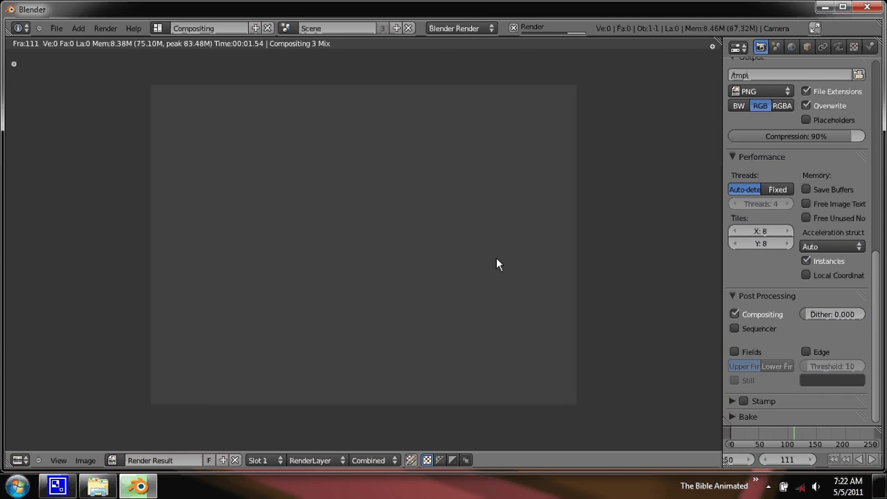
pyautogui.press('Escape')
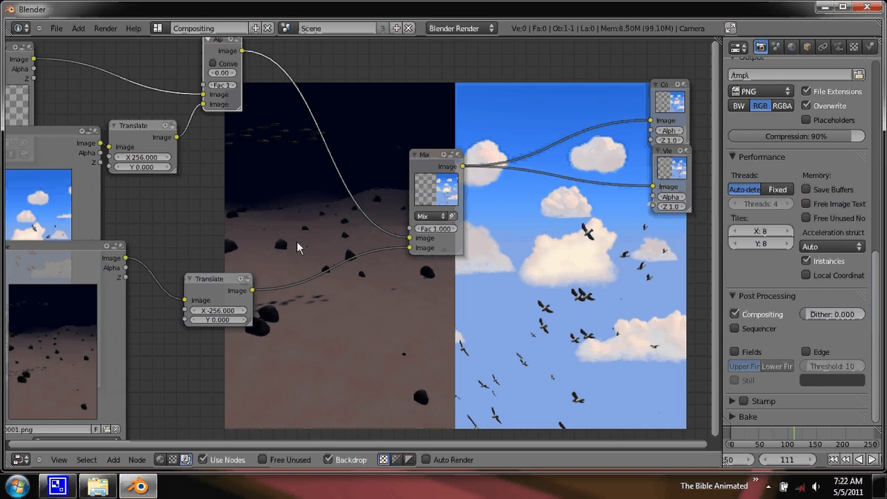
pyautogui.press('Home')
pyautogui.press('Home')
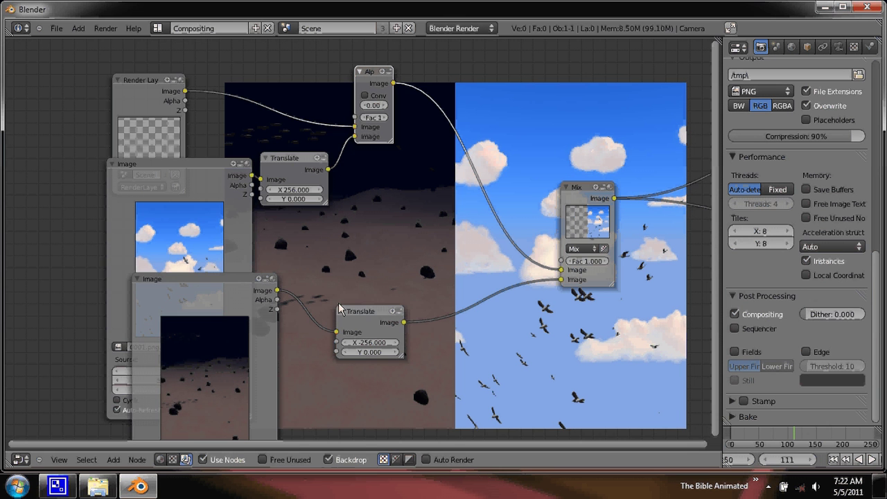
pyautogui.moveTo(197, 176); pyautogui.dragTo(106, 76)
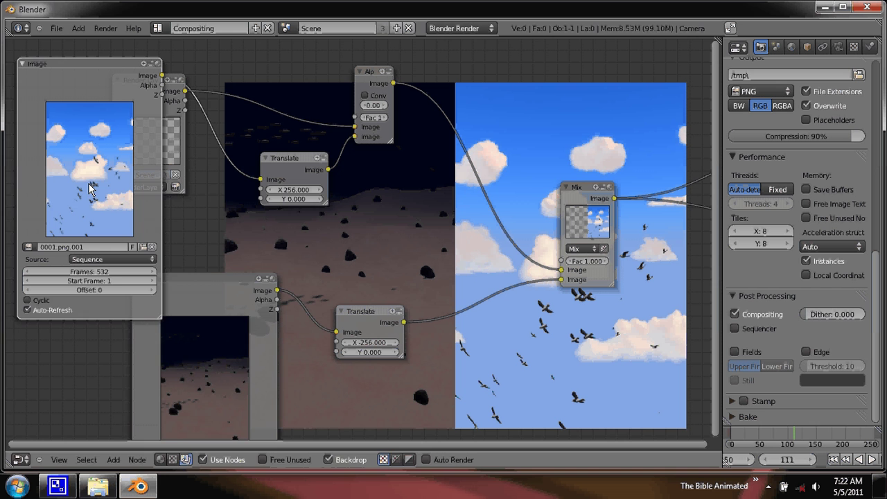
pyautogui.moveTo(208, 289); pyautogui.dragTo(130, 201)
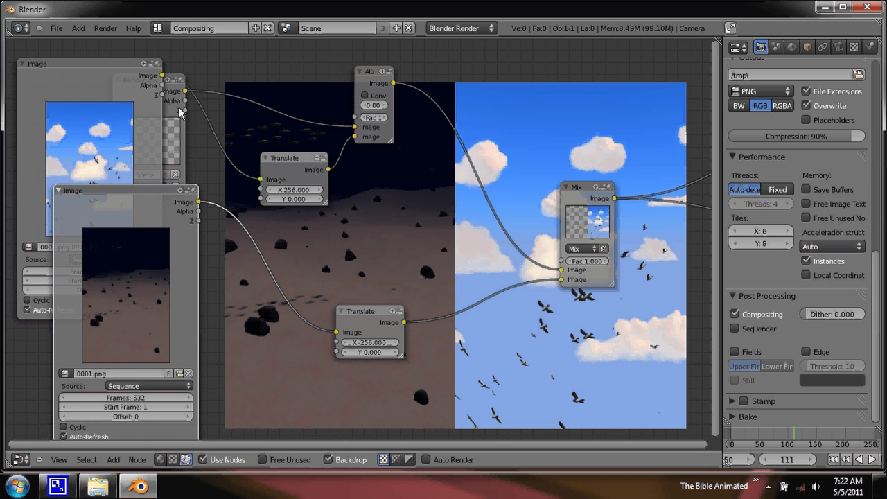
# Collapse the Render Layers node and tuck it up beside the Image nodes
pyautogui.moveTo(179, 112); pyautogui.dragTo(187, 107)
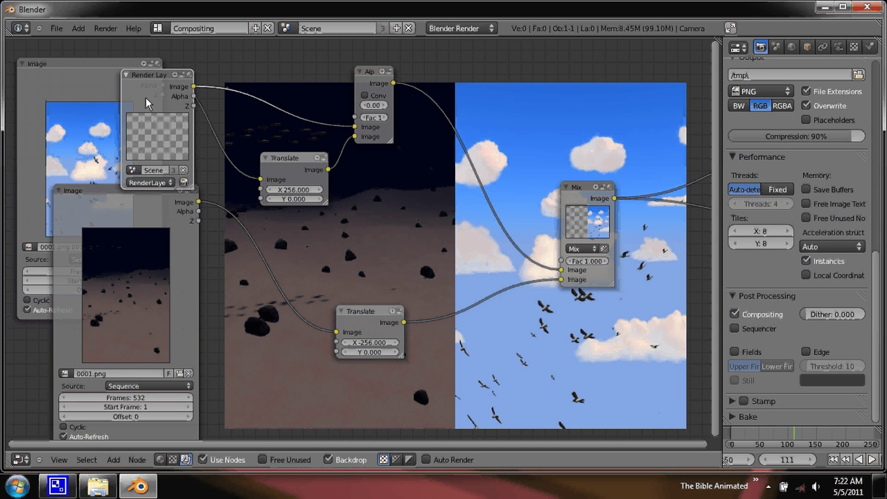
pyautogui.press('h')
pyautogui.moveTo(133, 79); pyautogui.dragTo(188, 59)
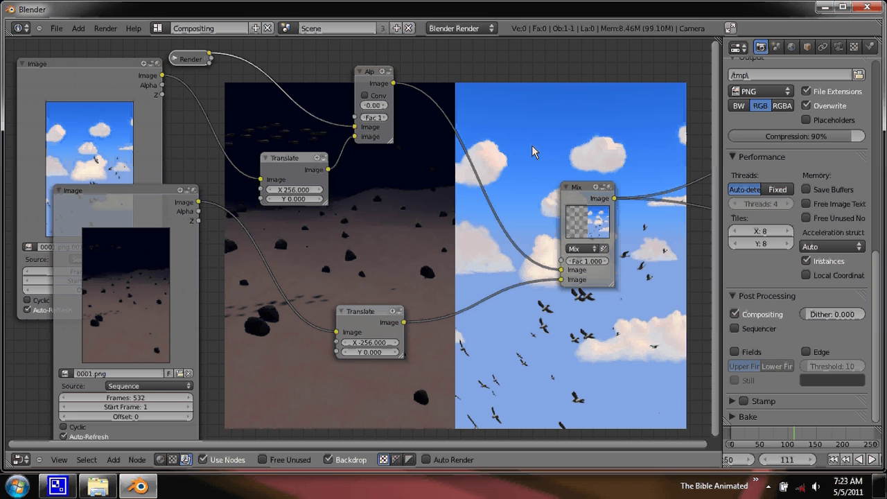
pyautogui.moveTo(125, 203); pyautogui.dragTo(121, 192)
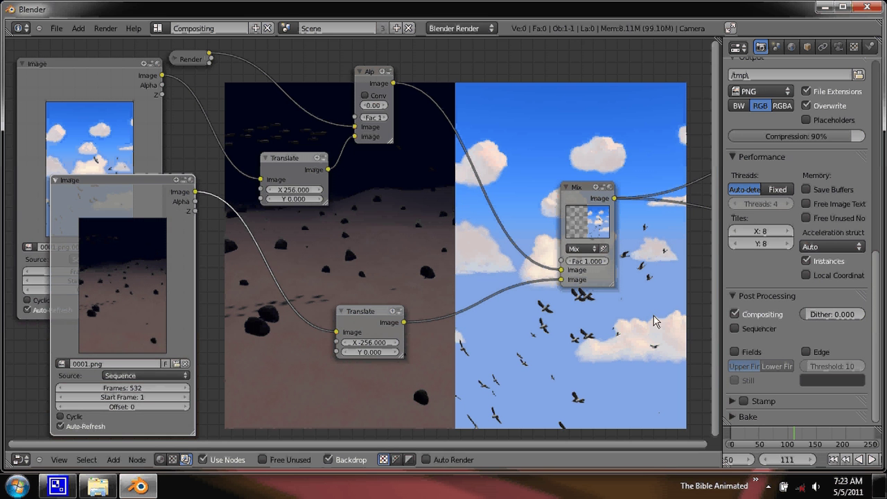
# Preview the composite at frames 43, 154 and 213, then collapse the second Image node
pyautogui.click(758, 435)
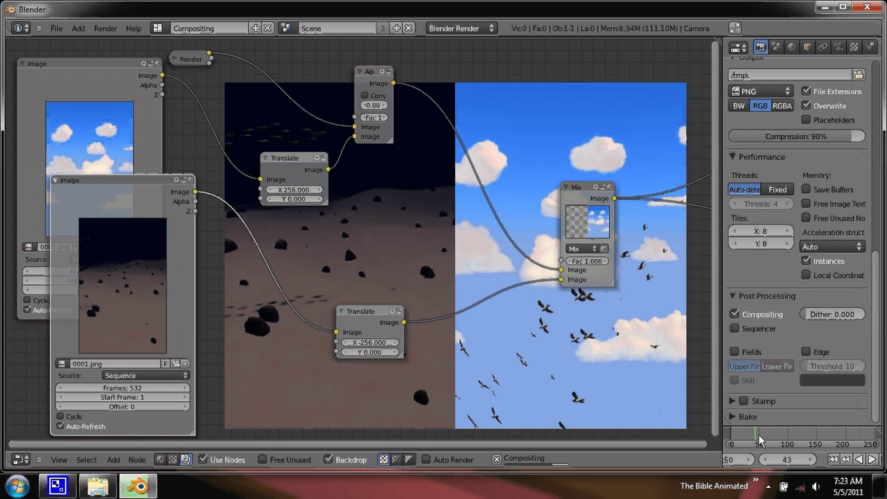
pyautogui.click(820, 438)
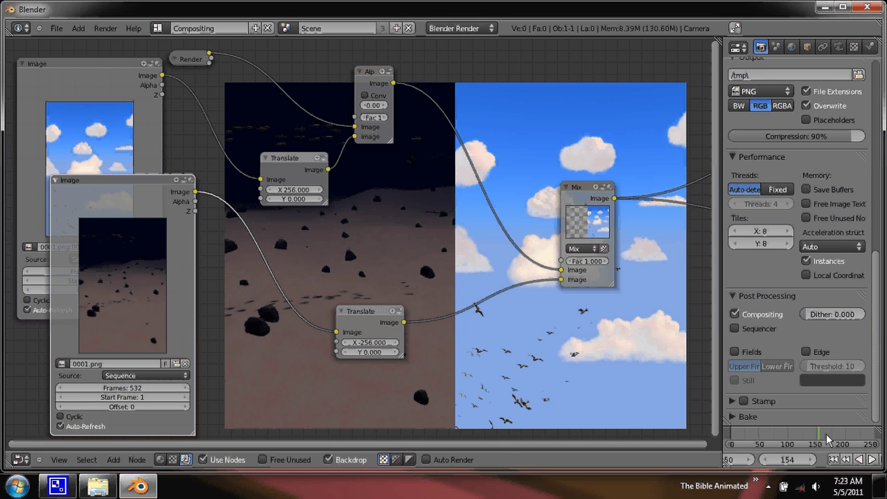
pyautogui.click(850, 438)
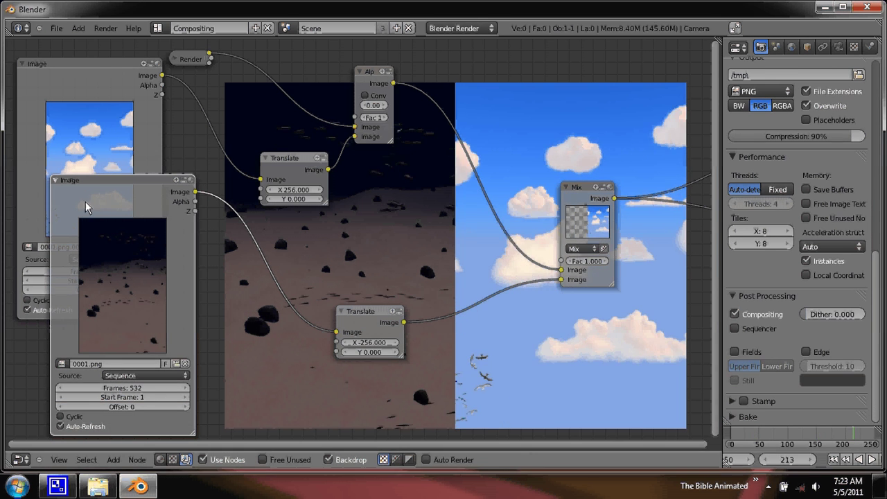
pyautogui.click(55, 179)
# Collapse the first Image, both Translate, the AlphaOver and the Mix nodes
pyautogui.click(26, 65)
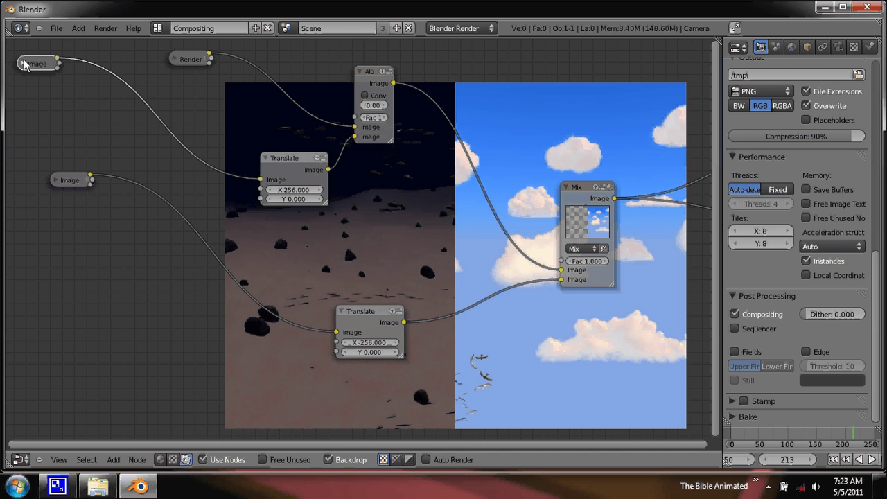
pyautogui.click(265, 158)
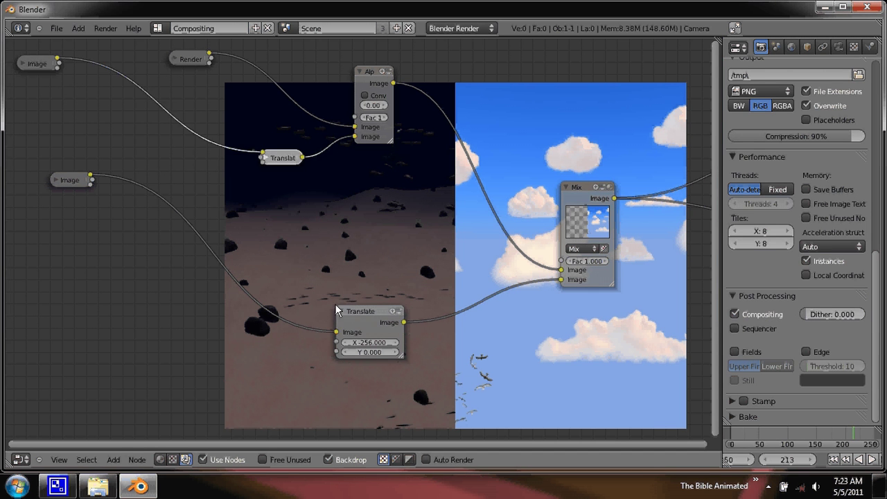
pyautogui.click(337, 310)
pyautogui.click(357, 71)
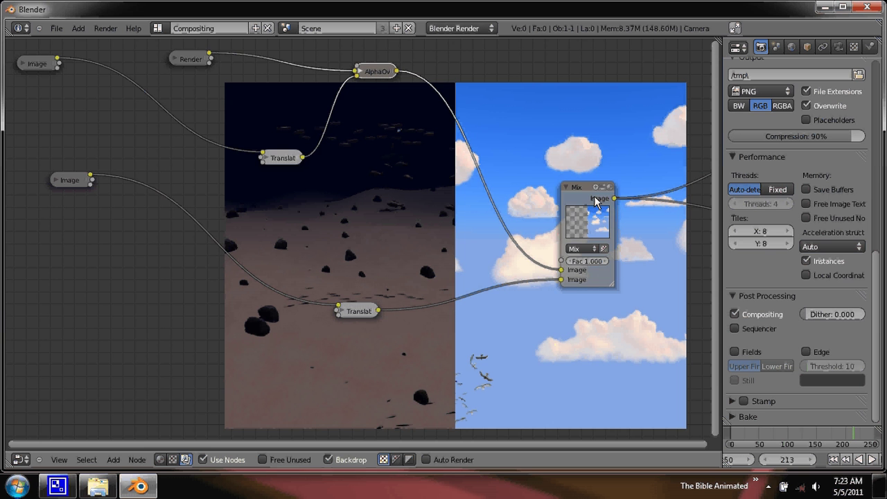
pyautogui.moveTo(623, 210); pyautogui.dragTo(511, 204, button='middle')
pyautogui.moveTo(461, 184); pyautogui.dragTo(437, 187, button='middle')
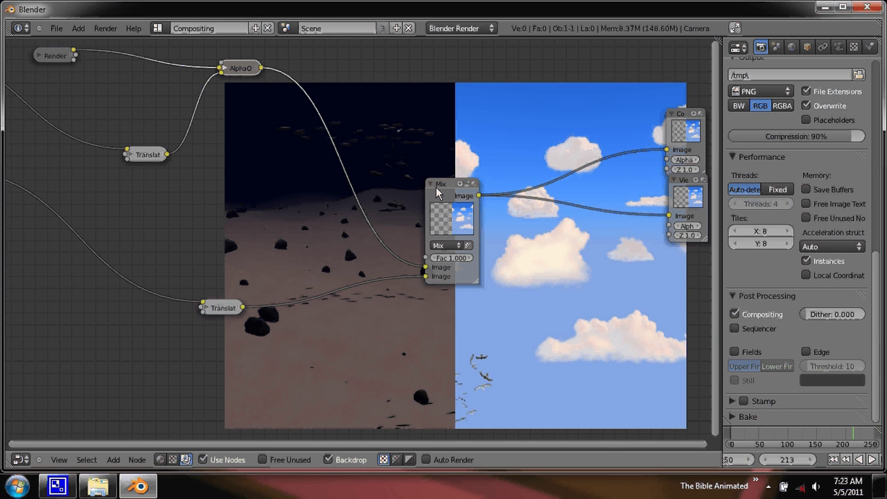
pyautogui.click(437, 188)
pyautogui.click(437, 185)
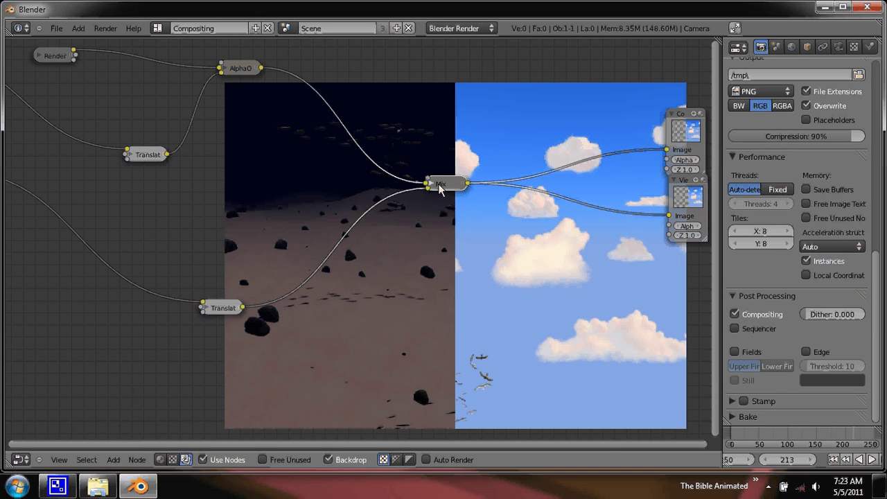
# Rearrange the collapsed Mix, AlphaOver, Translate, Render and Image nodes into a compact layout
pyautogui.moveTo(438, 184); pyautogui.dragTo(499, 112)
pyautogui.moveTo(242, 78); pyautogui.dragTo(401, 118)
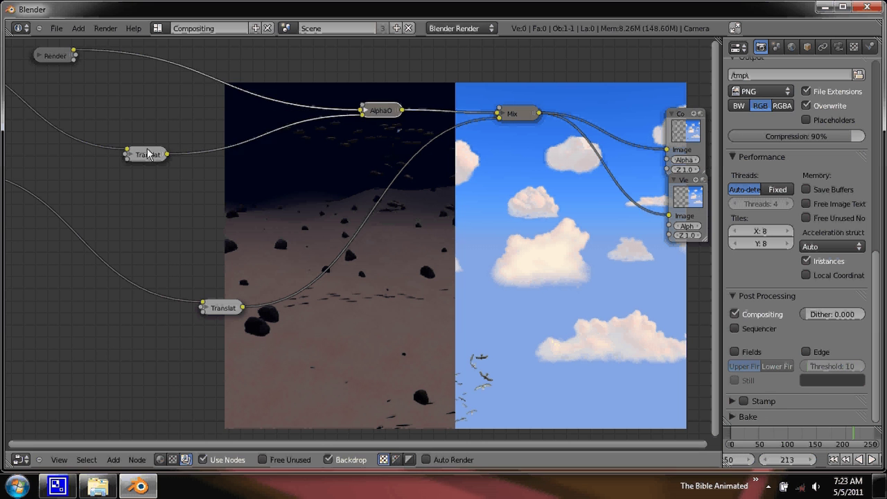
pyautogui.moveTo(146, 155); pyautogui.dragTo(277, 172)
pyautogui.click(55, 55)
pyautogui.press('g')
pyautogui.click(354, 121)
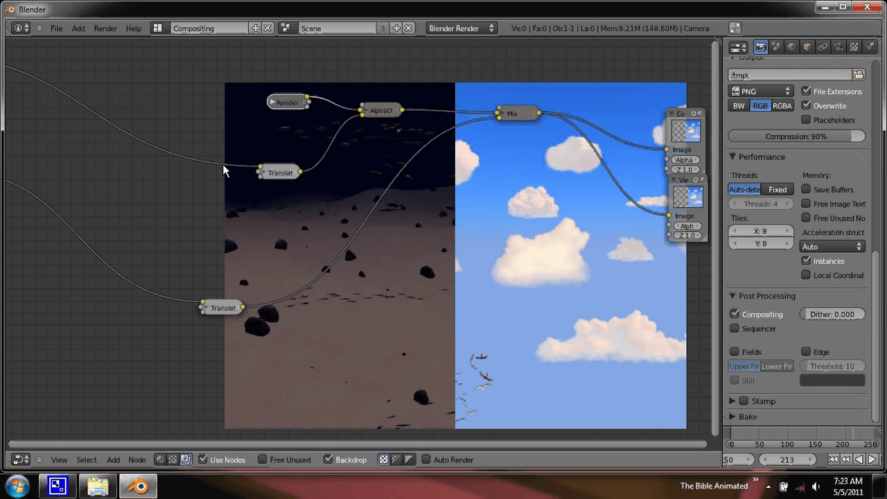
pyautogui.scroll(-1, 66, 111)
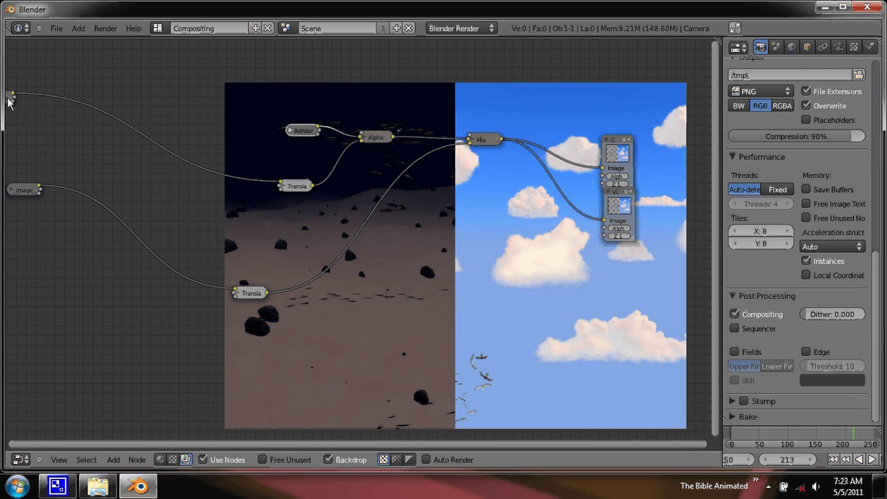
pyautogui.moveTo(8, 98); pyautogui.dragTo(277, 188)
pyautogui.moveTo(62, 176); pyautogui.dragTo(275, 212)
pyautogui.moveTo(279, 271); pyautogui.dragTo(293, 253)
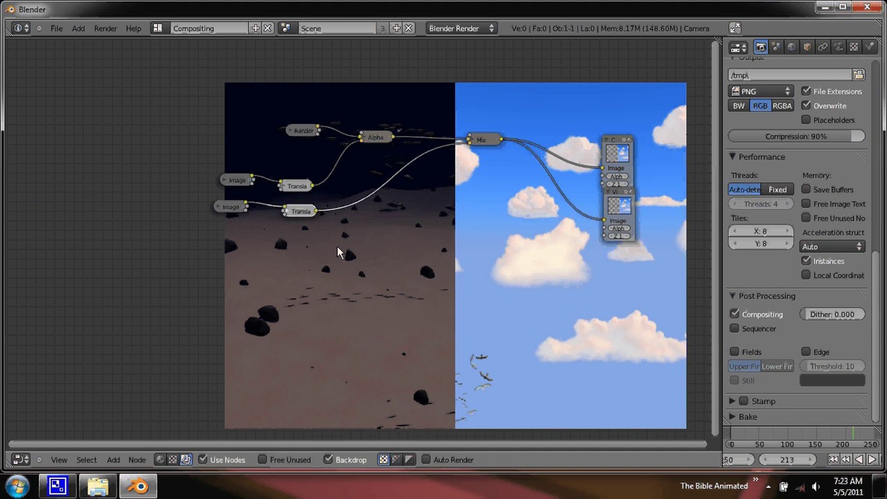
pyautogui.scroll(1, 426, 213)
pyautogui.moveTo(426, 213); pyautogui.dragTo(315, 259, button='middle')
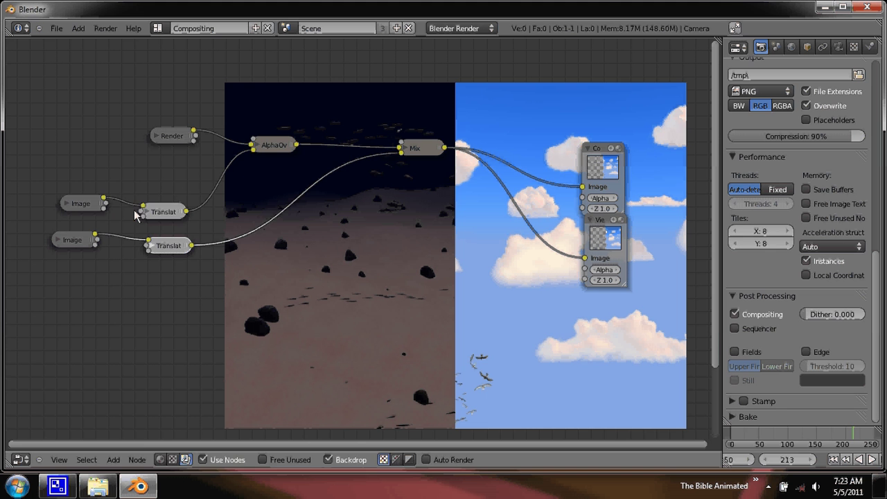
# Align each Image node beside its Translate and pull Render and Mix next to AlphaOver
pyautogui.moveTo(158, 210); pyautogui.dragTo(199, 167)
pyautogui.moveTo(89, 200); pyautogui.dragTo(155, 166)
pyautogui.moveTo(175, 248); pyautogui.dragTo(216, 195)
pyautogui.moveTo(85, 241); pyautogui.dragTo(158, 189)
pyautogui.moveTo(168, 139); pyautogui.dragTo(200, 147)
pyautogui.moveTo(426, 154); pyautogui.dragTo(363, 154)
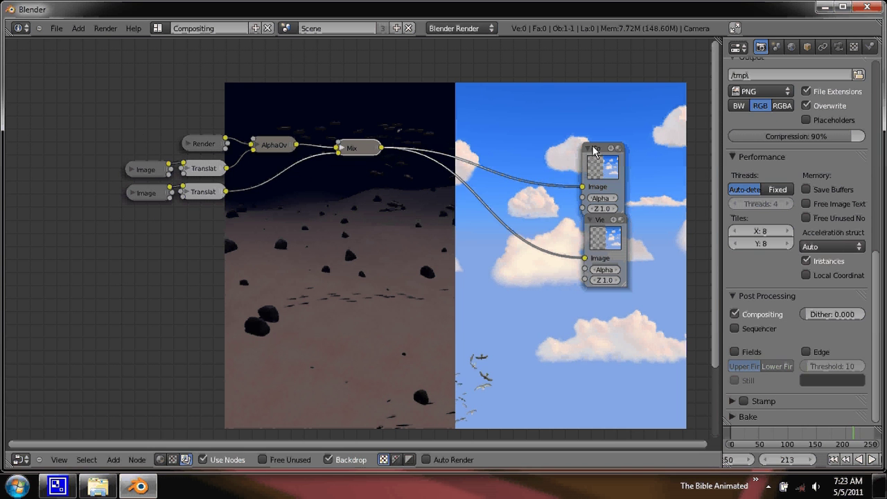
# Collapse the Composite and Viewer nodes, place them beside Mix, and open the File menu
pyautogui.moveTo(591, 149); pyautogui.dragTo(415, 102)
pyautogui.click(415, 102)
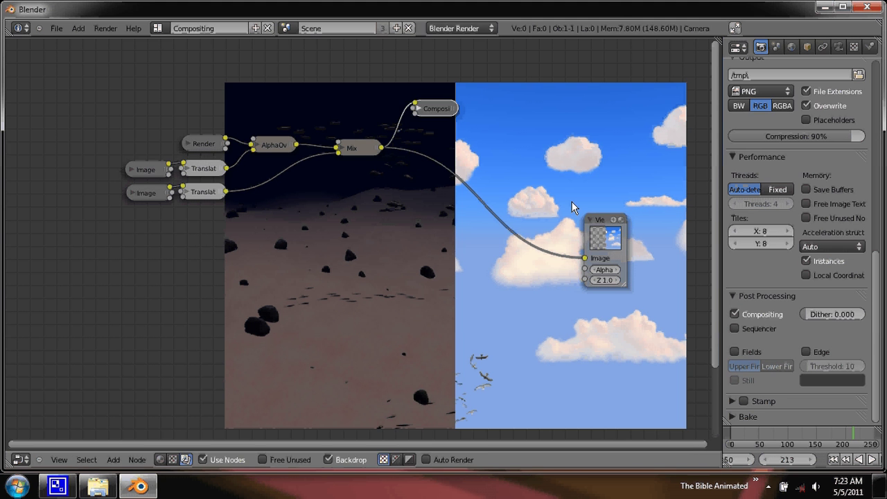
pyautogui.click(588, 219)
pyautogui.moveTo(590, 223); pyautogui.dragTo(414, 164)
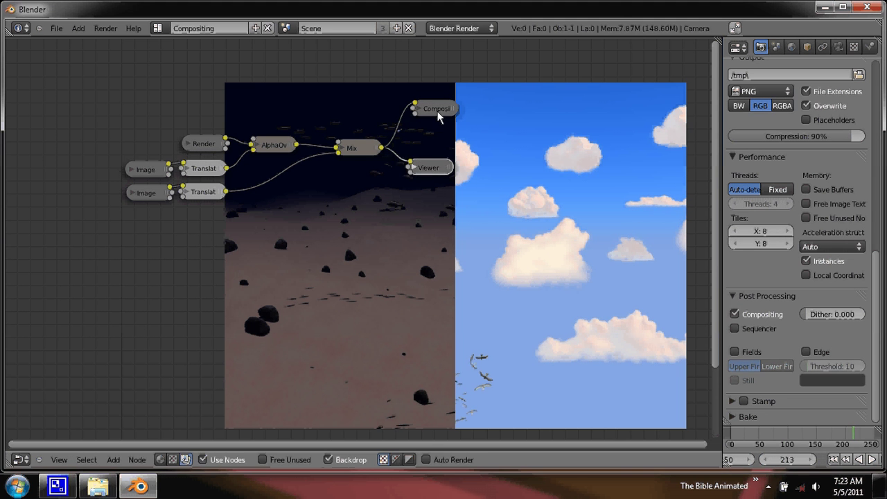
pyautogui.moveTo(423, 109); pyautogui.dragTo(422, 122)
pyautogui.moveTo(421, 160); pyautogui.dragTo(378, 101, button='middle')
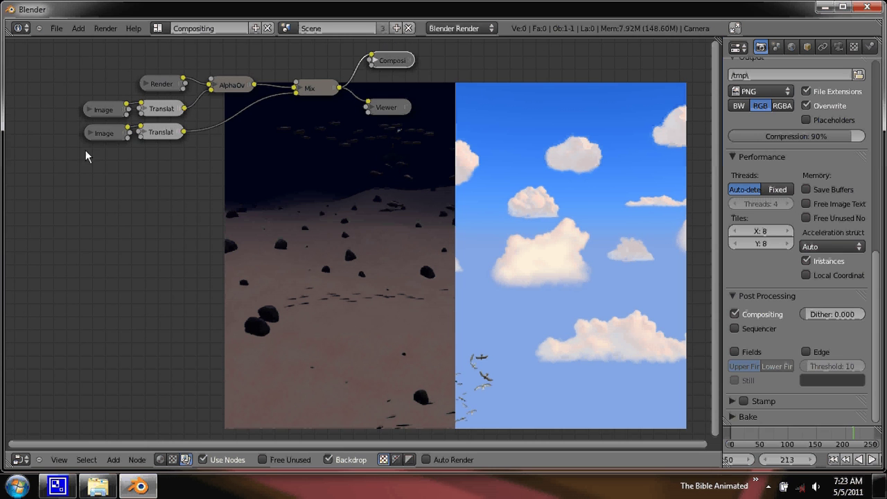
pyautogui.click(56, 28)
# Reopen 04d.blend and link the first AlphaOver's output into the second AlphaOver
pyautogui.moveTo(82, 68)
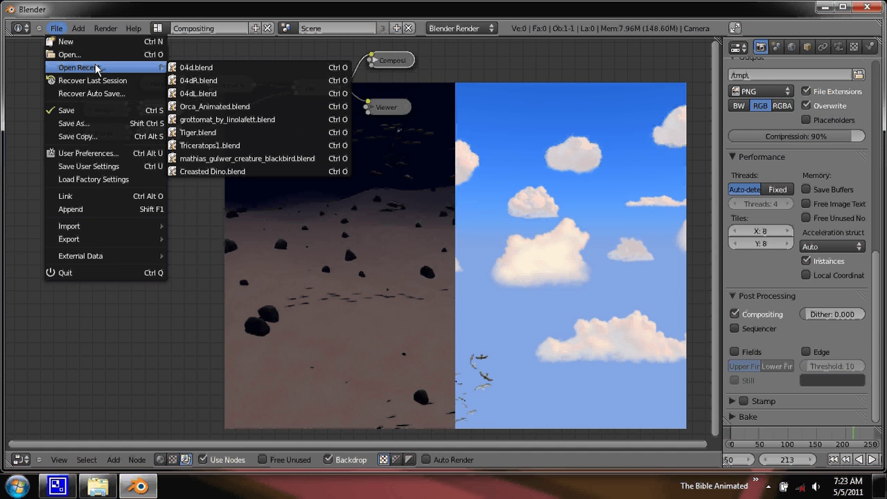
pyautogui.click(205, 69)
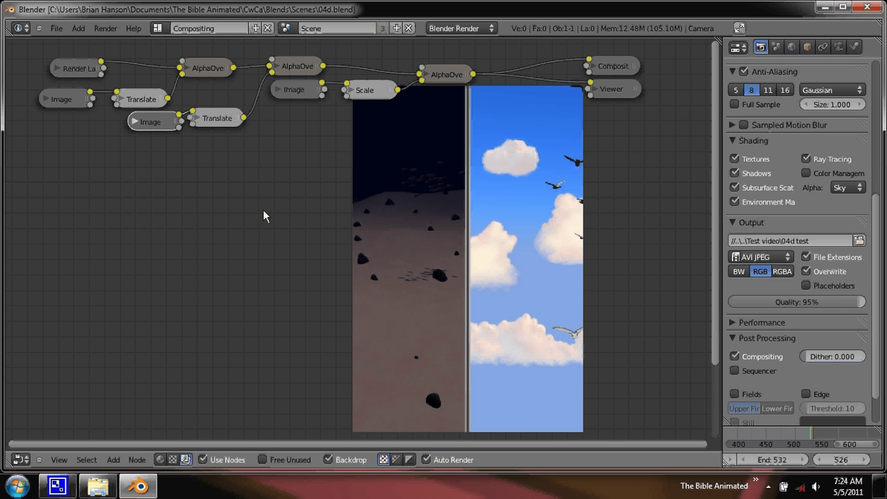
pyautogui.click(208, 69)
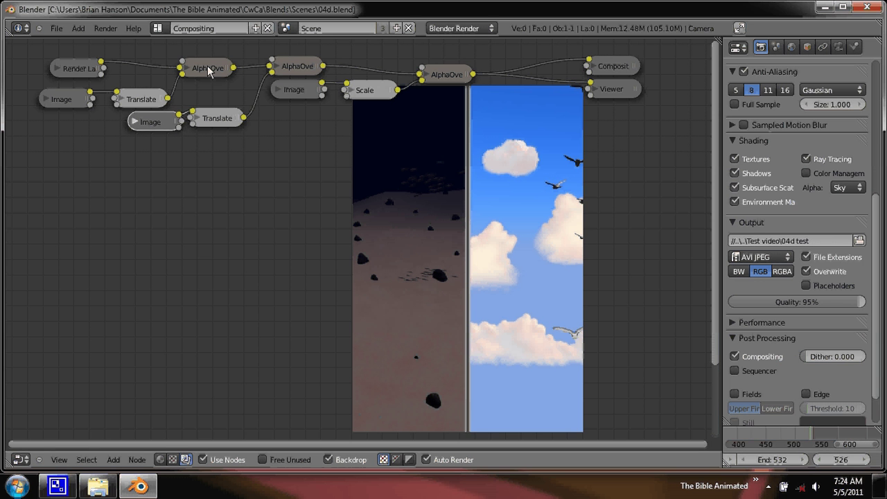
pyautogui.click(192, 68)
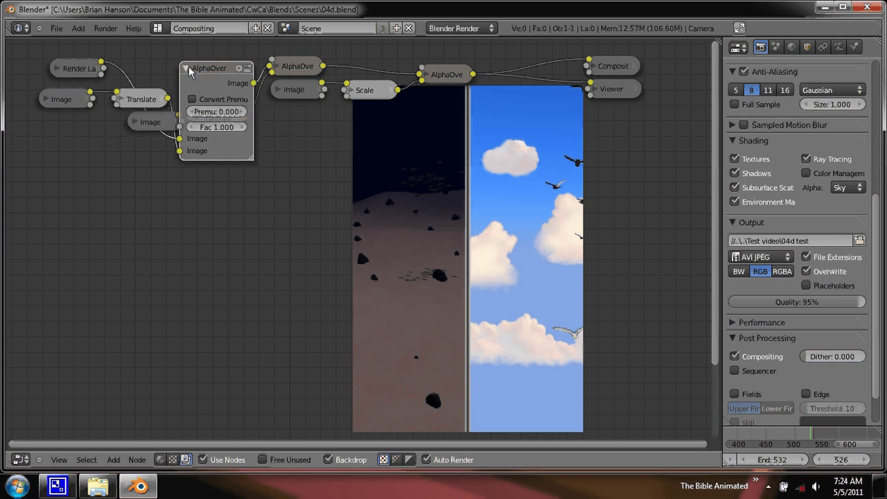
pyautogui.moveTo(254, 83); pyautogui.dragTo(421, 78)
# Run a test render, then collapse and reposition the first AlphaOver node
pyautogui.press('F12')
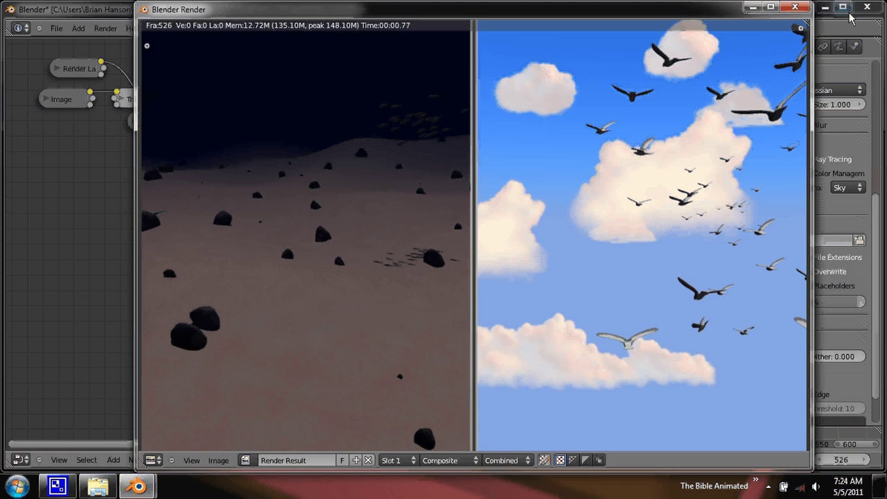
pyautogui.click(795, 7)
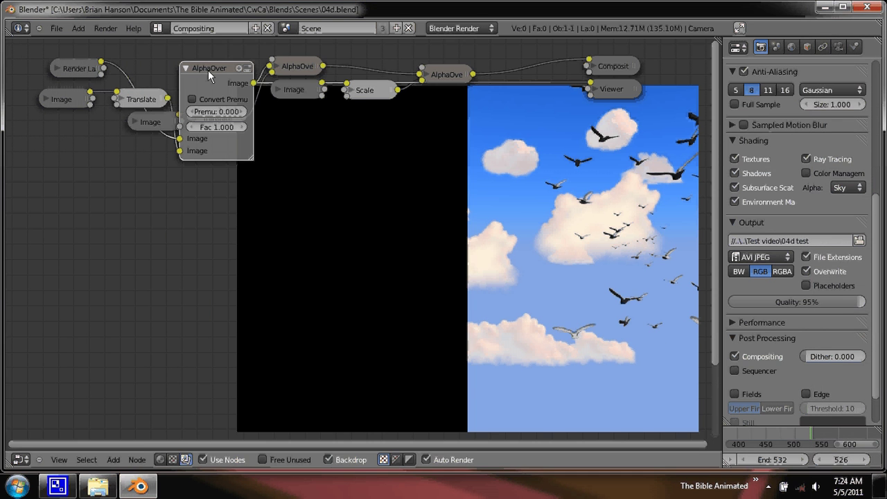
pyautogui.moveTo(208, 70); pyautogui.dragTo(190, 54)
pyautogui.press('h')
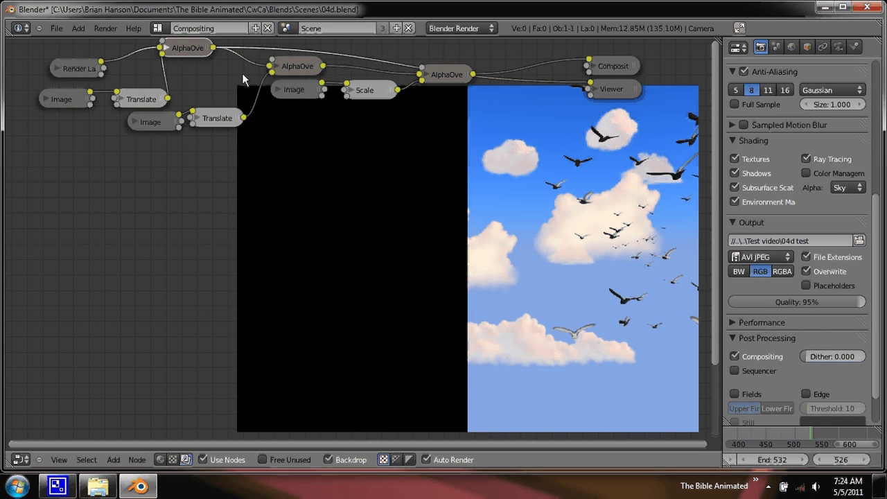
pyautogui.press('g')
pyautogui.click(262, 101)
pyautogui.click(297, 66)
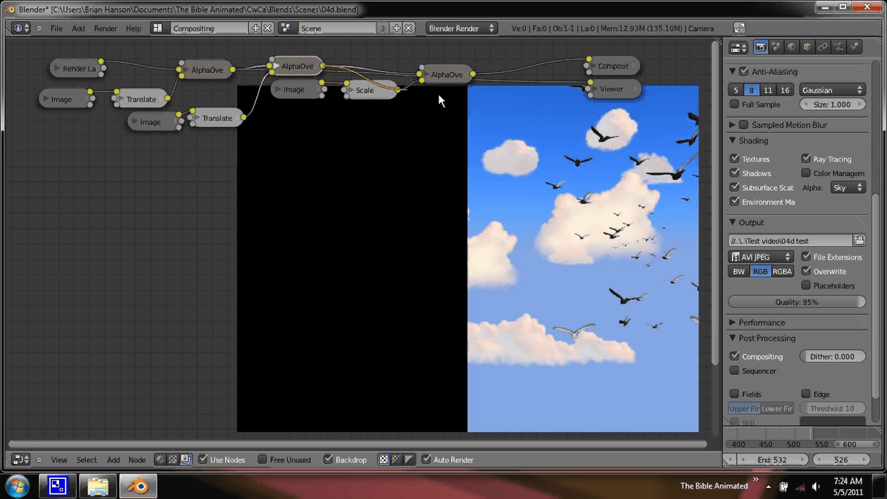
pyautogui.click(438, 100)
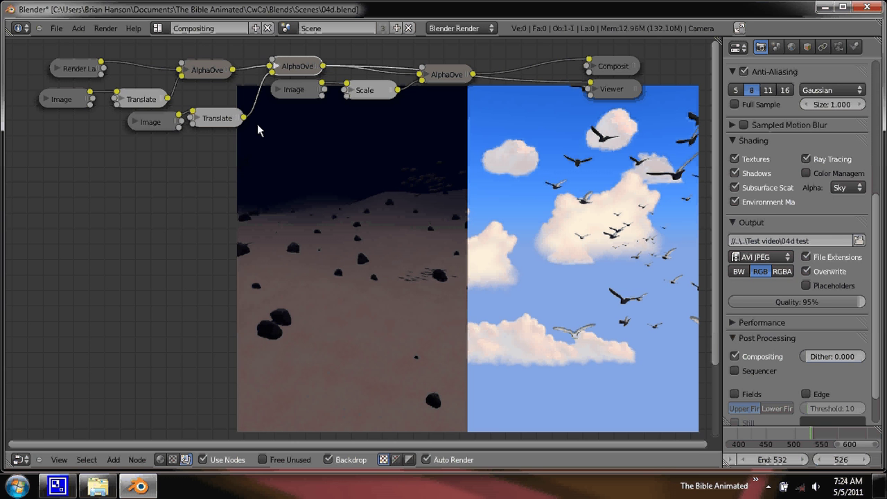
# Reposition the Scale node and link the final AlphaOver output to the Viewer
pyautogui.click(370, 95)
pyautogui.press('g')
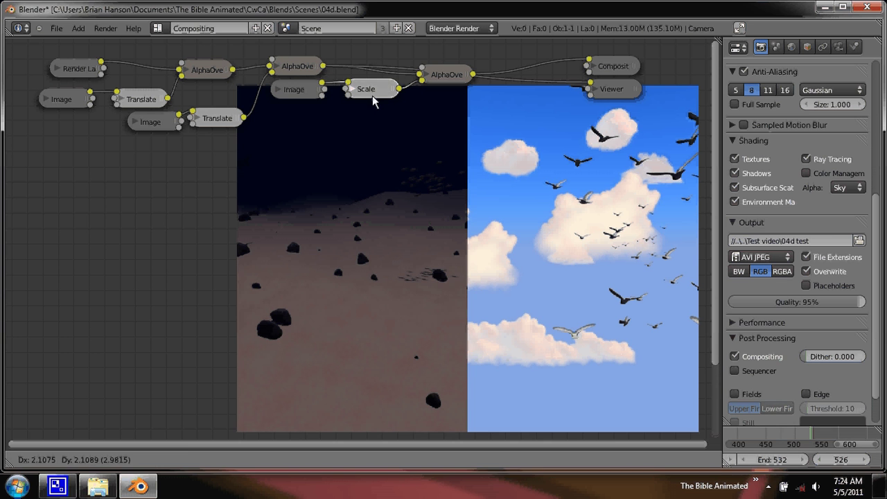
pyautogui.click(373, 101)
pyautogui.keyDown('ctrl'); pyautogui.keyDown('shift'); pyautogui.click(436, 71); pyautogui.keyUp('shift'); pyautogui.keyUp('ctrl')
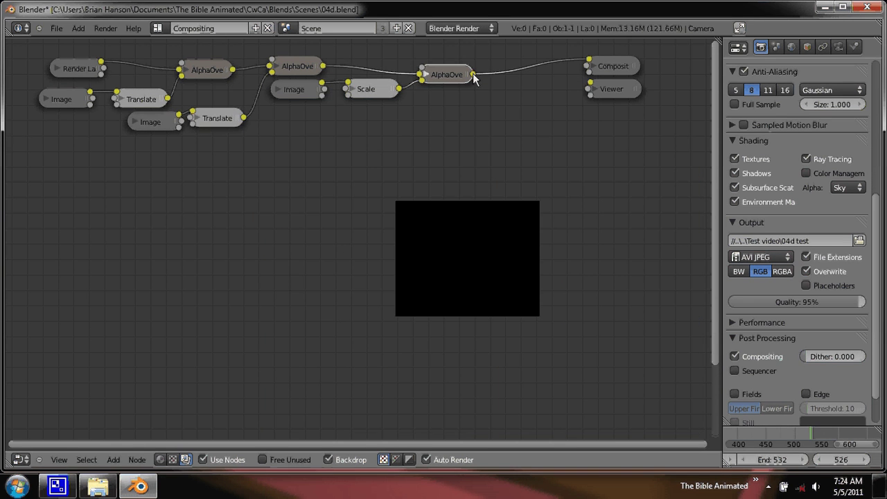
pyautogui.moveTo(589, 89)
pyautogui.mouseDown()
pyautogui.moveTo(580, 83)
pyautogui.moveTo(589, 83)
pyautogui.mouseUp()
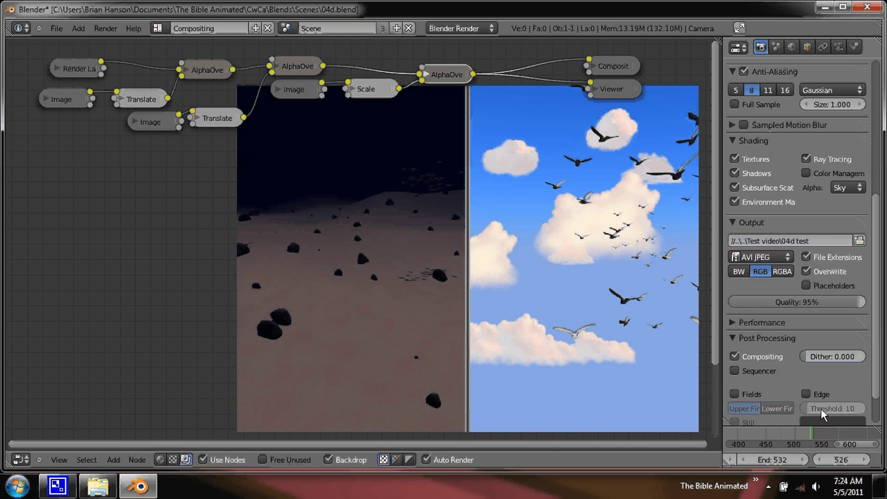
# Widen the Properties panel and jump to frame 298 to preview the fish and birds
pyautogui.keyDown('ctrl'); pyautogui.scroll(5, 799, 429); pyautogui.keyUp('ctrl')
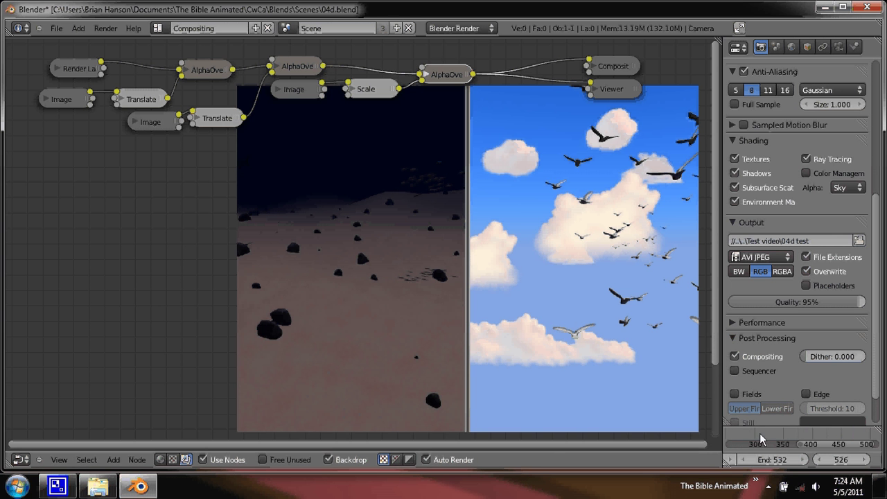
pyautogui.keyDown('ctrl'); pyautogui.scroll(5, 759, 438); pyautogui.keyUp('ctrl')
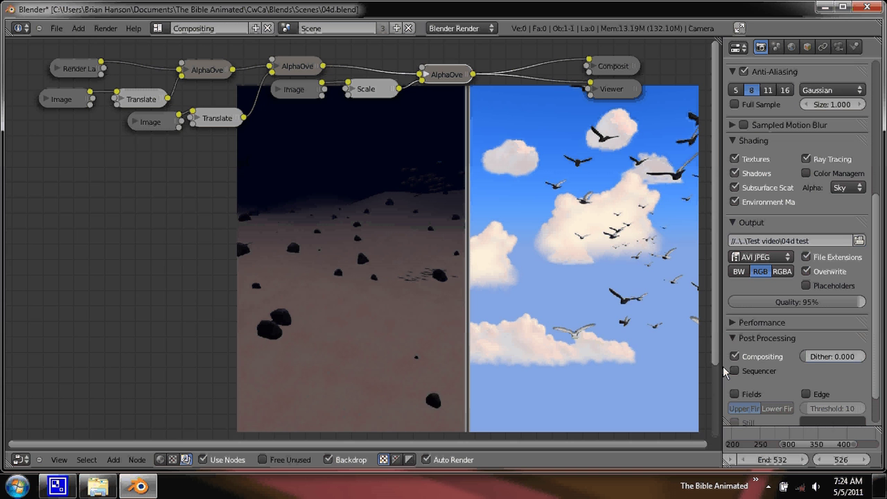
pyautogui.moveTo(721, 386); pyautogui.dragTo(634, 385)
pyautogui.click(639, 432)
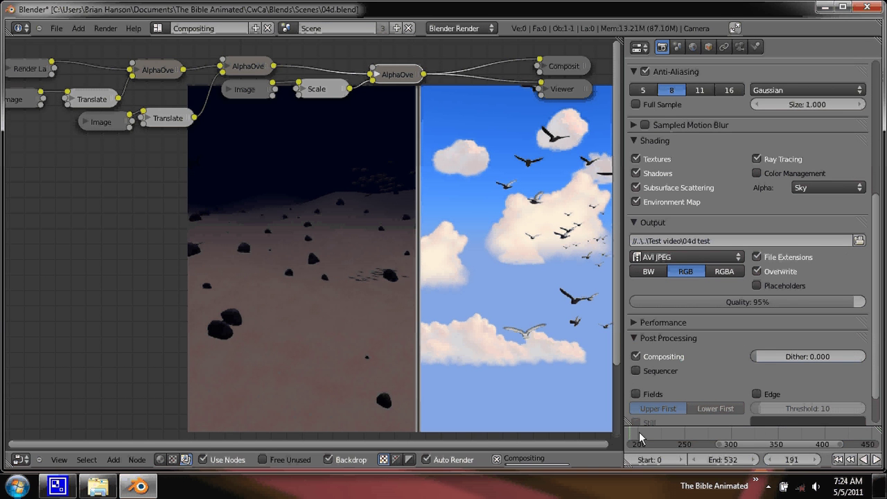
pyautogui.click(729, 437)
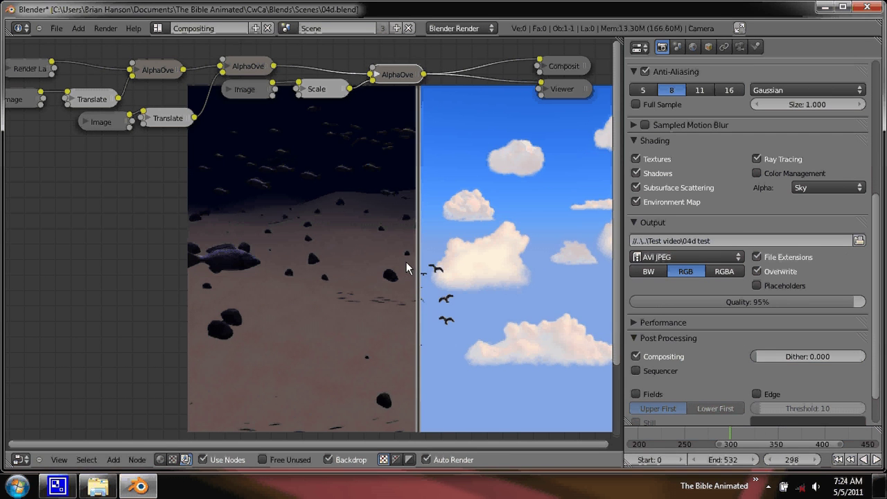
# Go back to the CwCa folder, open Test video, and play 04d test0000-0532.avi
pyautogui.click(97, 486)
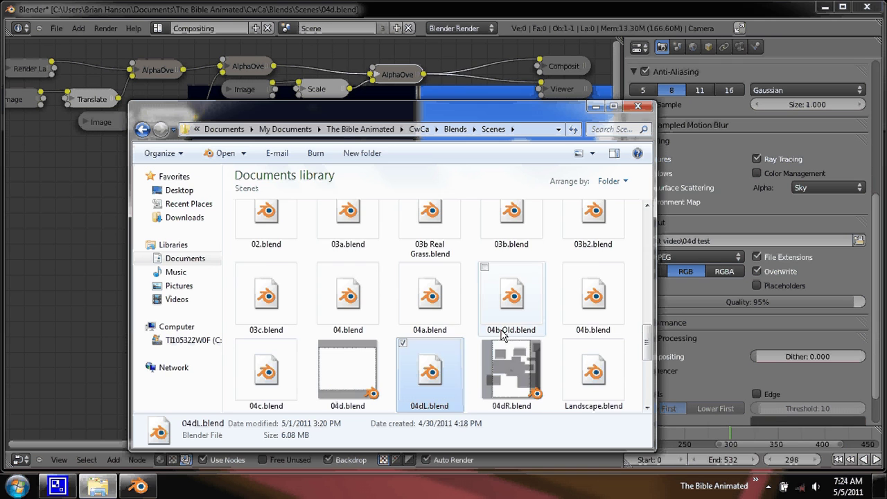
pyautogui.scroll(5, 444, 369)
pyautogui.scroll(2, 444, 369)
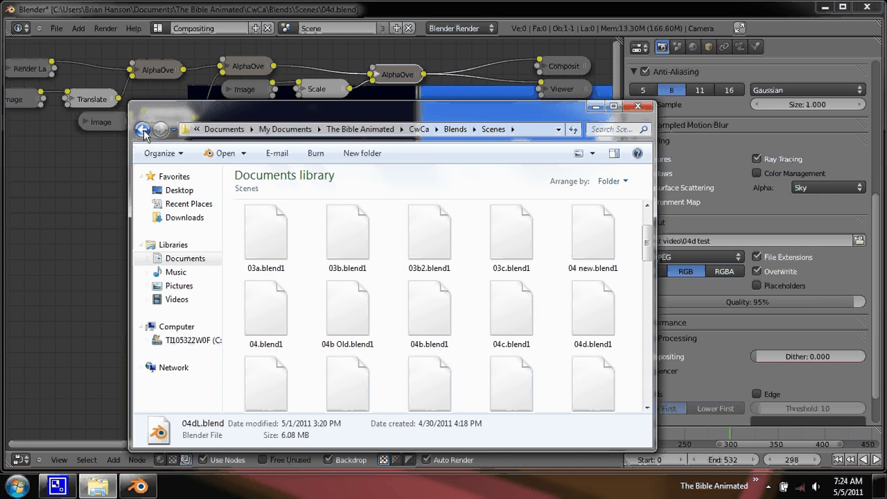
pyautogui.press('BackSpace')
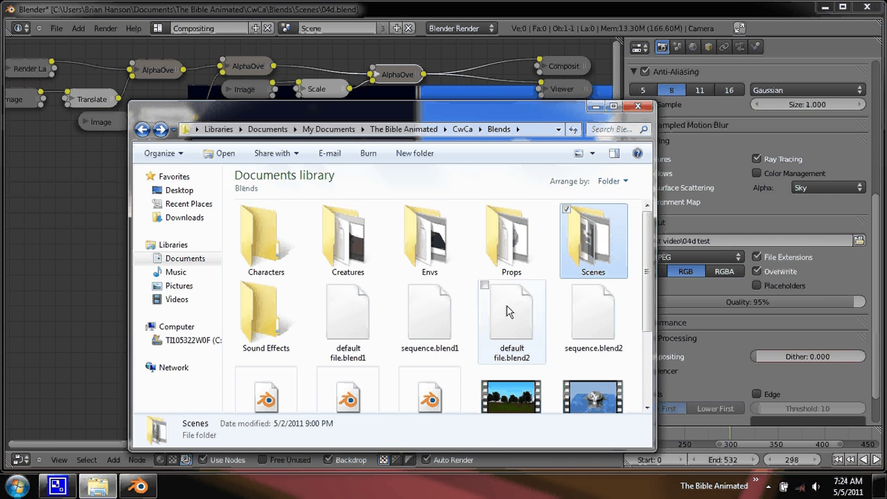
pyautogui.click(142, 129)
pyautogui.doubleClick(518, 248)
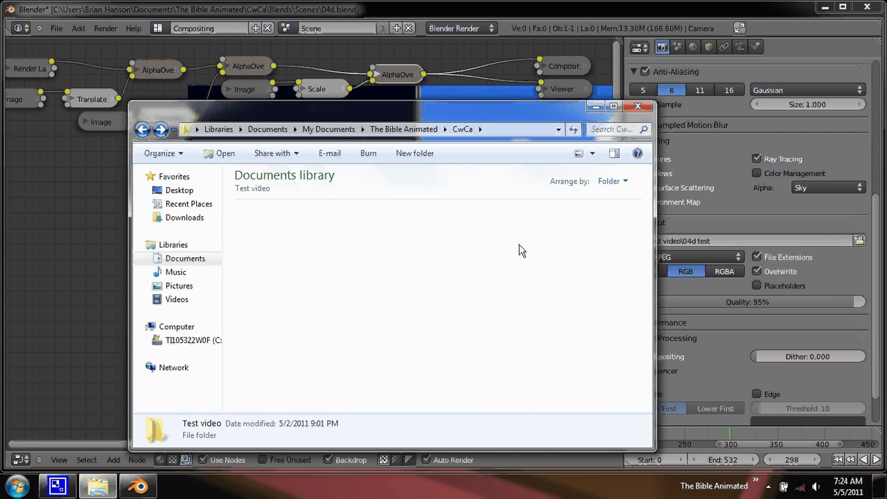
pyautogui.click(590, 348)
pyautogui.doubleClick(587, 343)
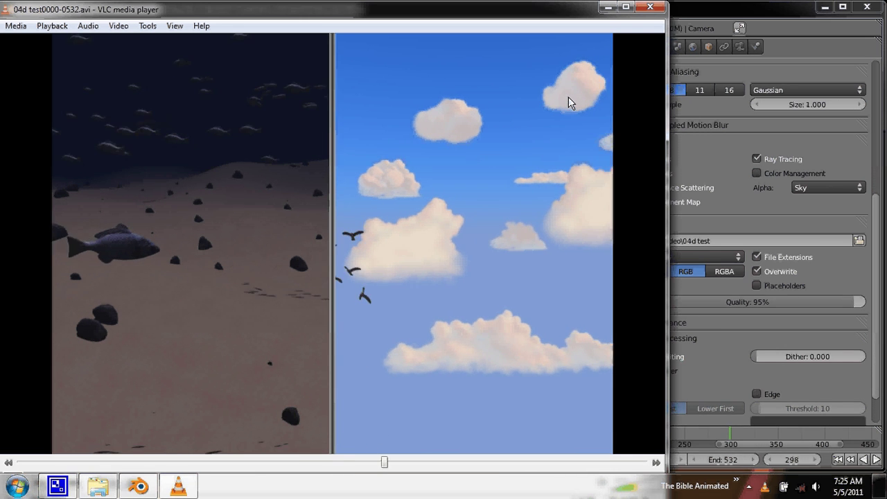
# Close VLC media player after watching the split-screen video
pyautogui.click(649, 7)
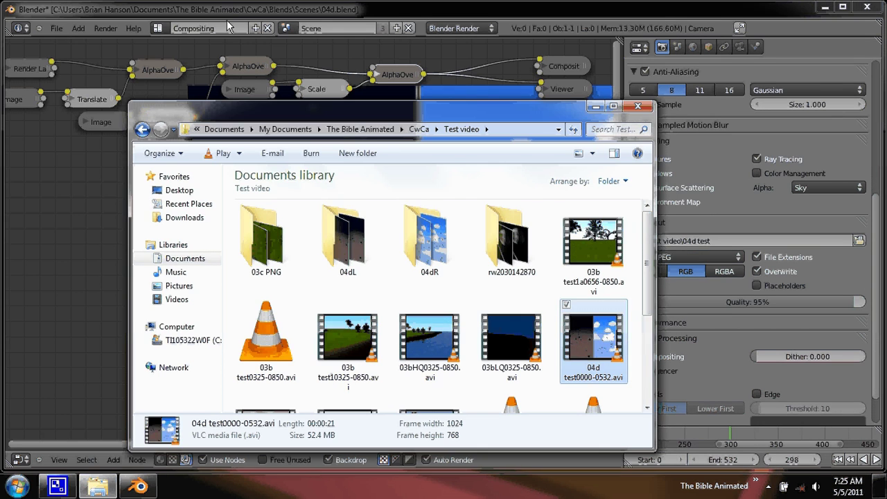
pyautogui.click(228, 26)
pyautogui.click(157, 27)
pyautogui.click(177, 121)
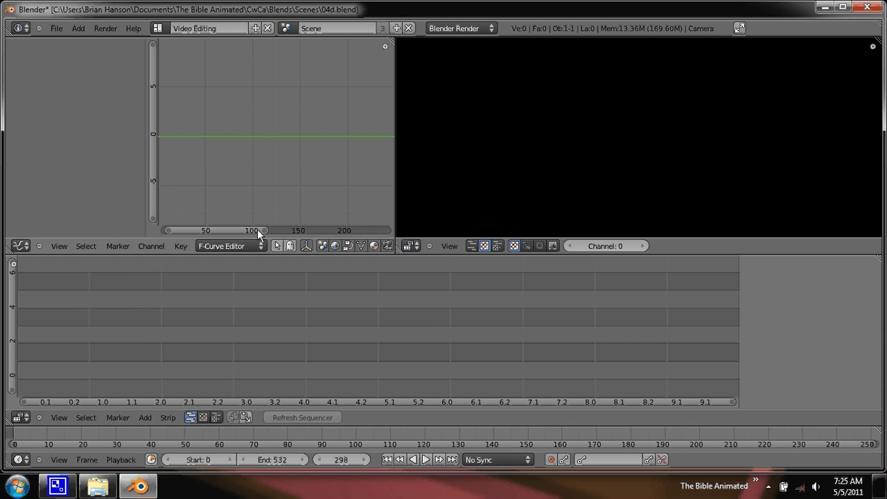
pyautogui.click(147, 417)
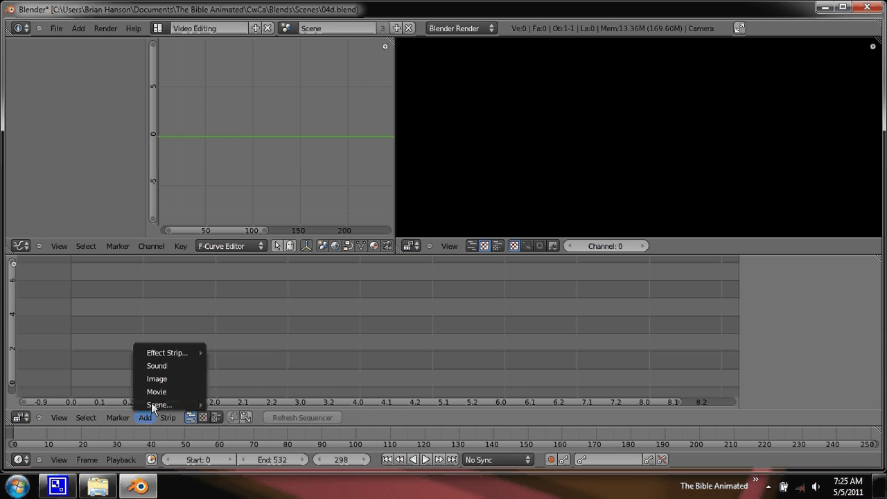
pyautogui.moveTo(165, 400)
pyautogui.click(229, 403)
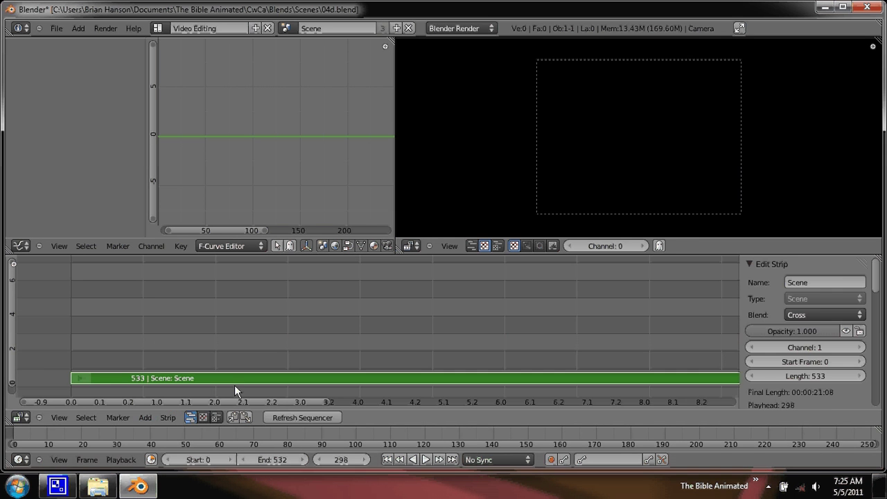
pyautogui.moveTo(293, 383); pyautogui.dragTo(248, 377, button='middle')
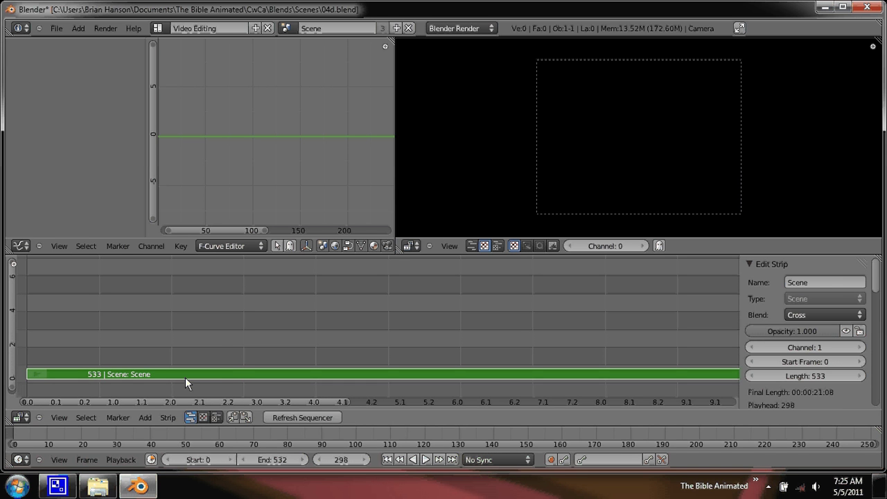
pyautogui.hotkey('shift', 'd')
pyautogui.click(219, 359)
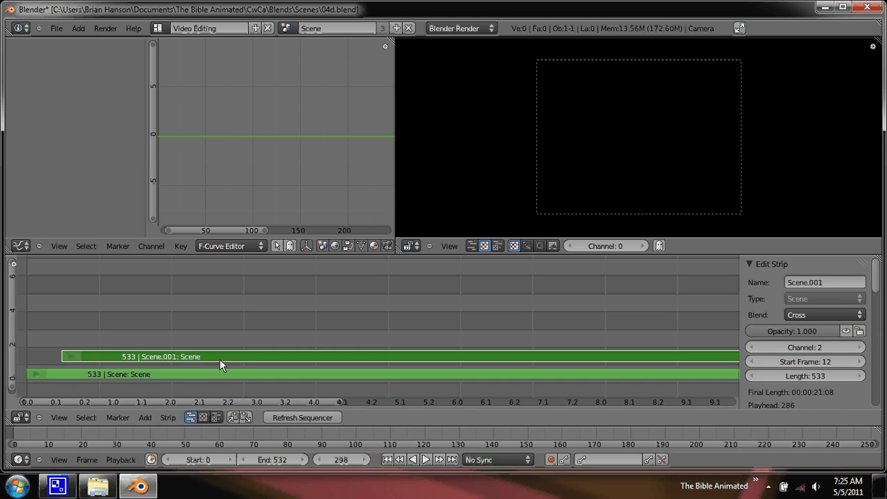
pyautogui.click(223, 346)
pyautogui.click(226, 350)
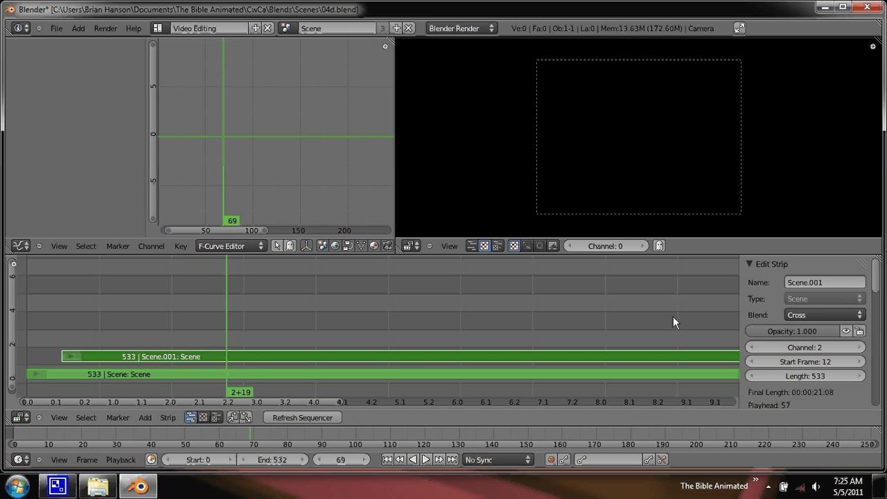
pyautogui.scroll(-8, 802, 324)
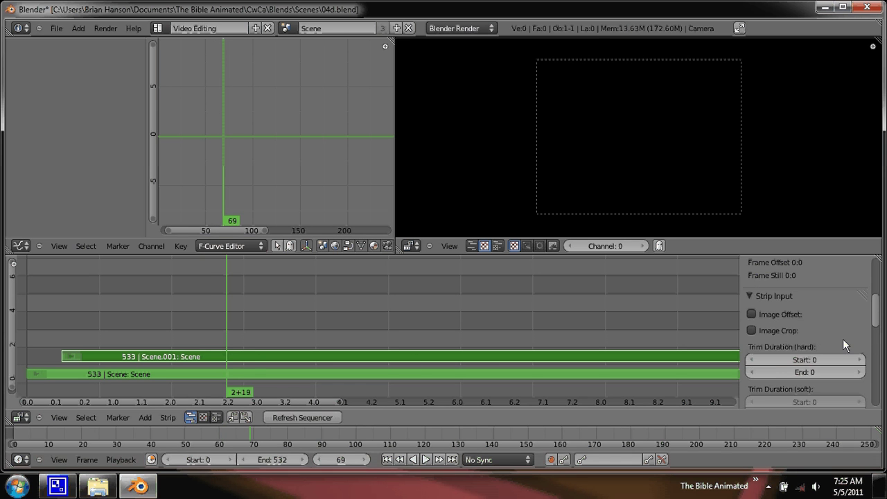
pyautogui.scroll(-3, 843, 339)
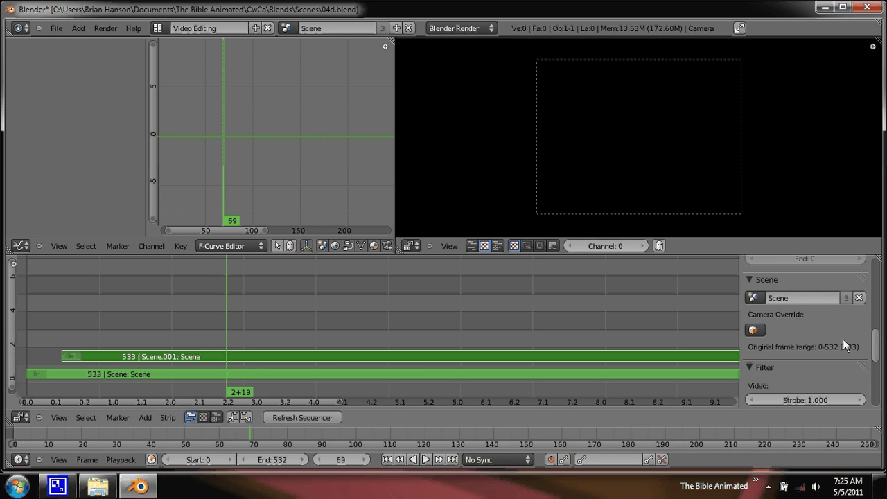
pyautogui.click(754, 331)
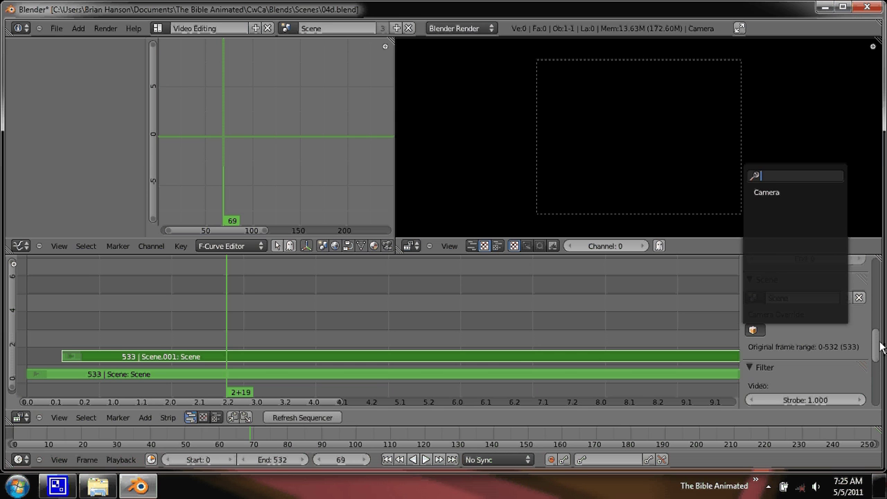
pyautogui.moveTo(875, 357); pyautogui.dragTo(871, 284)
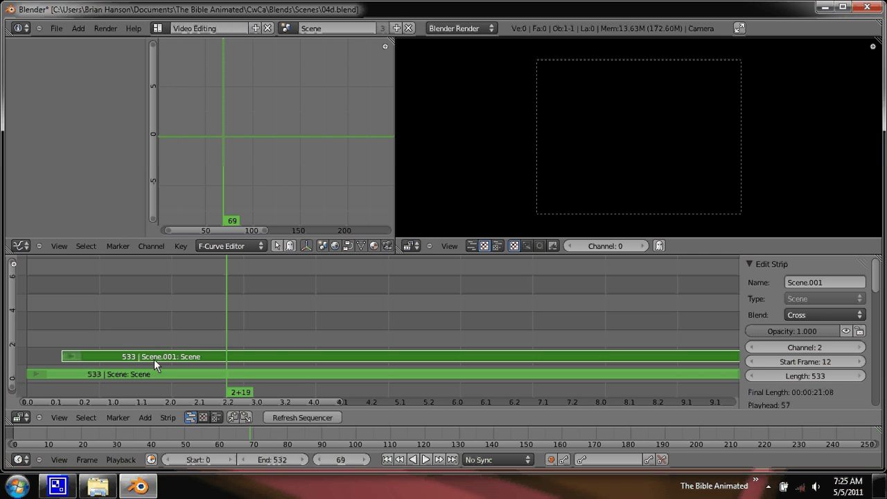
pyautogui.moveTo(288, 351)
pyautogui.mouseDown()
pyautogui.moveTo(271, 347)
pyautogui.moveTo(303, 346)
pyautogui.mouseUp()
# Add a Transform effect strip on the Scene strip in channel 1
pyautogui.rightClick(214, 373)
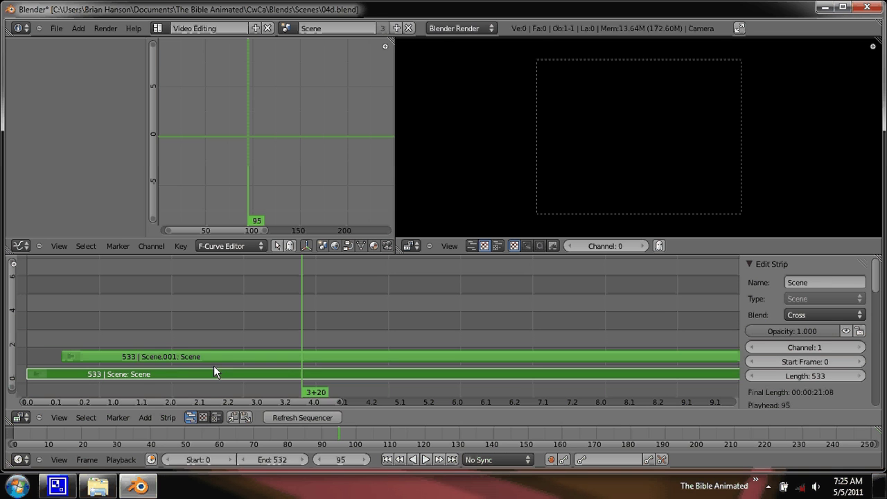
pyautogui.click(144, 418)
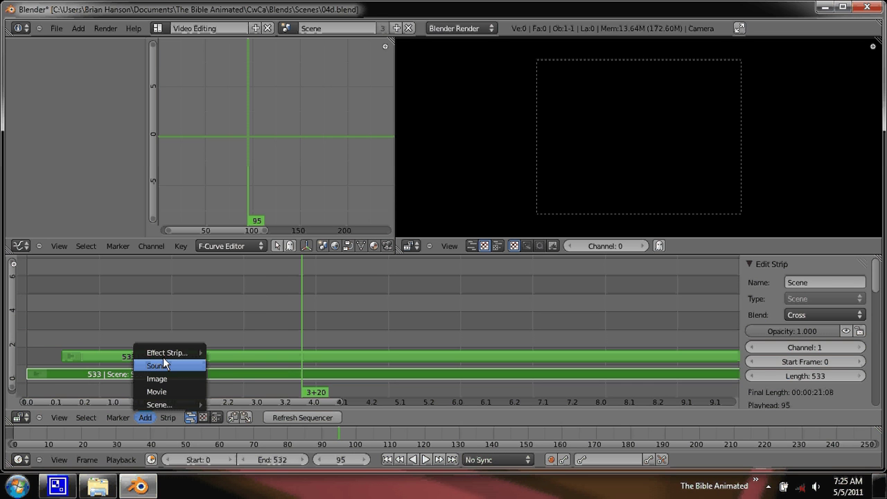
pyautogui.moveTo(165, 353)
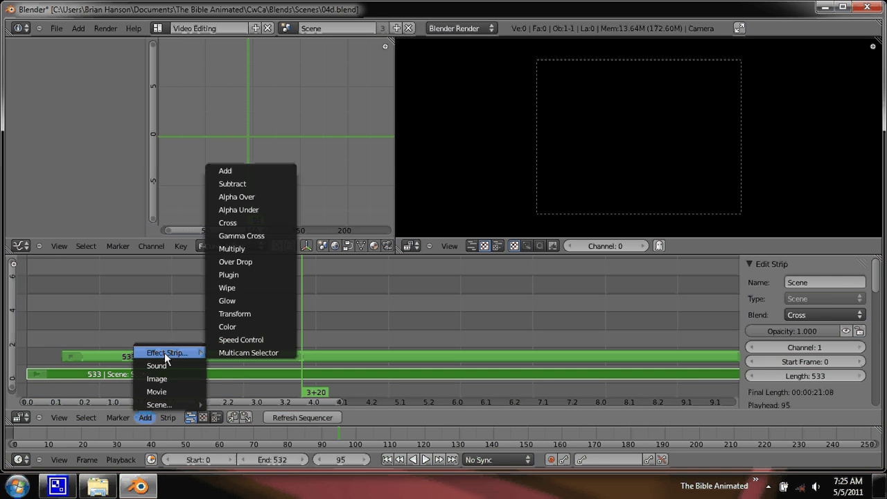
pyautogui.click(256, 315)
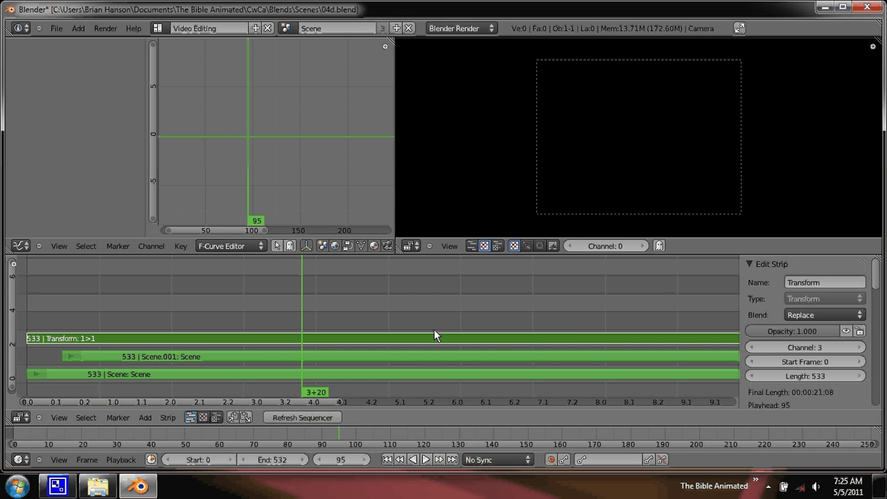
# Set the Transform strip's Position X to -256 and scrub to check the shift
pyautogui.scroll(-6, 874, 308)
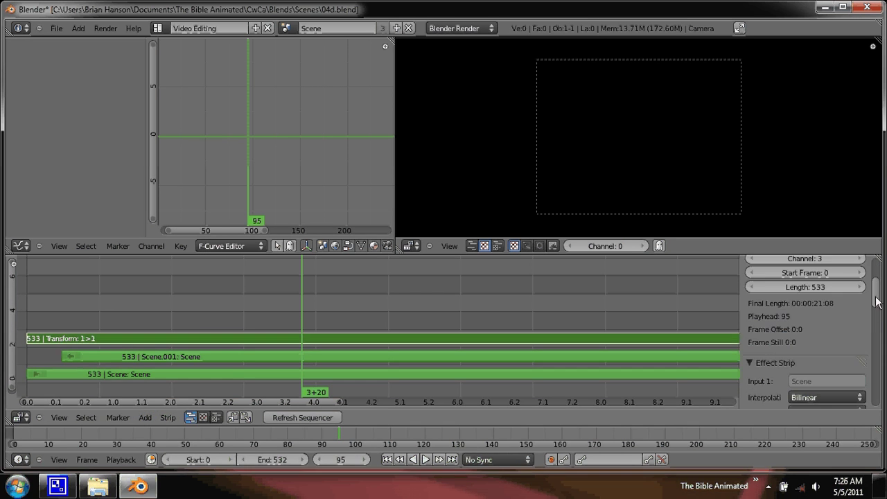
pyautogui.scroll(-1, 874, 316)
pyautogui.scroll(-5, 874, 319)
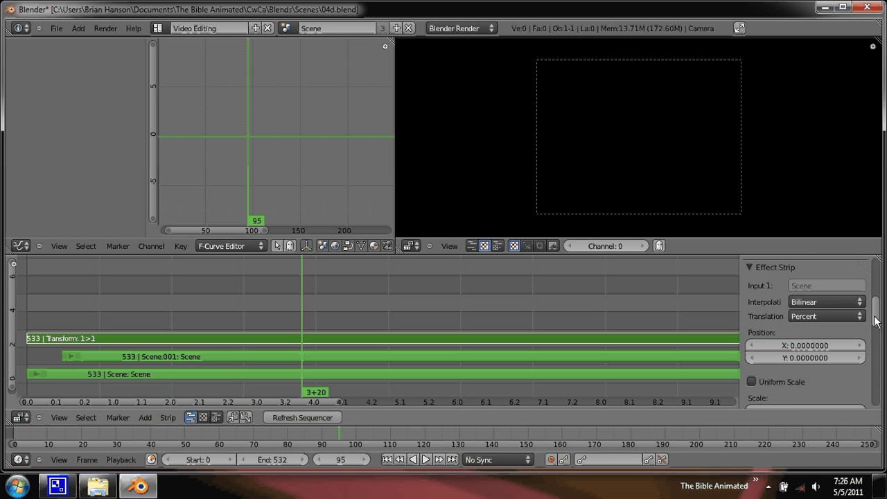
pyautogui.scroll(-4, 874, 330)
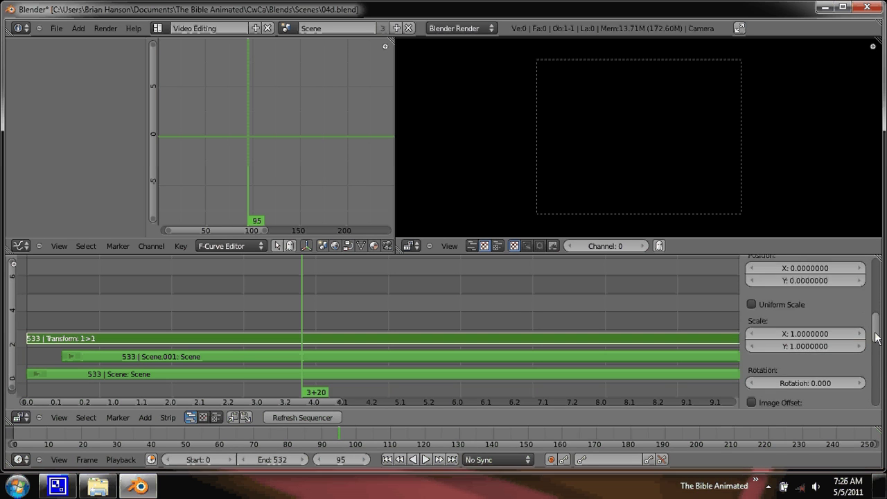
pyautogui.scroll(5, 831, 322)
pyautogui.moveTo(811, 317); pyautogui.dragTo(713, 312)
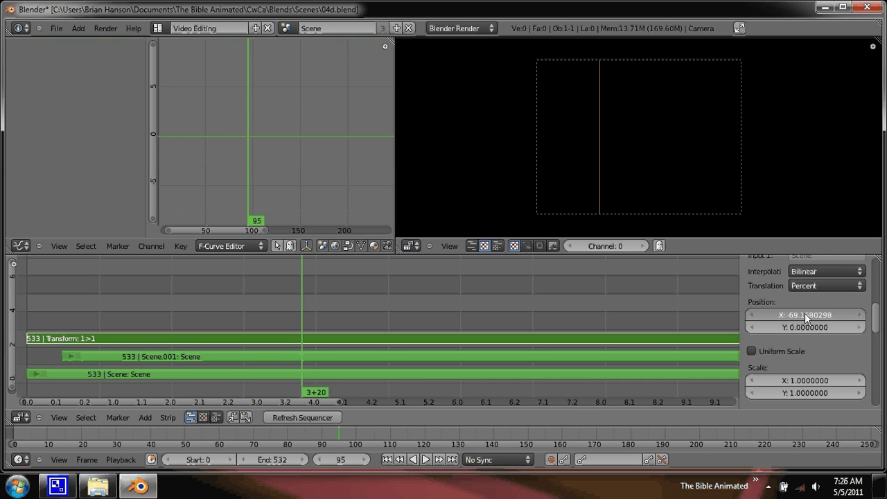
pyautogui.click(805, 312)
pyautogui.write('1-256')
pyautogui.press('Return')
pyautogui.moveTo(433, 354); pyautogui.dragTo(297, 305)
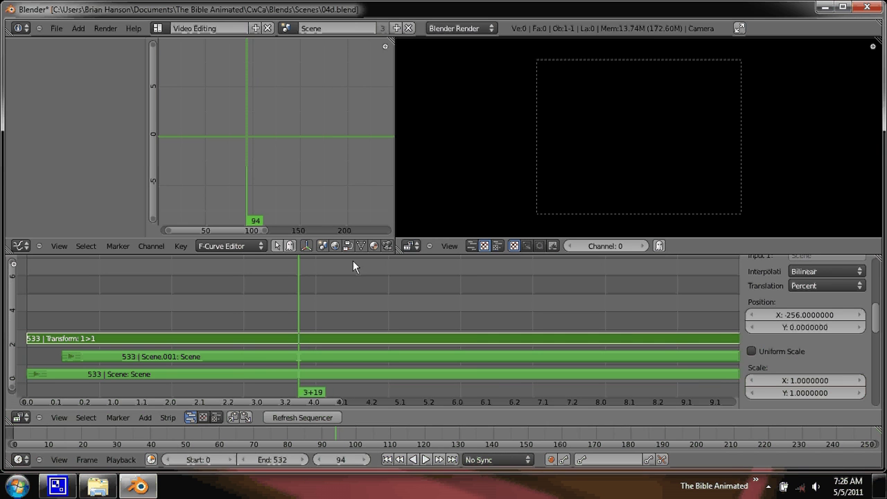
# Switch to the Compositing layout and preview the composite at frames 227 and 24
pyautogui.click(160, 27)
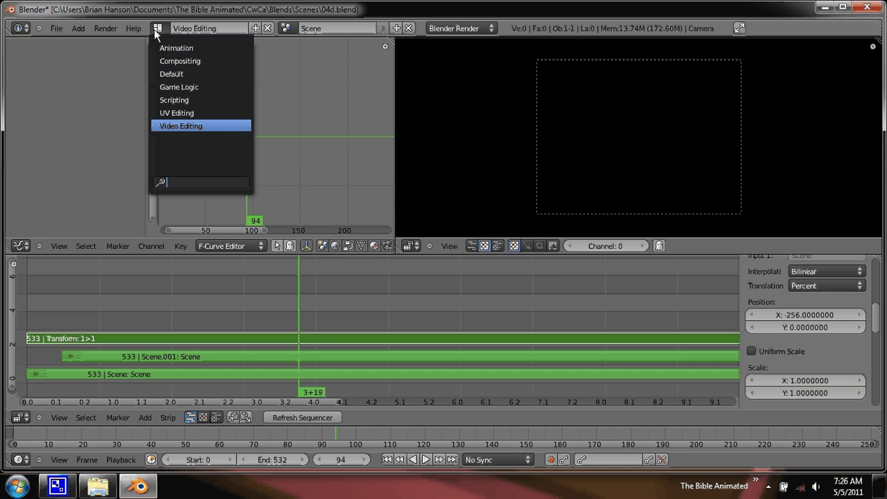
pyautogui.click(174, 61)
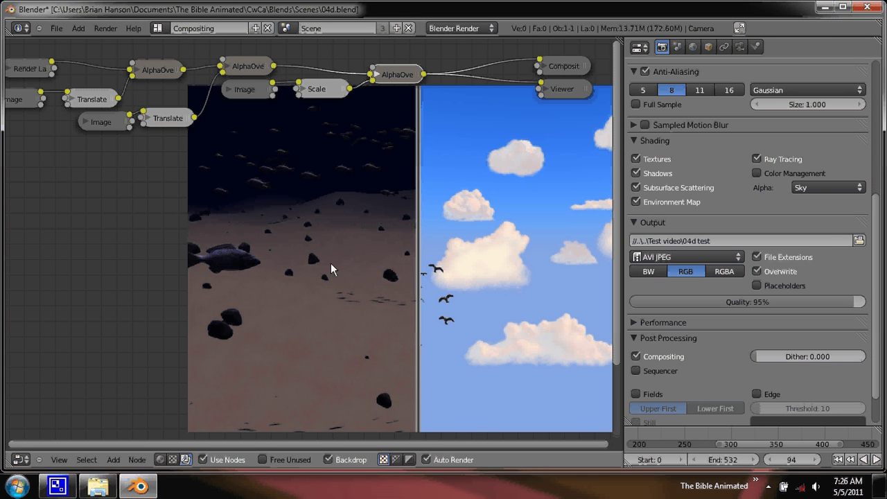
pyautogui.click(662, 440)
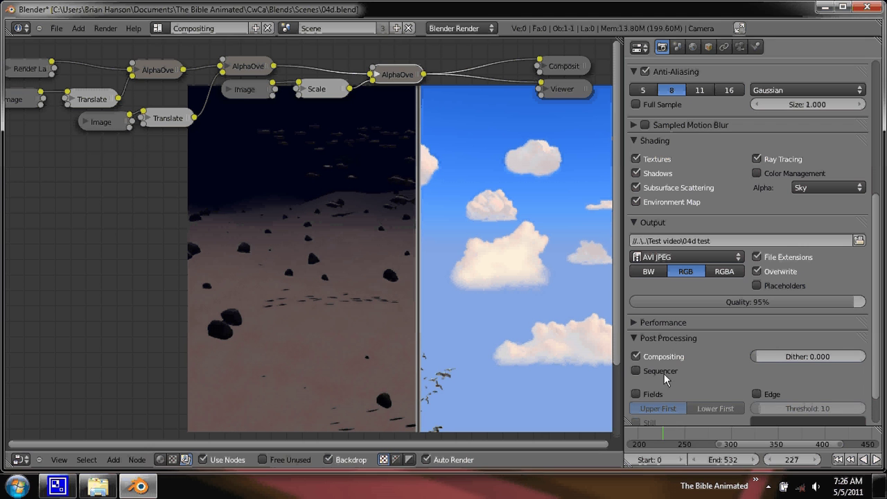
pyautogui.keyDown('ctrl'); pyautogui.scroll(5, 637, 433); pyautogui.keyUp('ctrl')
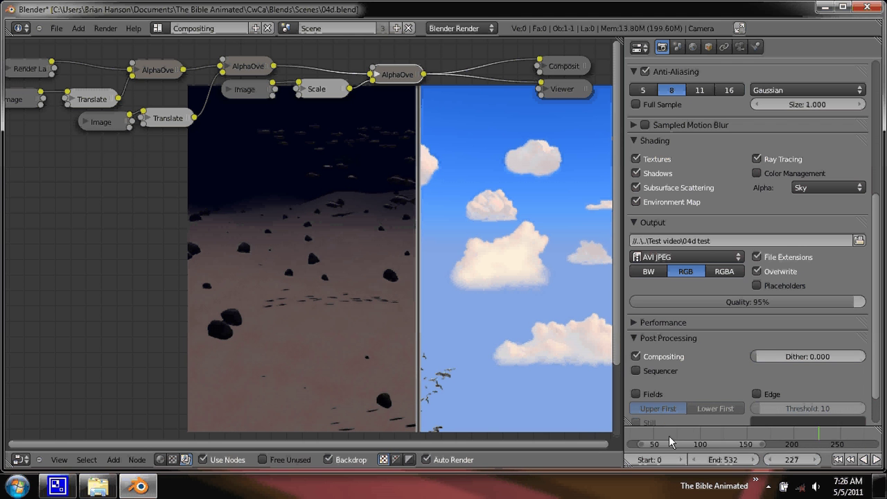
pyautogui.click(705, 431)
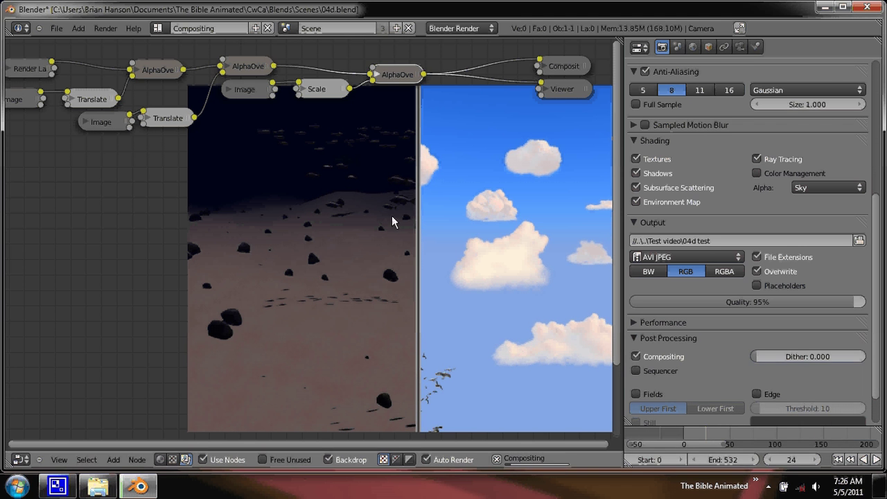
# Step through frames 44, 87, 113, 123, 137, 156 and 170 to check the split
pyautogui.moveTo(711, 439)
pyautogui.mouseDown()
pyautogui.moveTo(750, 424)
pyautogui.moveTo(748, 431)
pyautogui.mouseUp()
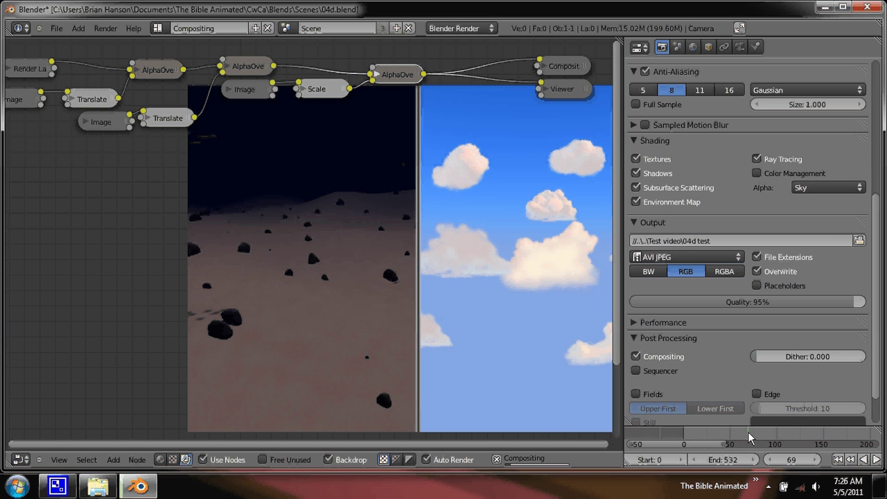
pyautogui.click(765, 433)
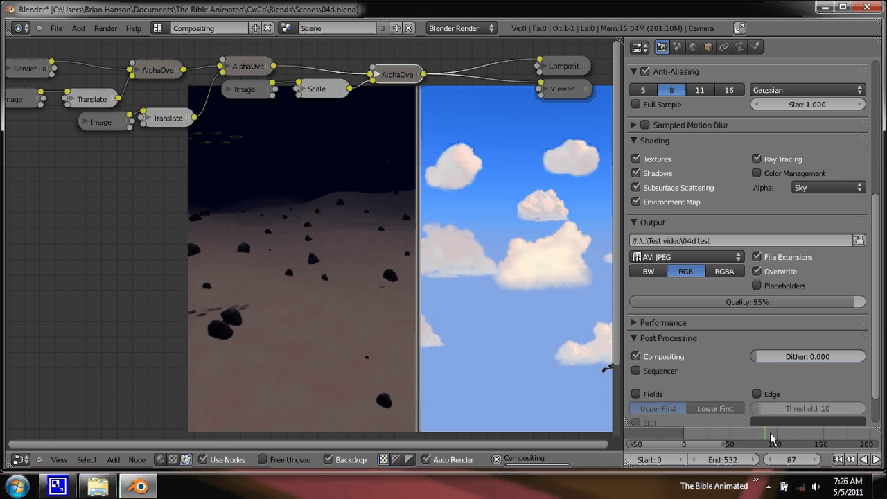
pyautogui.click(788, 430)
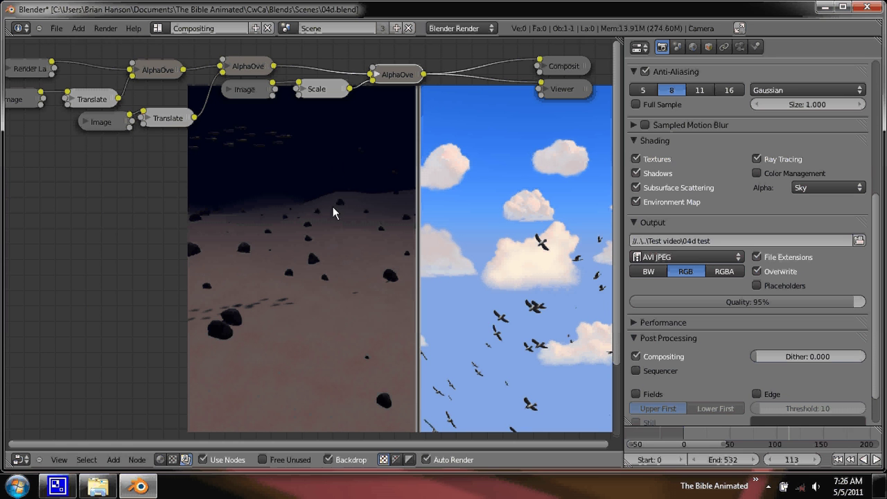
pyautogui.click(798, 428)
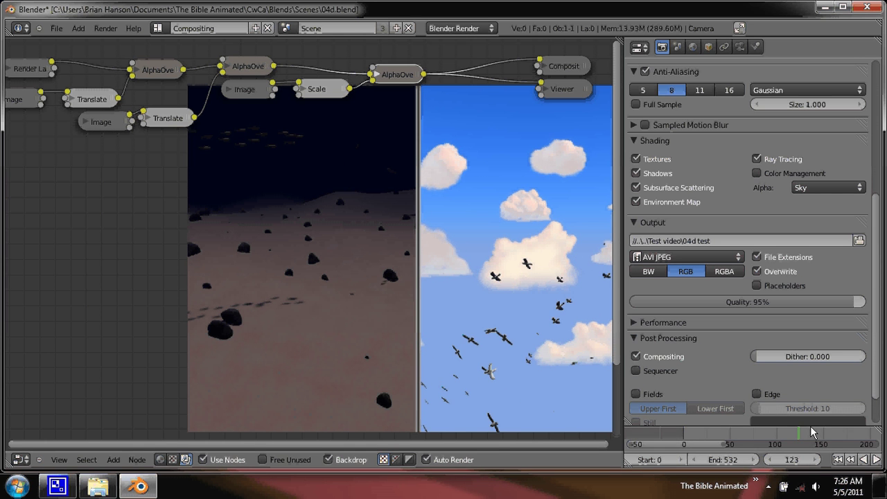
pyautogui.click(811, 432)
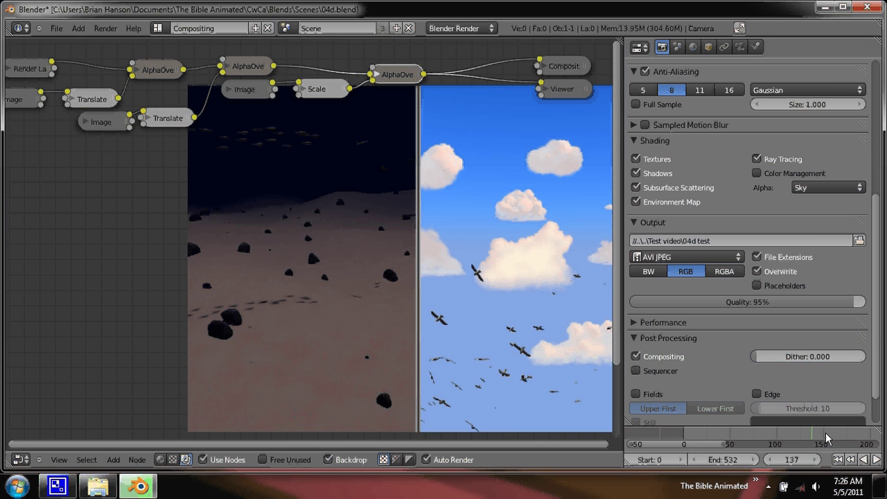
pyautogui.click(829, 432)
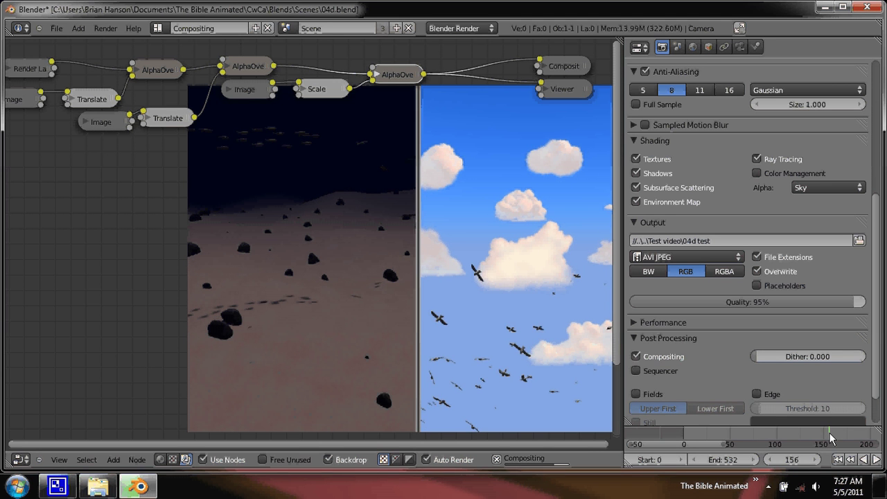
pyautogui.click(839, 432)
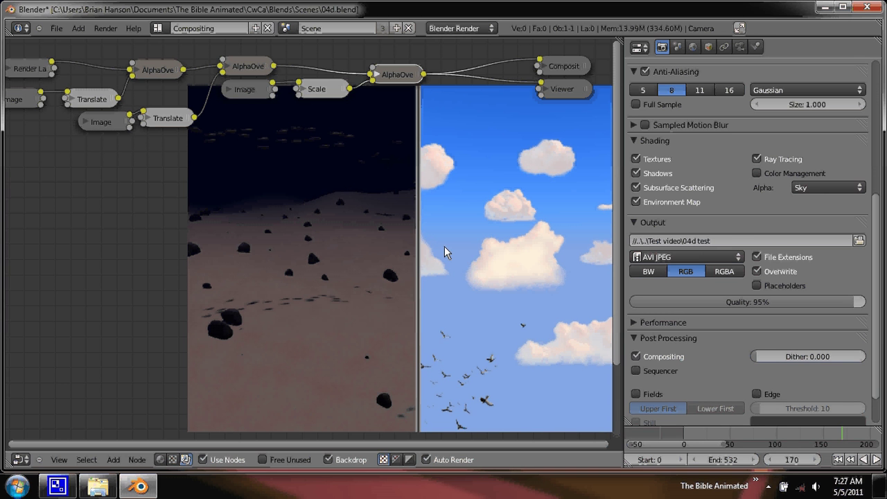
pyautogui.moveTo(530, 271); pyautogui.dragTo(481, 271, button='middle')
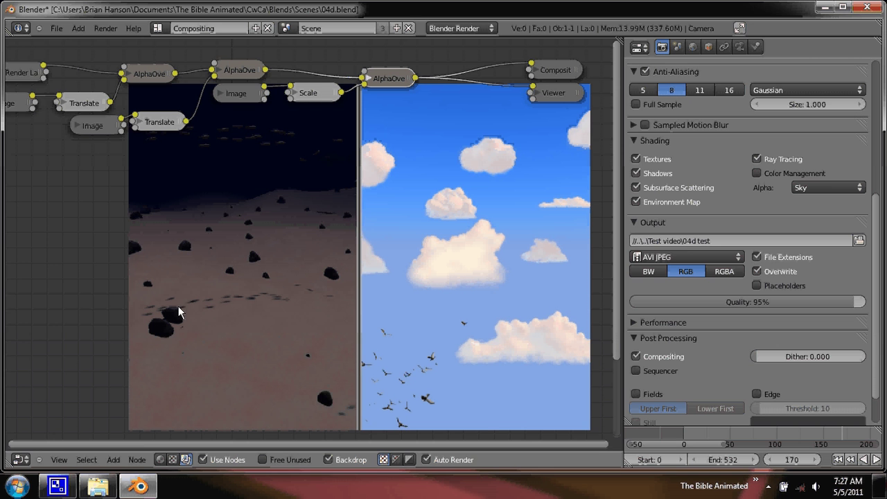
# Maximize the node editor fullscreen, resize the backdrop preview, and shift it up and right
pyautogui.hotkey('ctrl', 'Up')
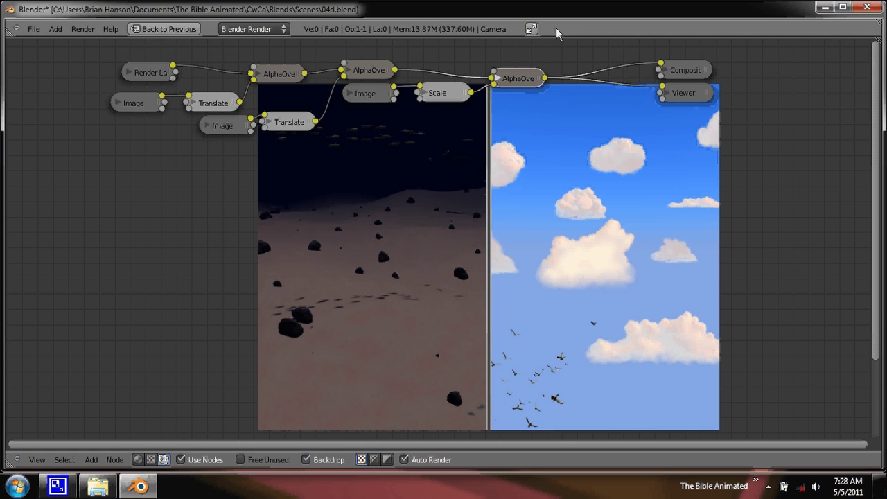
pyautogui.click(531, 29)
pyautogui.scroll(2, 513, 224)
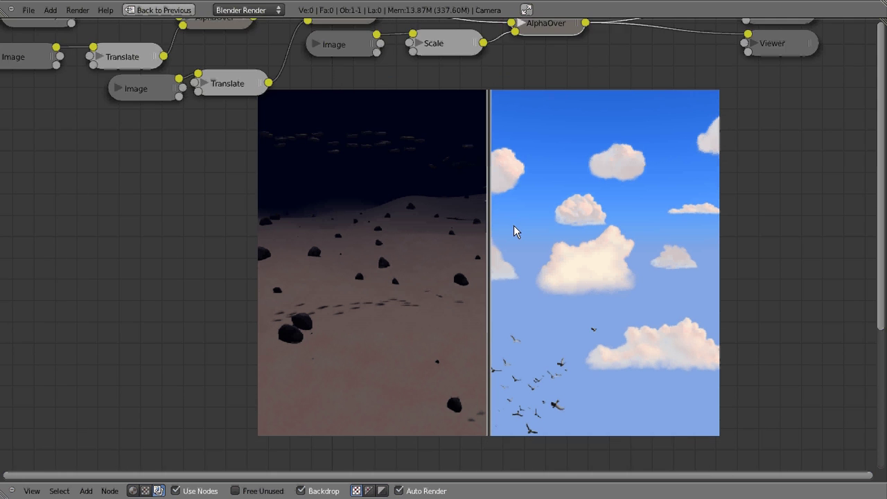
pyautogui.scroll(1, 513, 225)
pyautogui.hotkey('alt', 'v')
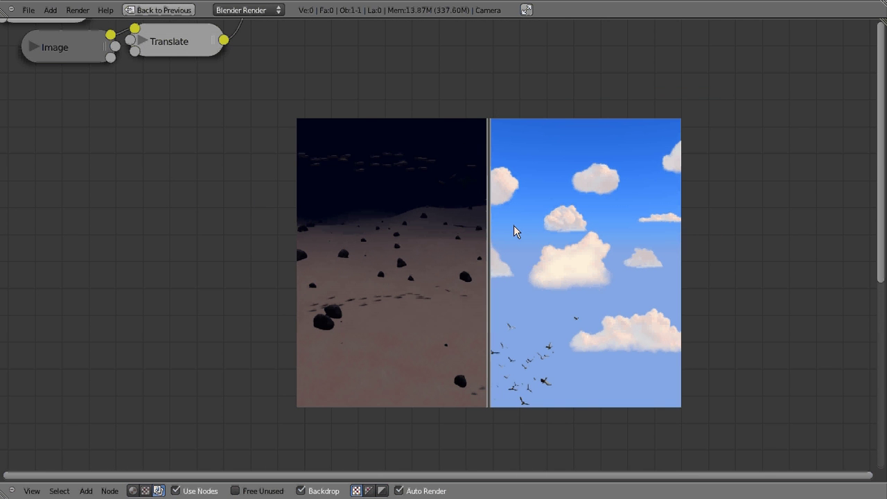
pyautogui.press('v')
pyautogui.press('v')
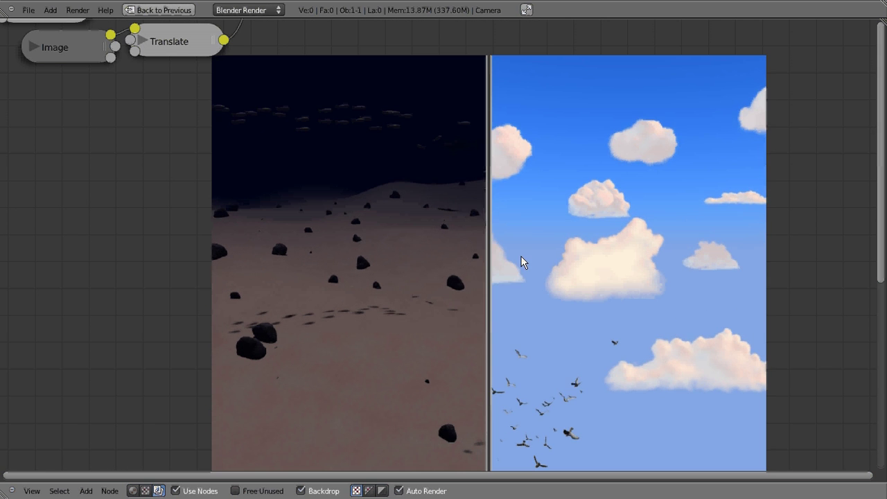
pyautogui.keyDown('alt'); pyautogui.moveTo(520, 256); pyautogui.dragTo(570, 239, button='middle'); pyautogui.keyUp('alt')
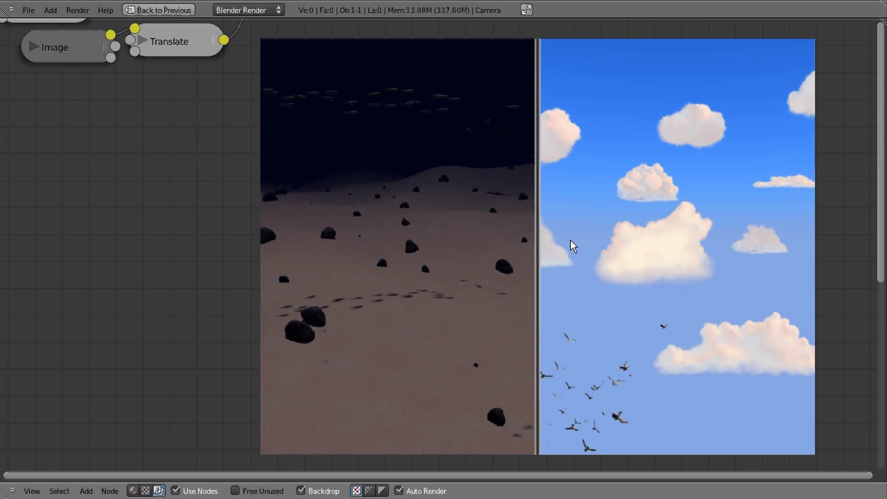